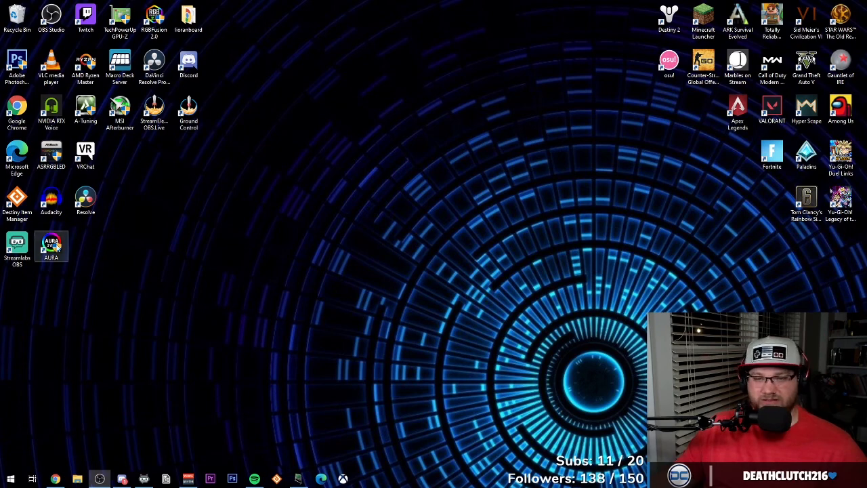
Step: Launch Streamlabs OBS and dismiss the Streamlabs Prime offer banner
click(15, 248)
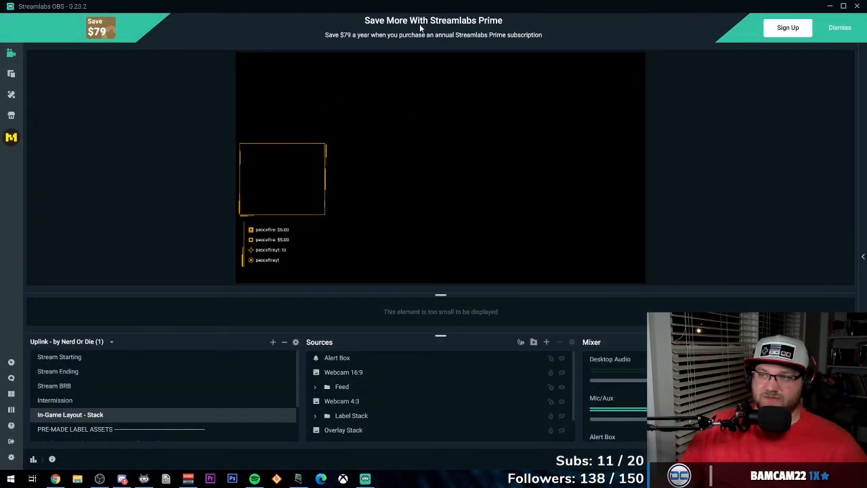
click(838, 29)
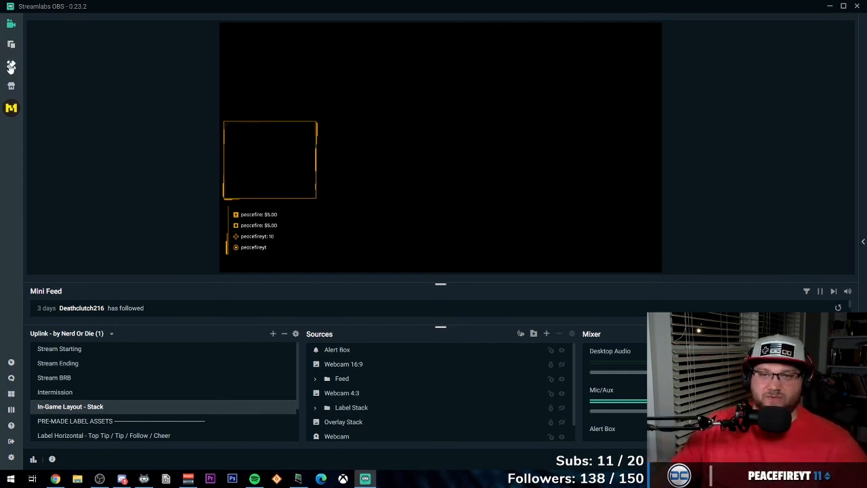
Step: Open the scene themes library and search it for "free"
click(11, 67)
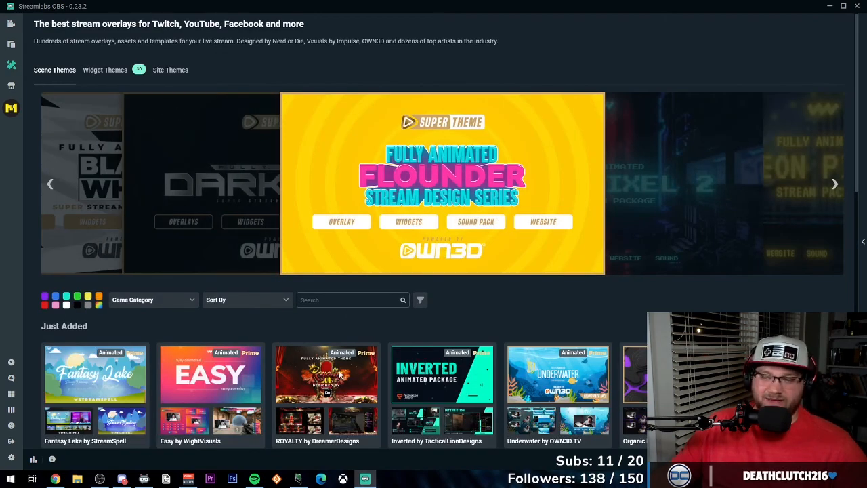
scroll(437, 409, down, 6)
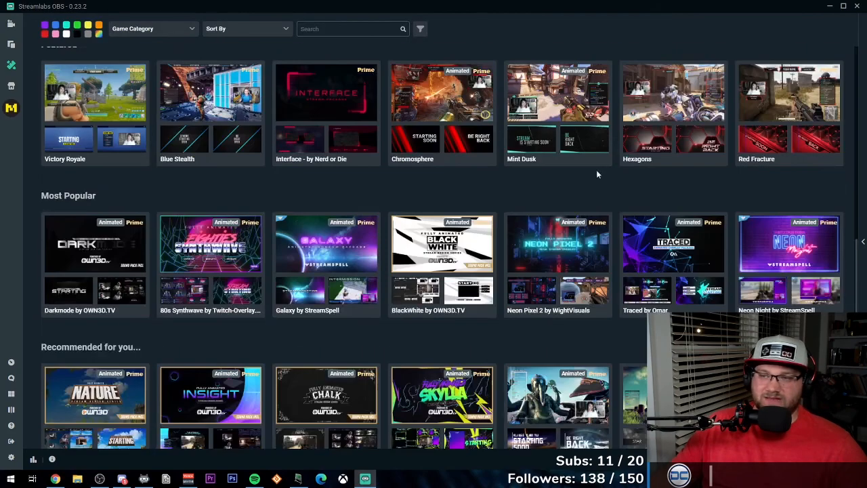
scroll(248, 240, up, 6)
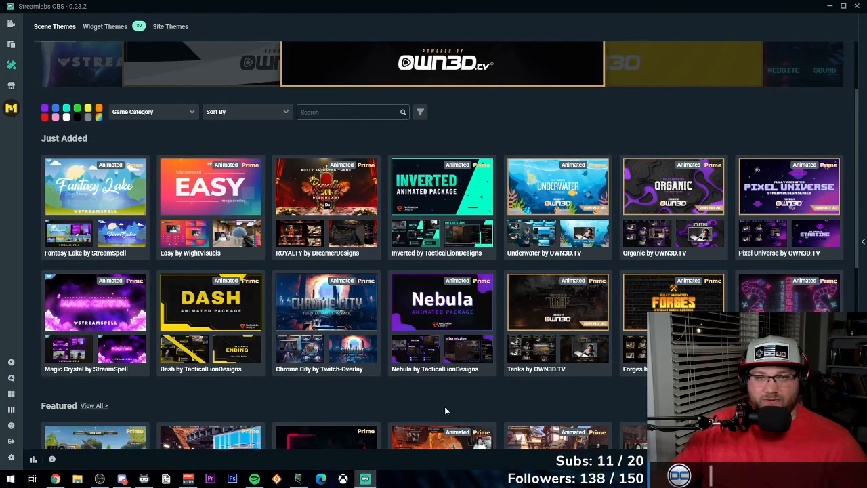
scroll(445, 407, up, 2)
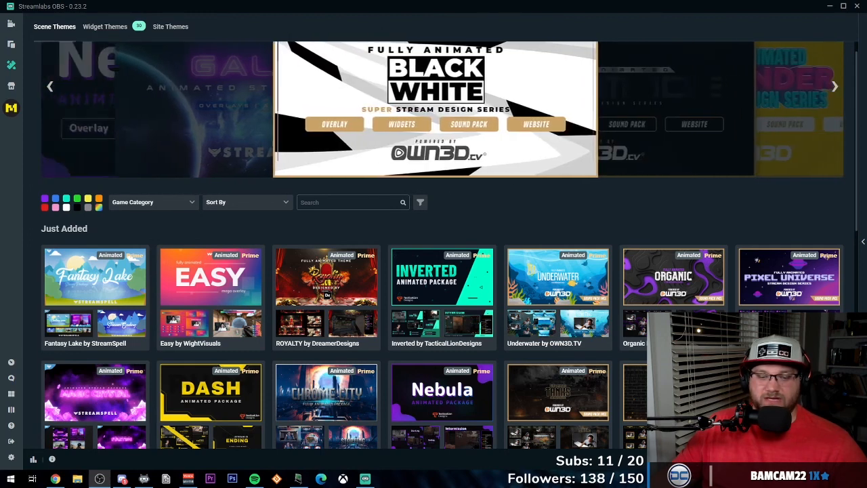
click(325, 202)
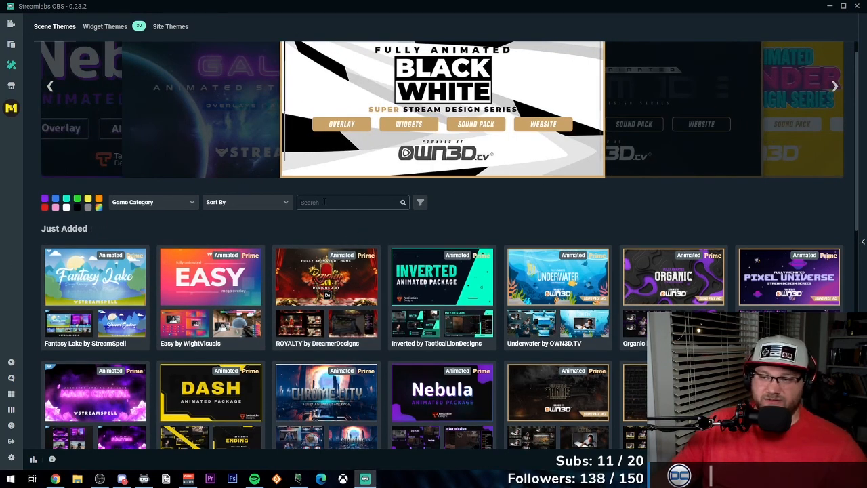
text(free)
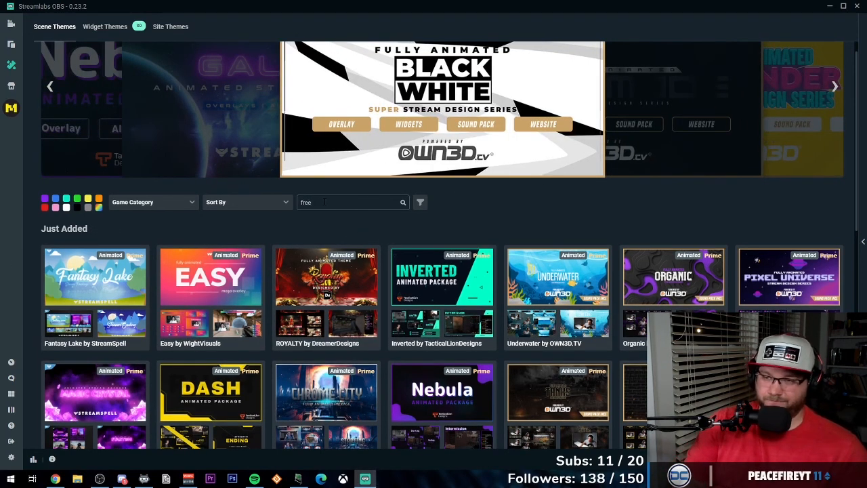
key(Return)
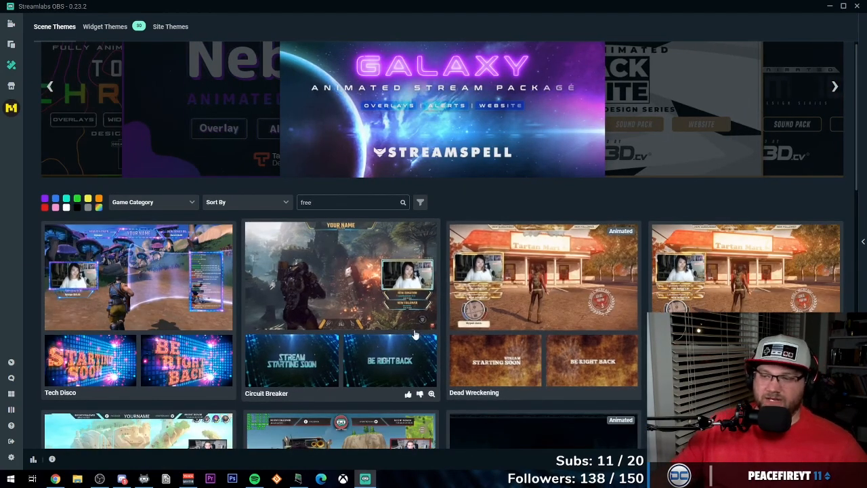
Step: Look through the first page of free themes and examine the preview scenes of the theme with the blue webcam frame, Miramar
scroll(415, 334, down, 2)
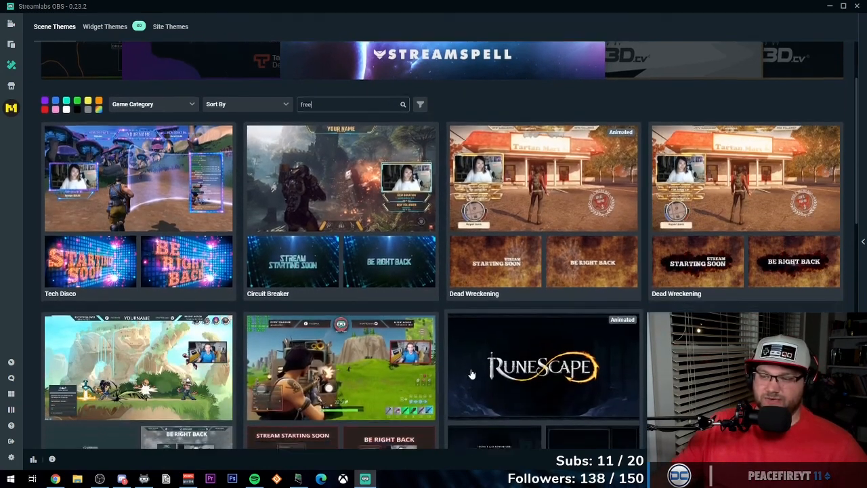
scroll(472, 374, down, 2)
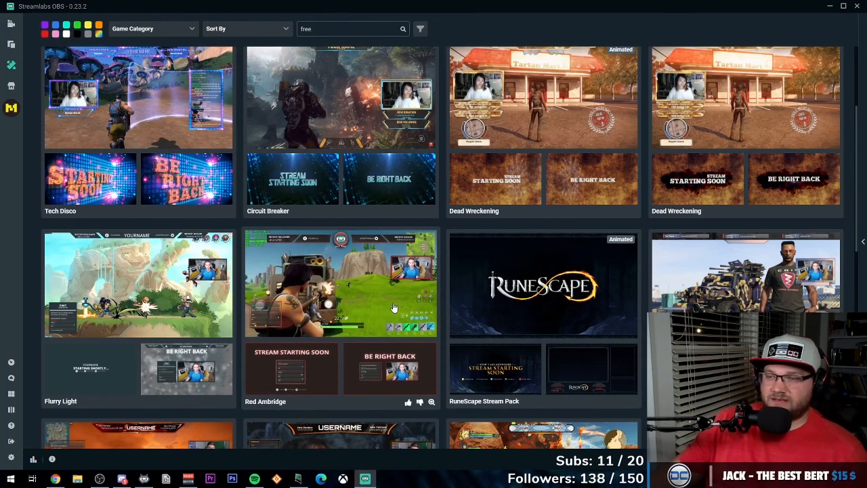
scroll(393, 308, down, 4)
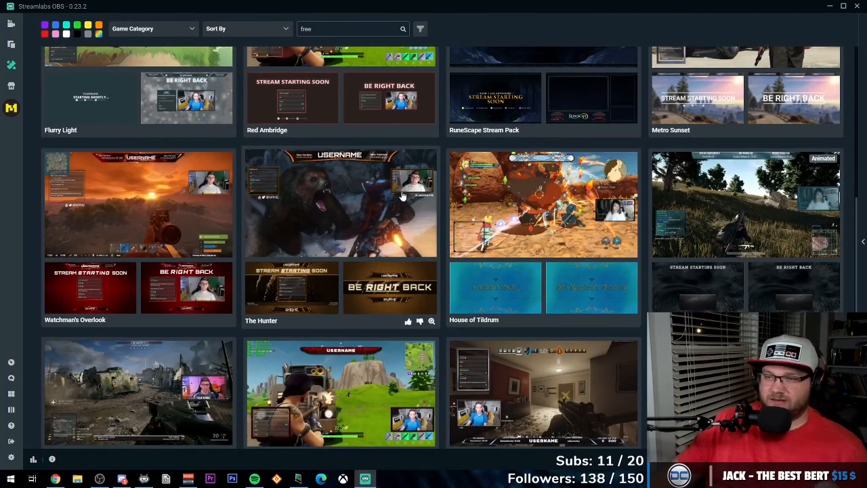
scroll(400, 230, down, 1)
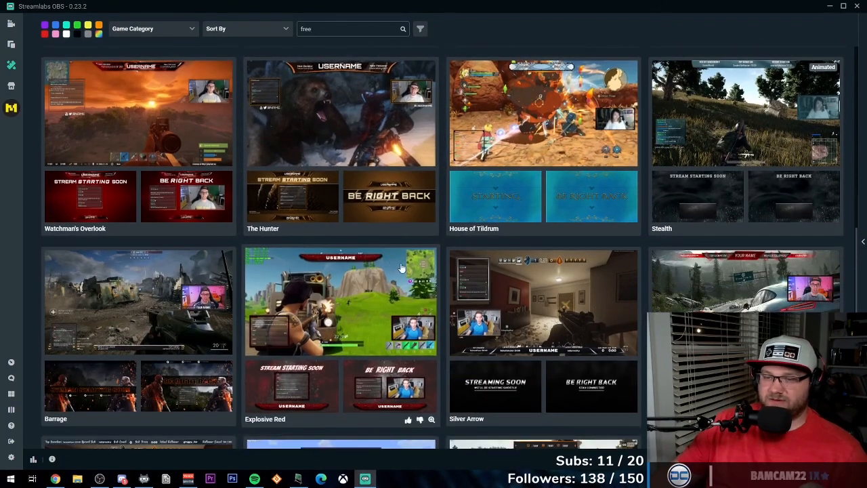
scroll(358, 326, down, 1)
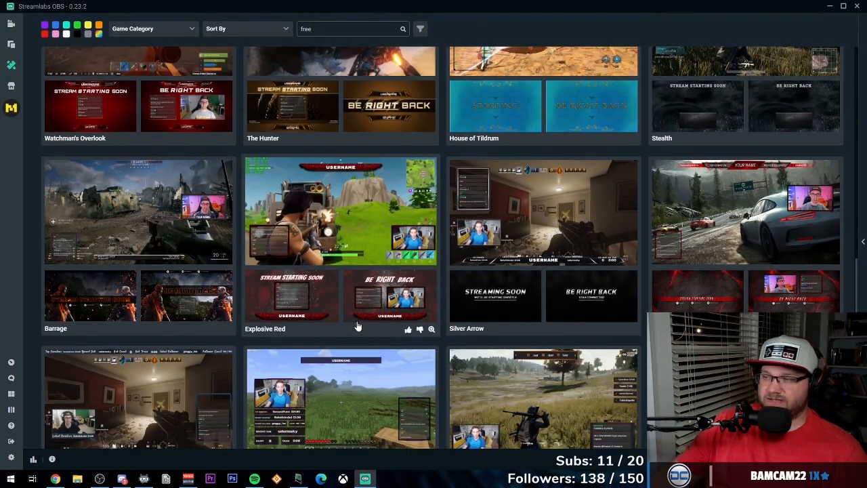
scroll(729, 245, down, 2)
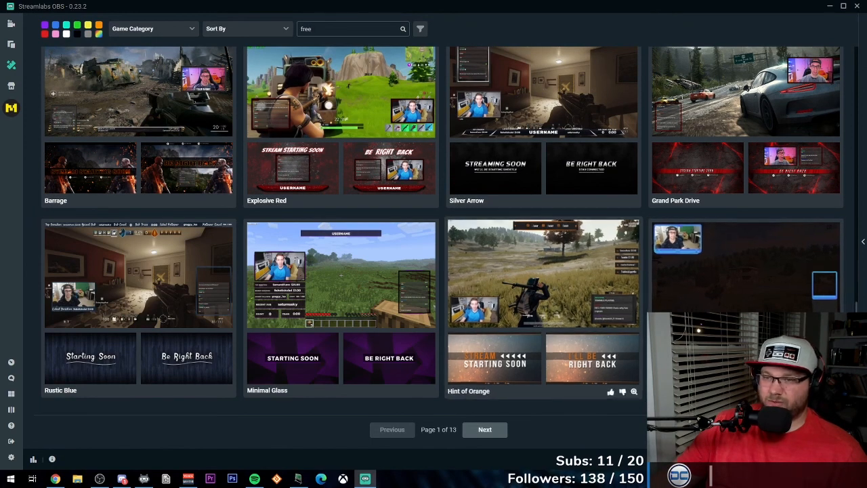
click(718, 298)
scroll(594, 354, down, 3)
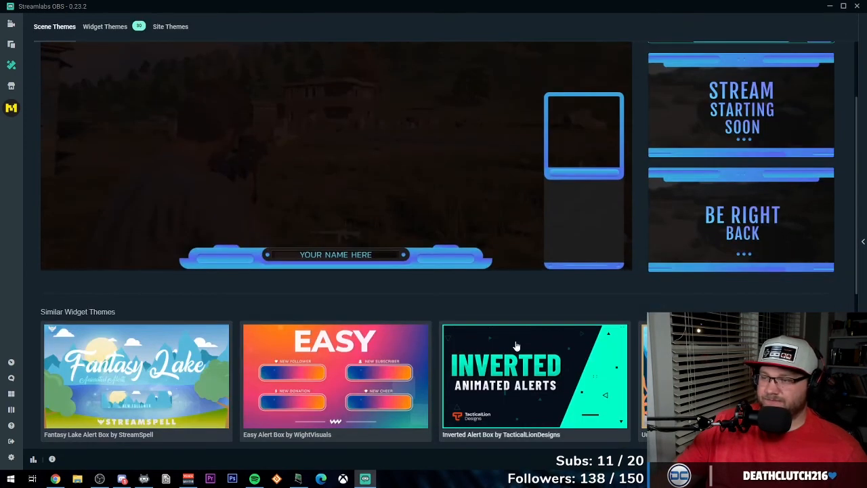
scroll(536, 293, up, 1)
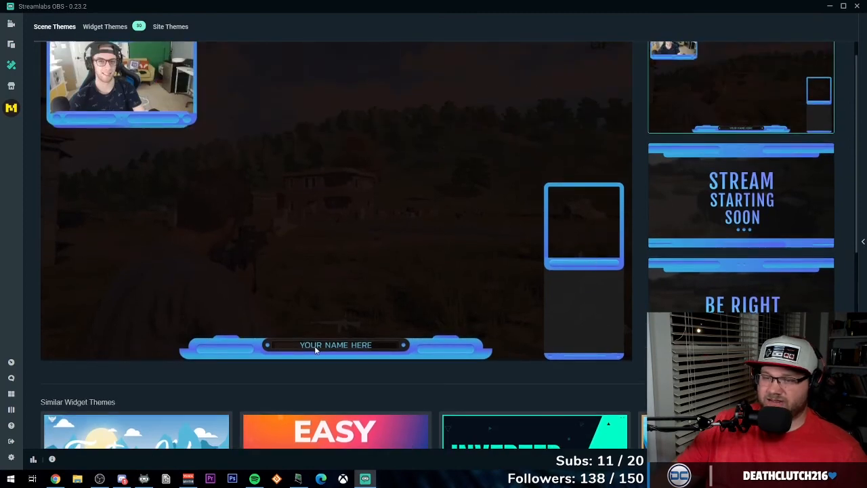
scroll(375, 351, up, 2)
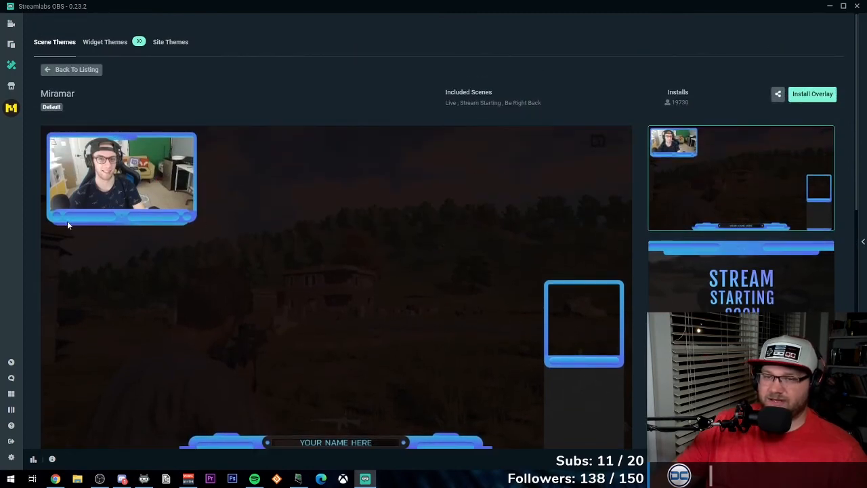
Step: Return to the theme listing and open Uplink - by Nerd Or Die from the second page of results
click(73, 69)
scroll(271, 258, down, 1)
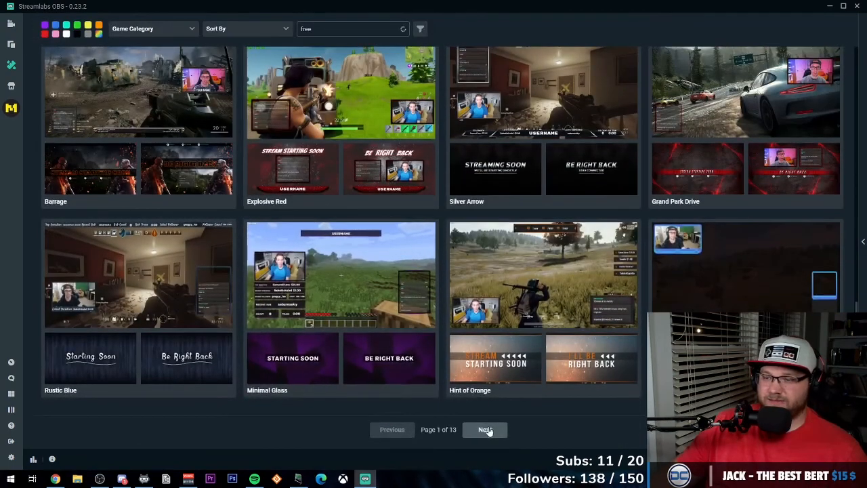
click(485, 430)
scroll(508, 420, up, 5)
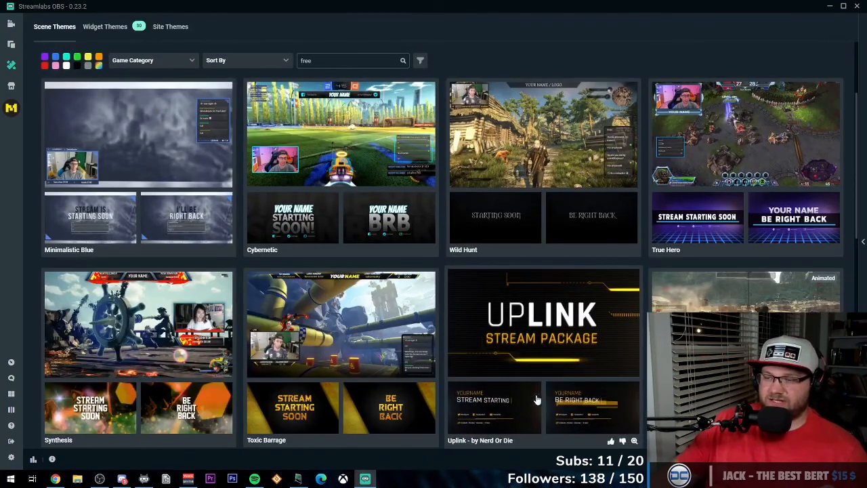
scroll(536, 406, down, 3)
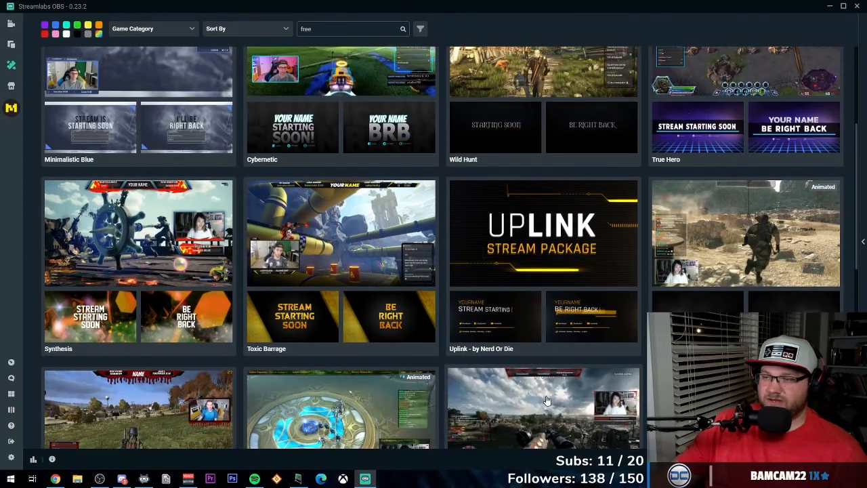
scroll(546, 400, up, 6)
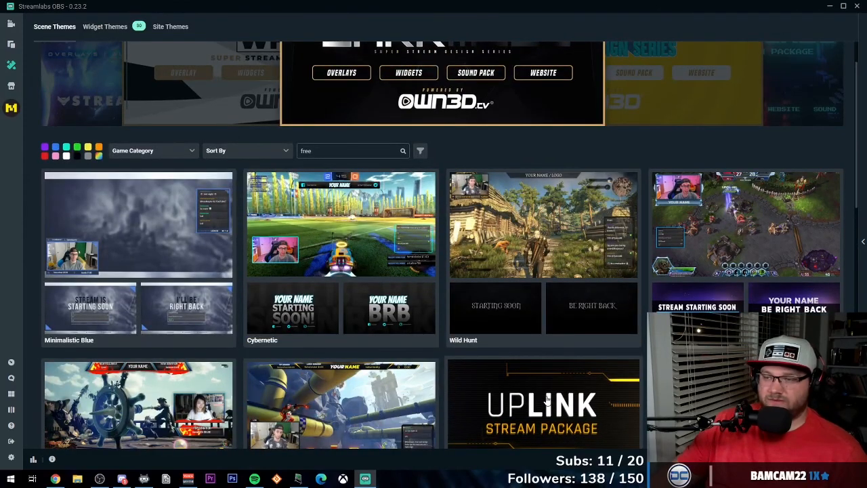
click(527, 398)
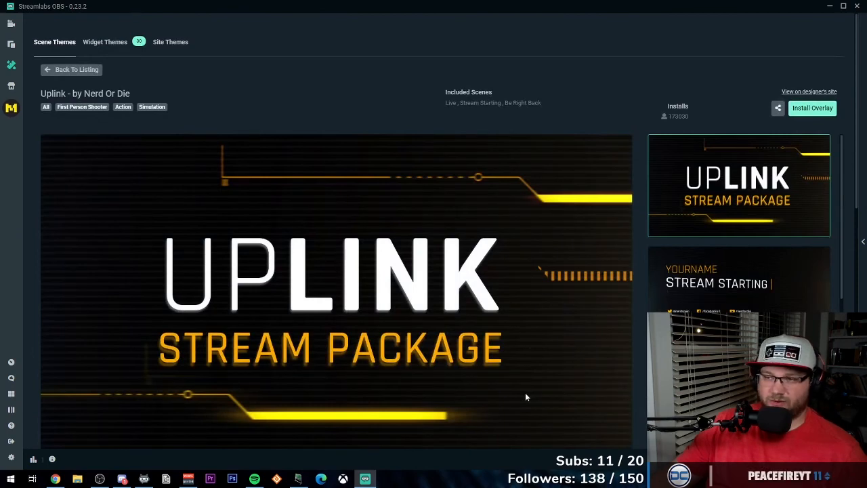
Step: Review the Uplink theme's preview and install its overlay
scroll(476, 384, down, 3)
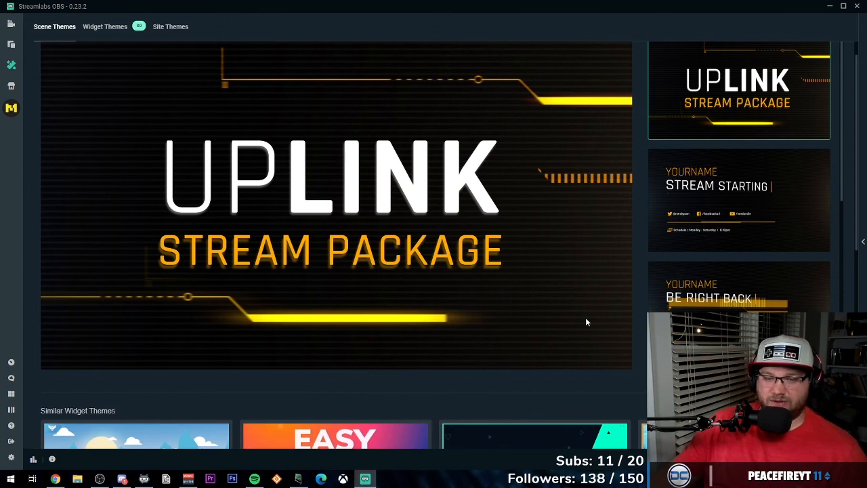
scroll(586, 322, up, 3)
click(812, 111)
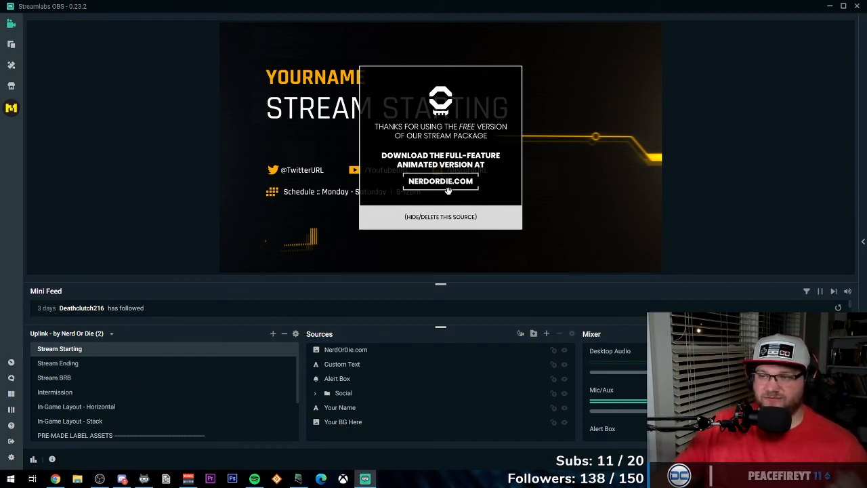
Step: Remove the NerdOrDie.com source from the Stream Starting scene
click(409, 355)
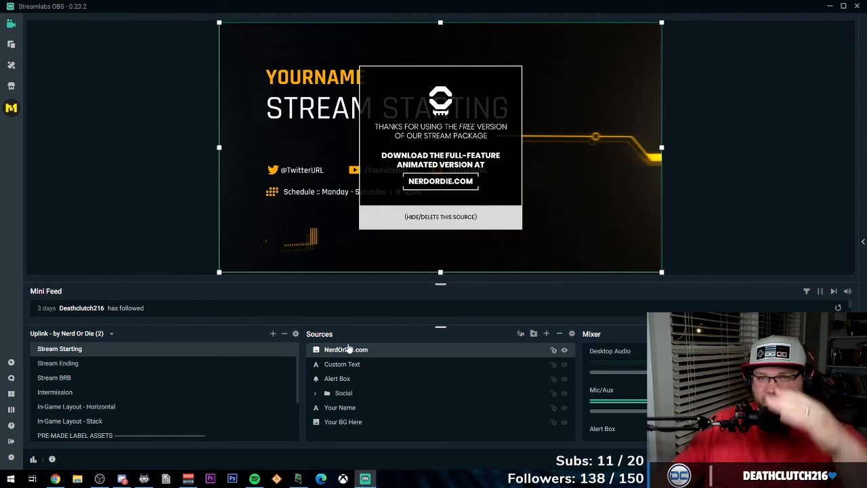
click(558, 333)
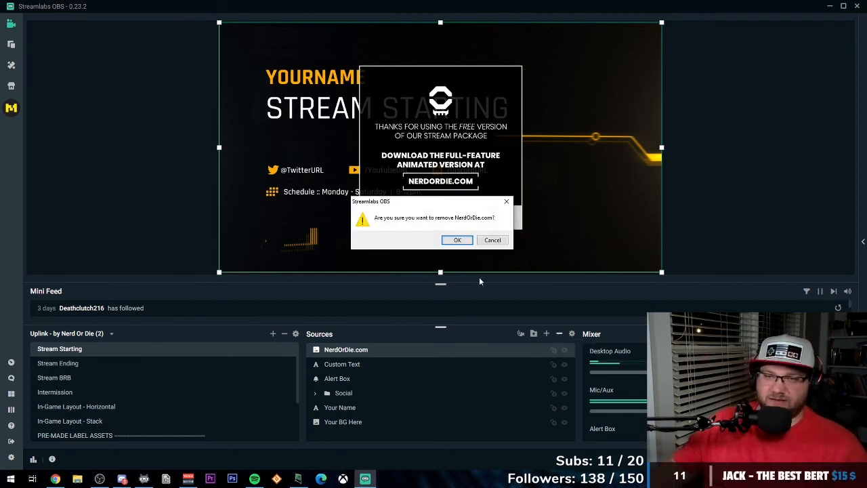
click(458, 240)
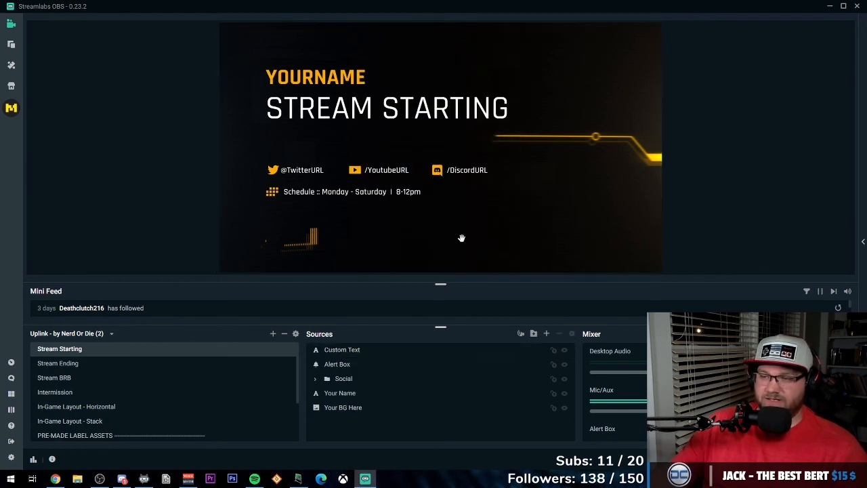
Step: Replace the placeholder text of the Your Name source with the streamer's channel name in capital letters
double_click(344, 395)
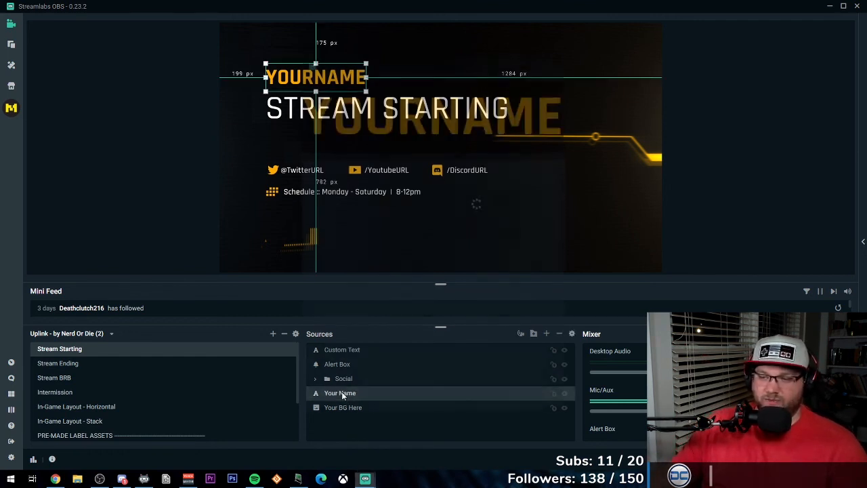
drag(427, 267, 367, 265)
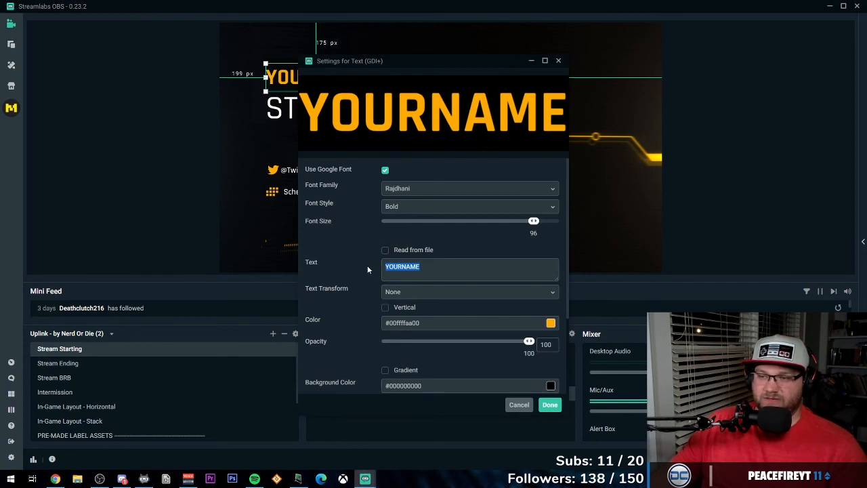
text(Da)
key(BackSpace)
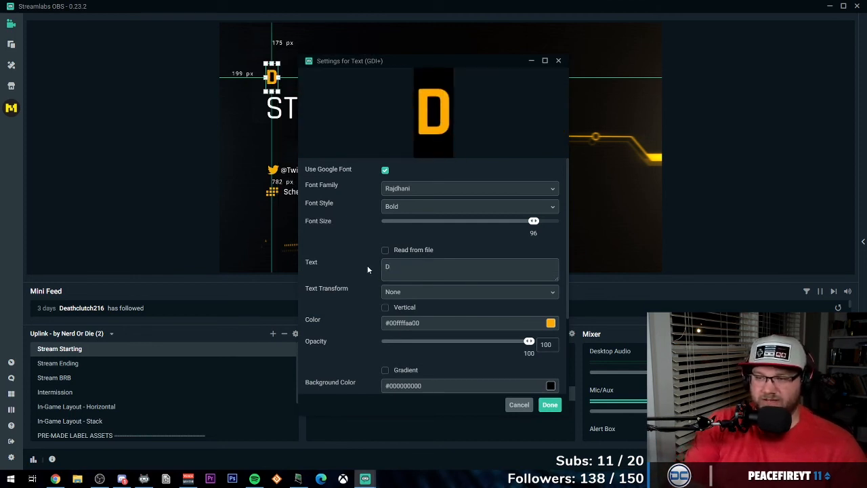
text(ARKENEDCYRUZX)
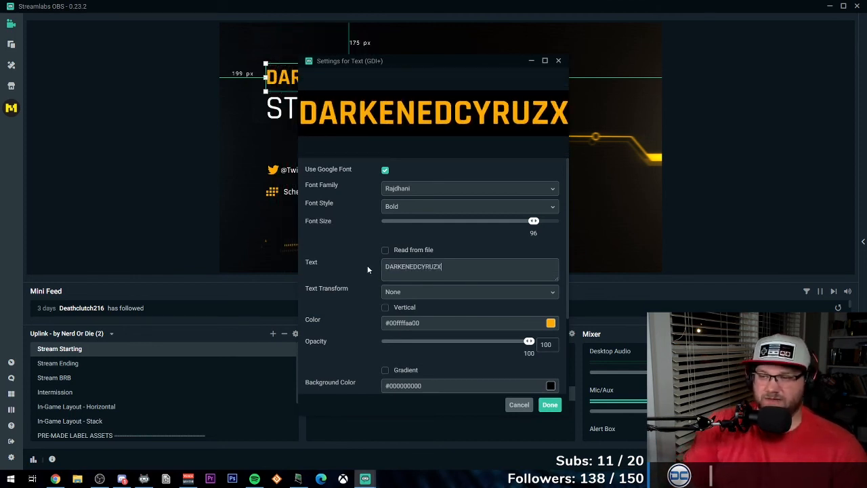
key(BackSpace)
key(BackSpace)
text(S)
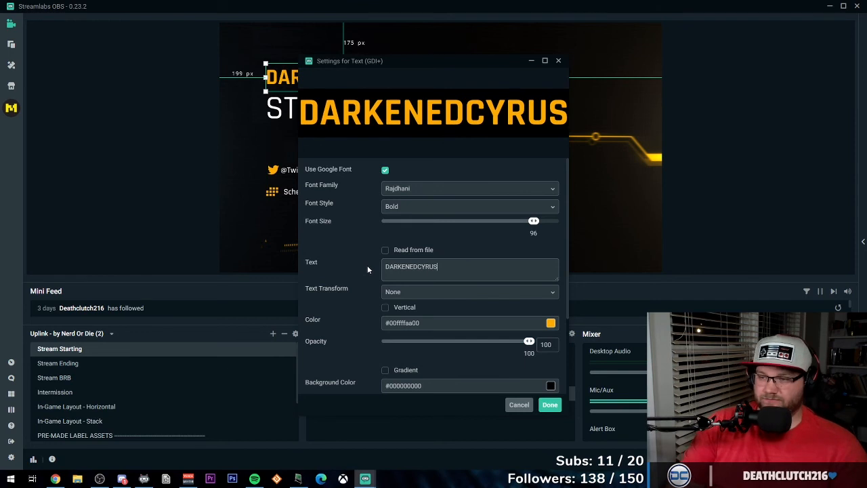
click(548, 405)
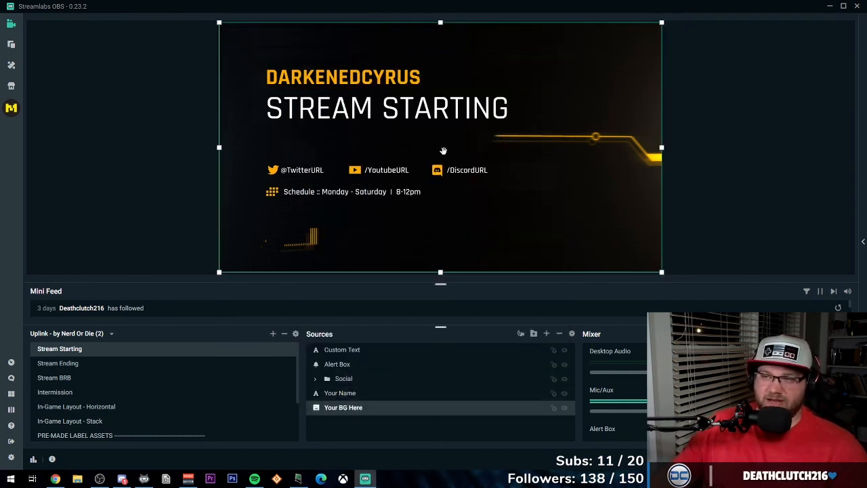
Step: Replace the TwitterURL placeholder in the Social group with the streamer's channel name in capital letters, keeping the leading @
click(313, 384)
click(315, 379)
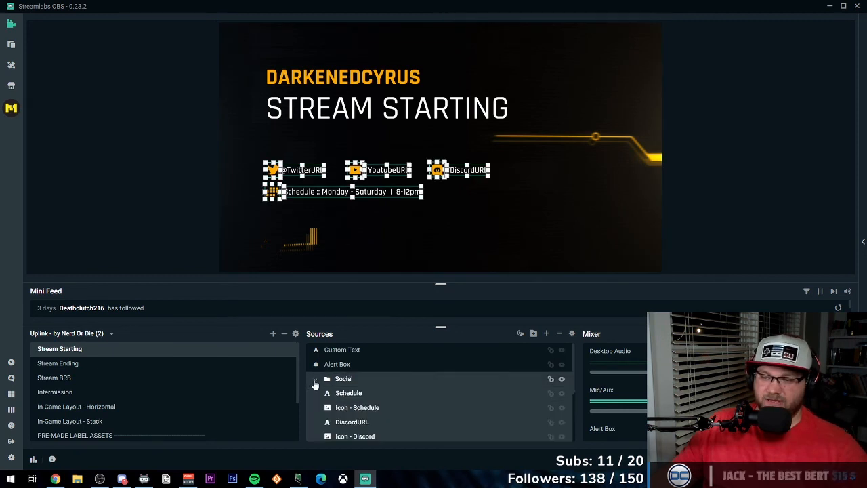
scroll(382, 397, down, 3)
click(363, 391)
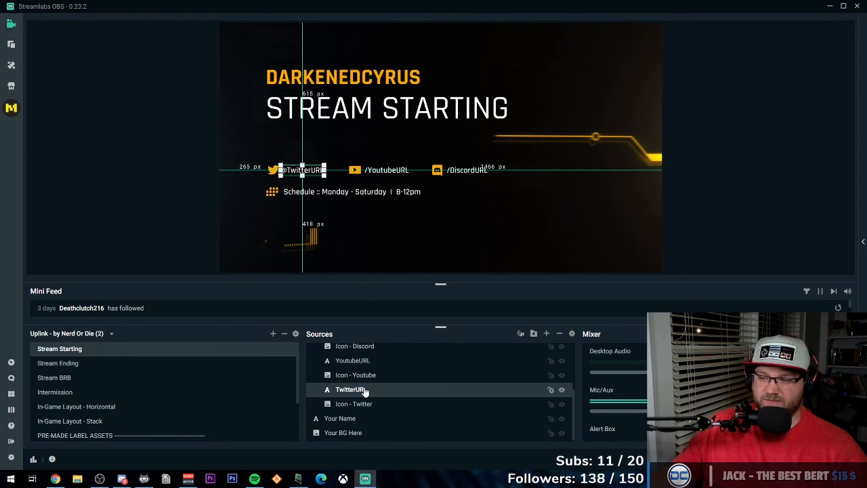
double_click(361, 389)
drag(423, 266, 393, 267)
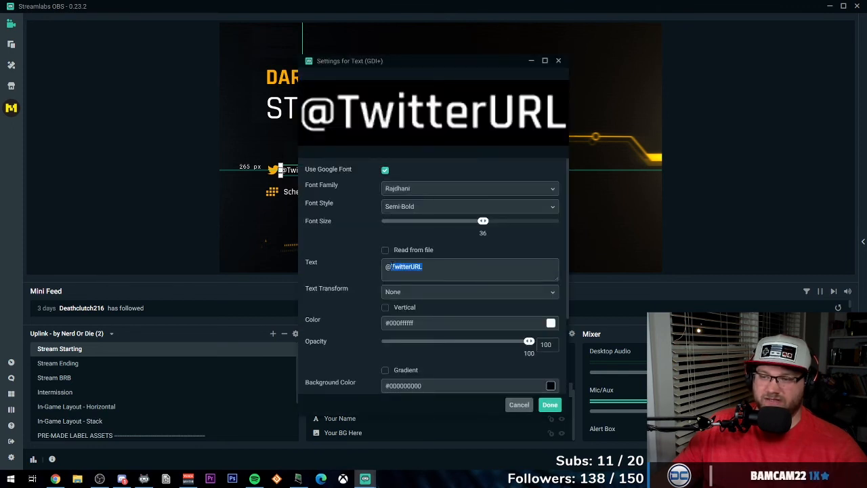
text(DARKENEDCYRUS)
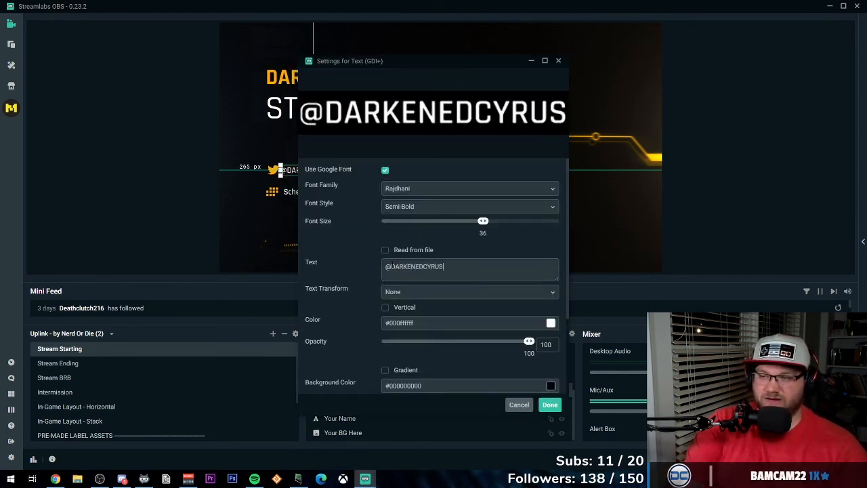
click(549, 404)
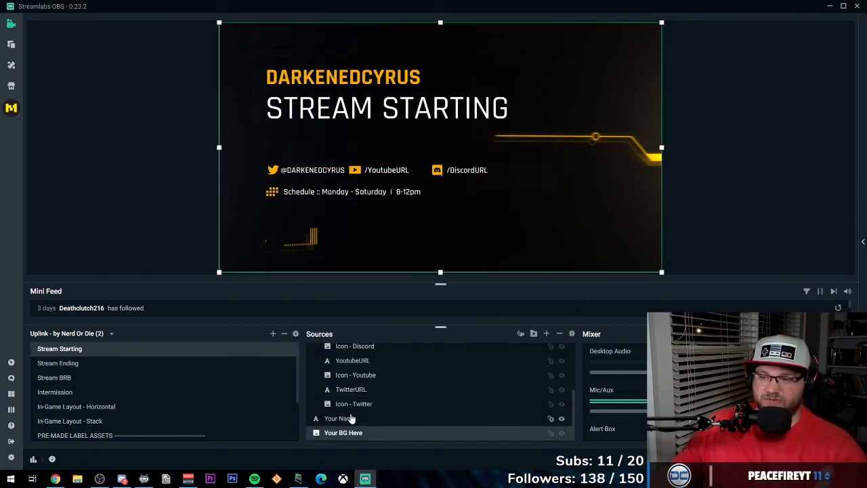
Step: Change the Schedule source's text in the Social group to "Schedule :: MWF 8:30P-11:30P"
scroll(353, 415, up, 3)
double_click(354, 392)
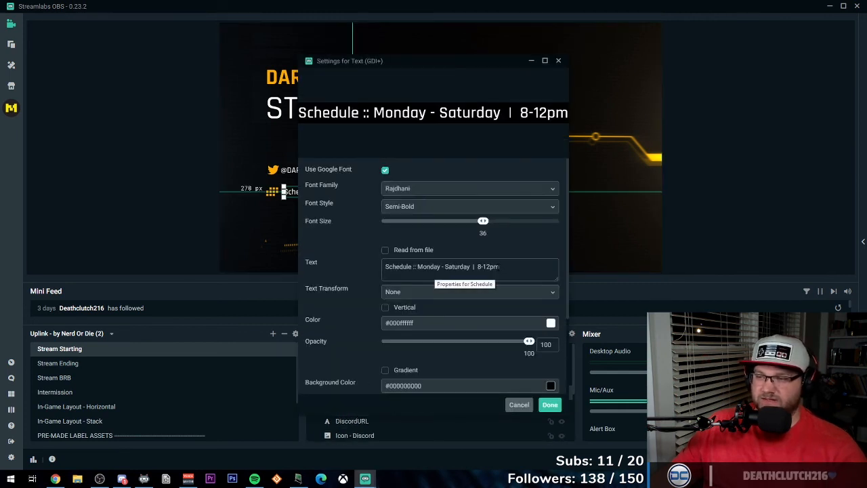
drag(500, 267, 418, 267)
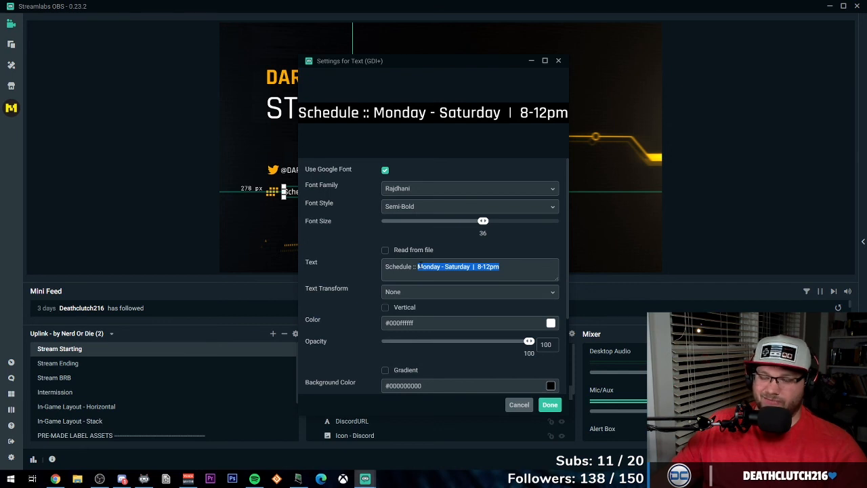
text(MWF)
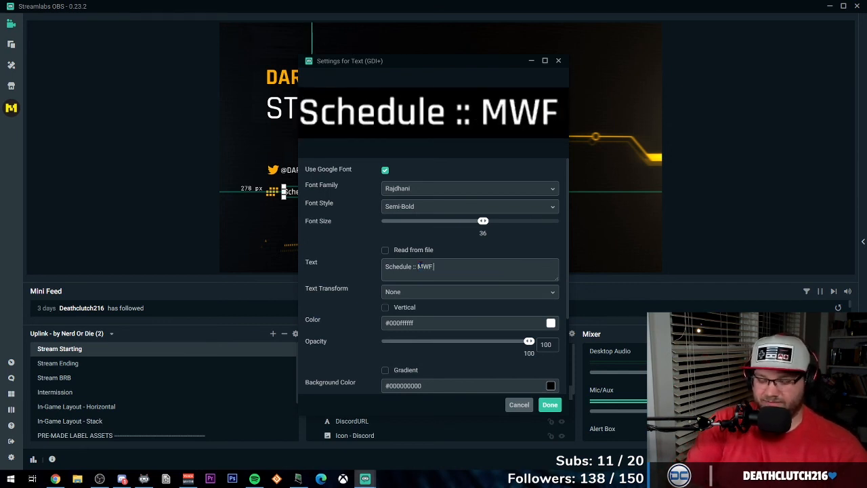
text( 8)
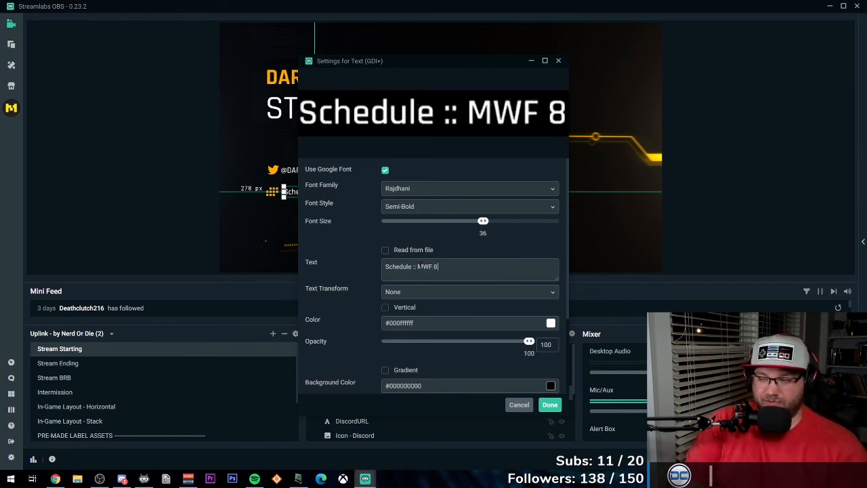
text(:30P-)
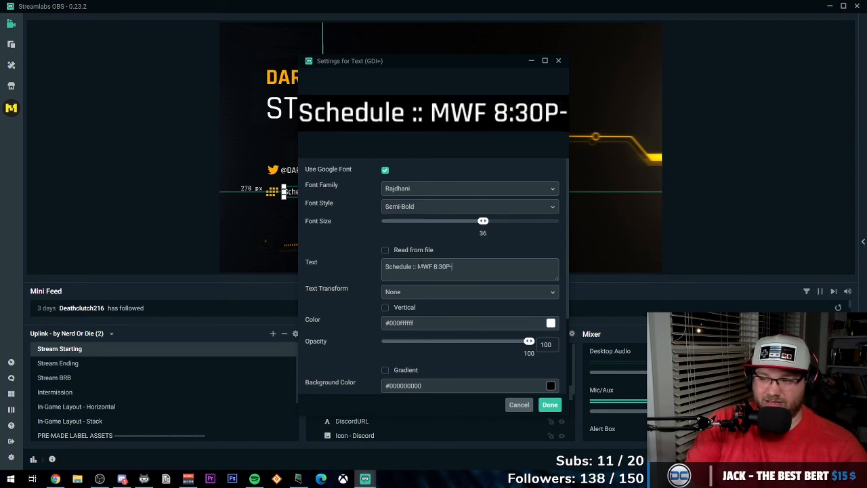
text(11)
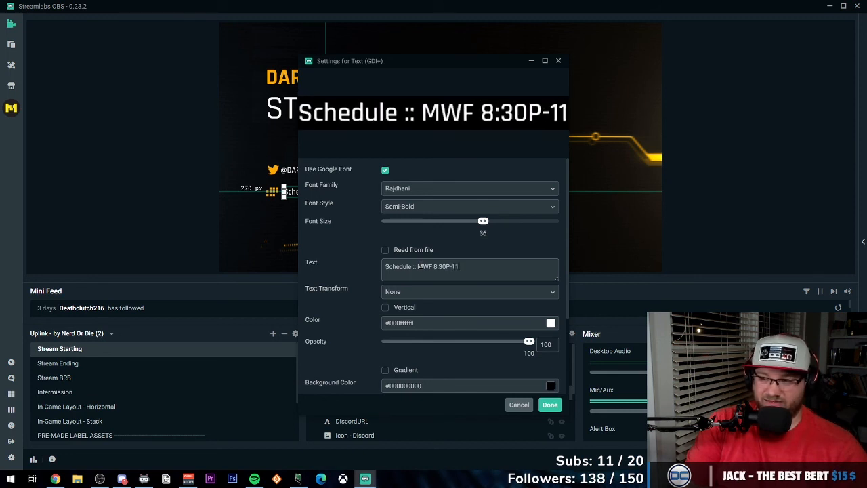
text(:30P)
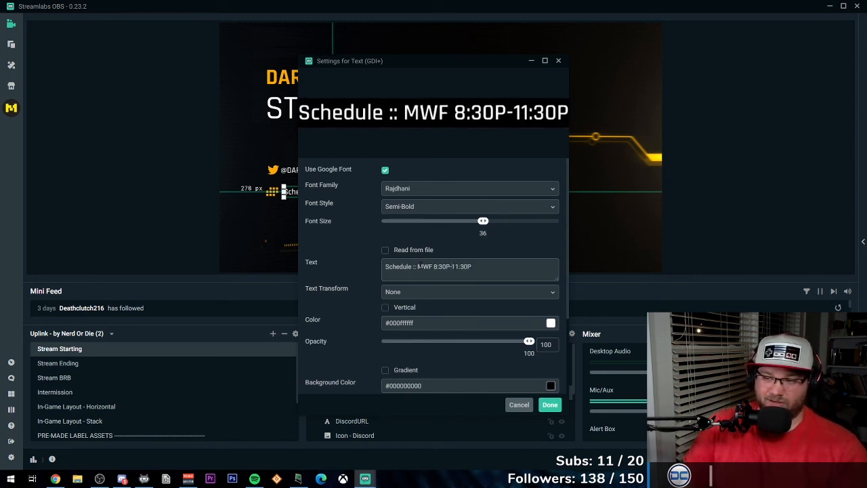
click(550, 404)
click(756, 213)
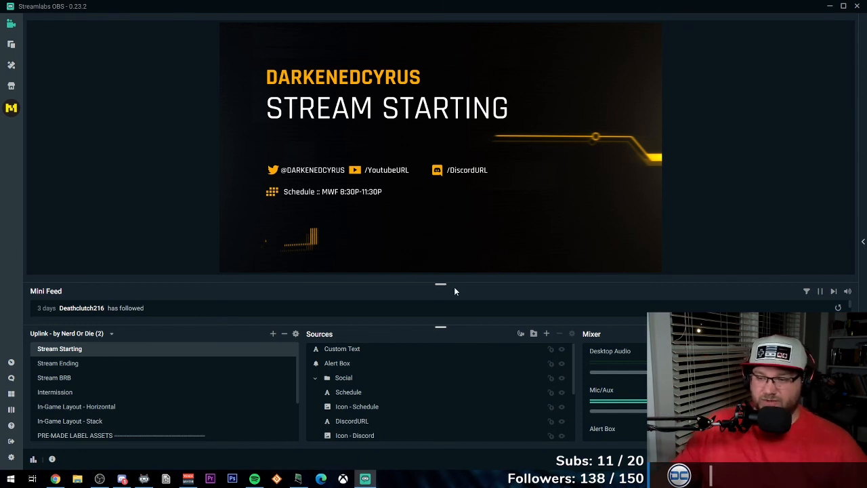
Step: Review the Alert Box placement in Stream Starting, plus the Stream Ending, Stream BRB, Intermission and In-Game Layout - Horizontal scenes
click(339, 363)
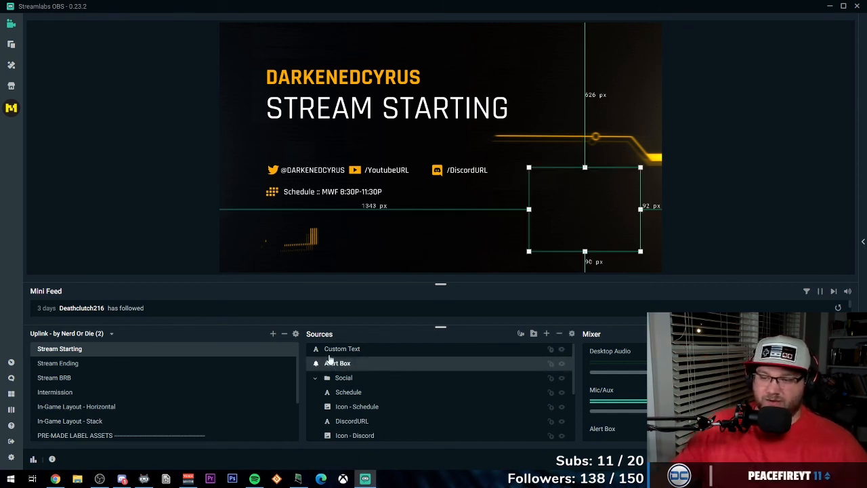
click(69, 366)
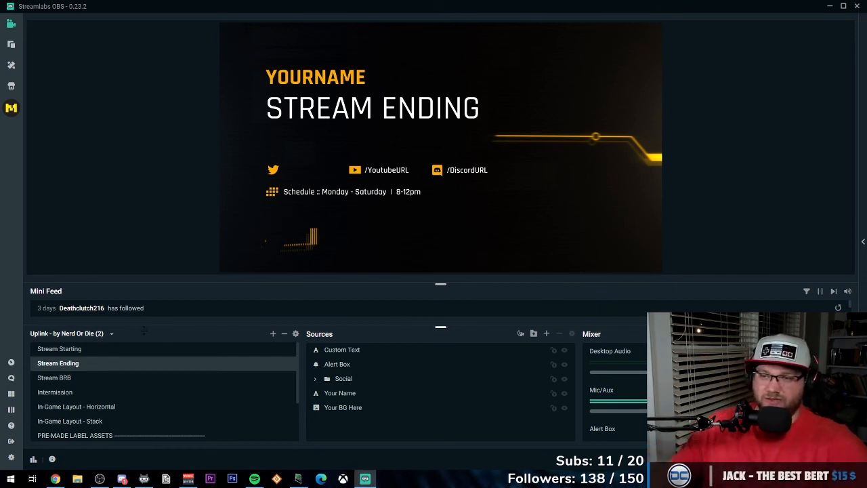
click(70, 378)
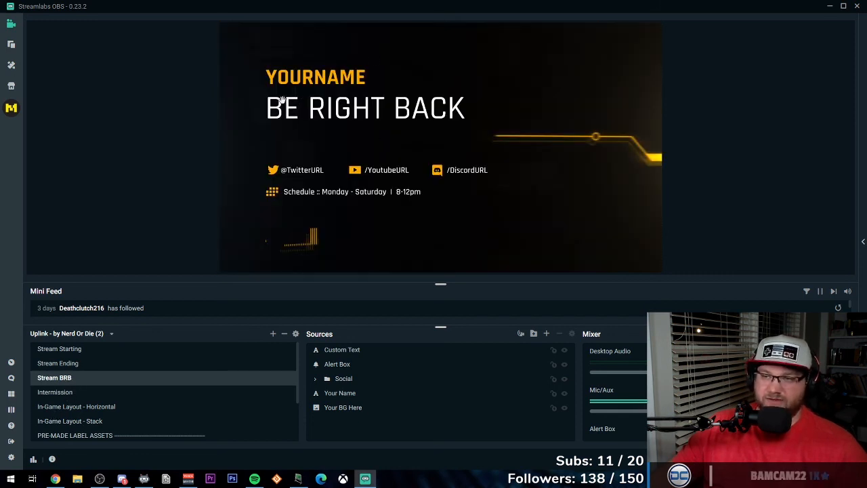
click(69, 394)
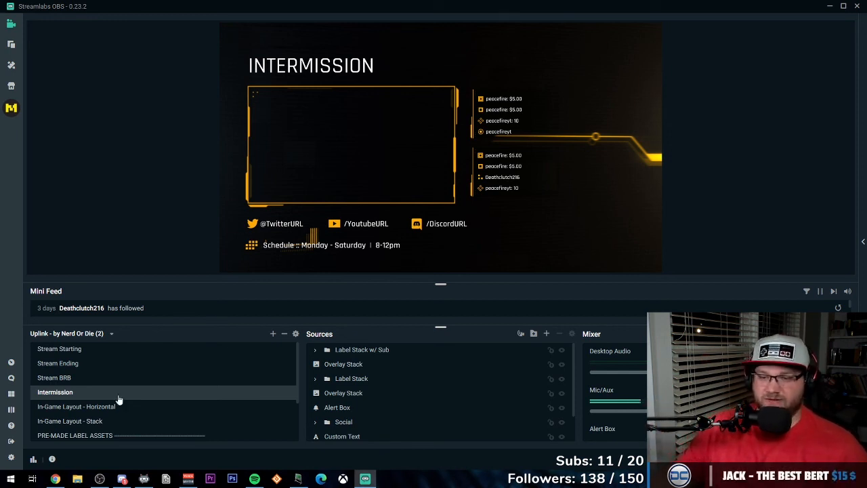
scroll(119, 400, down, 2)
scroll(122, 389, up, 2)
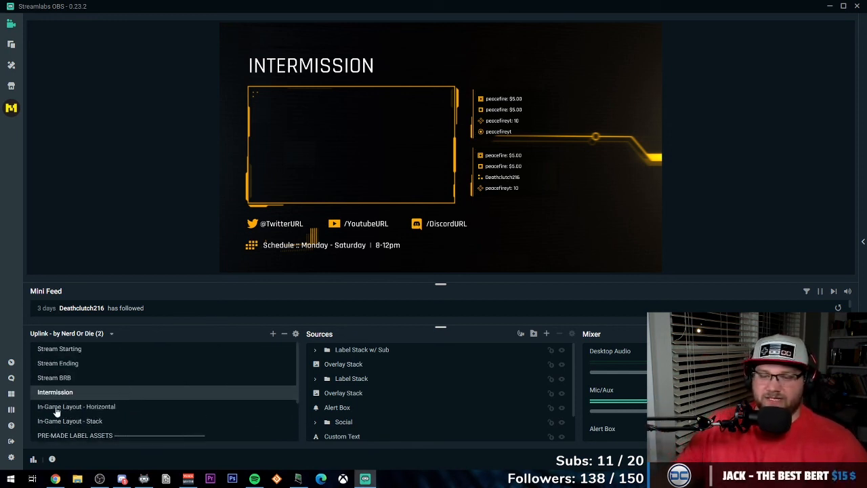
click(100, 407)
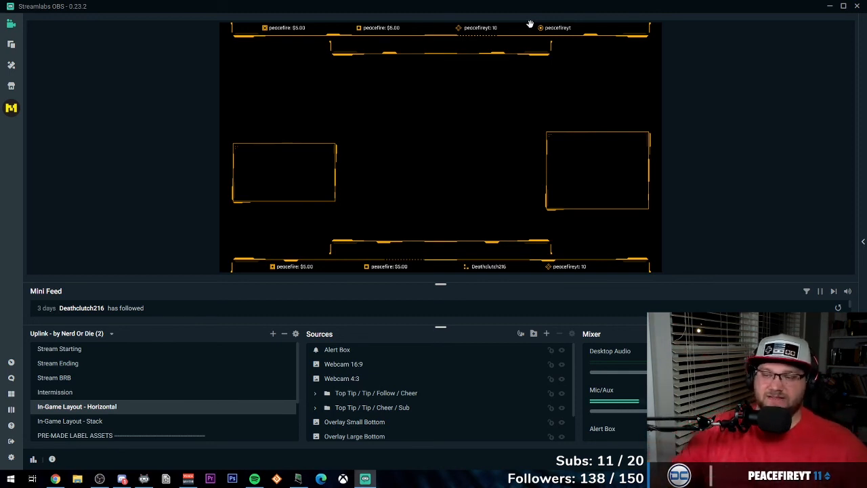
Step: Hide the Webcam 16:9 frame in the In-Game Layout - Stack scene
click(86, 422)
click(86, 422)
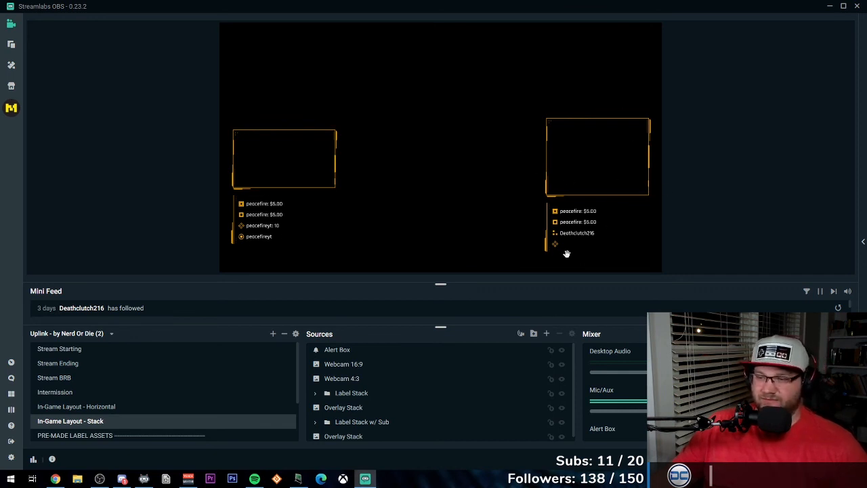
click(394, 382)
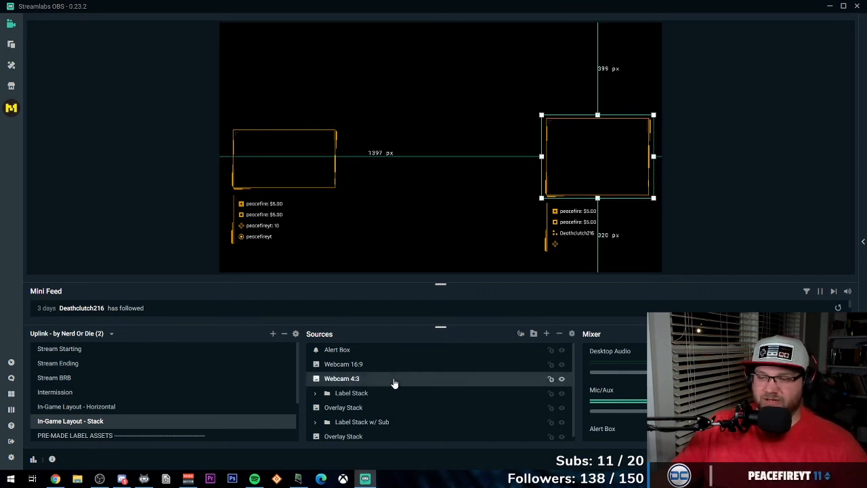
click(430, 369)
click(489, 380)
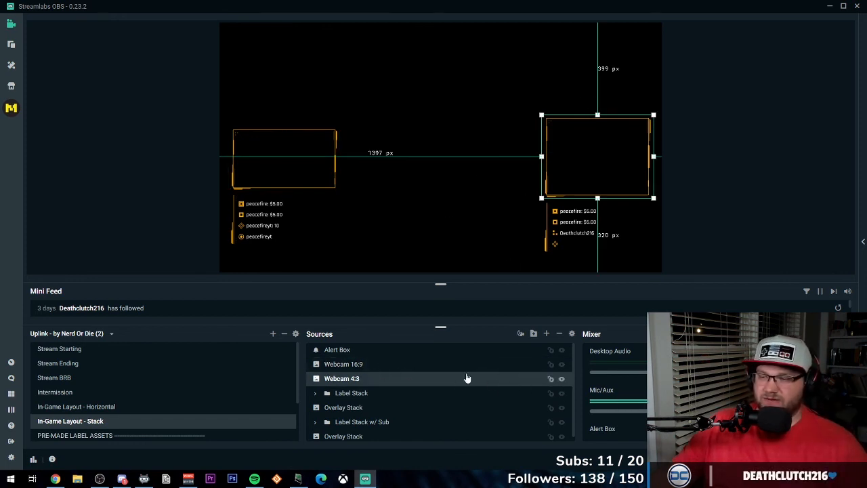
click(409, 364)
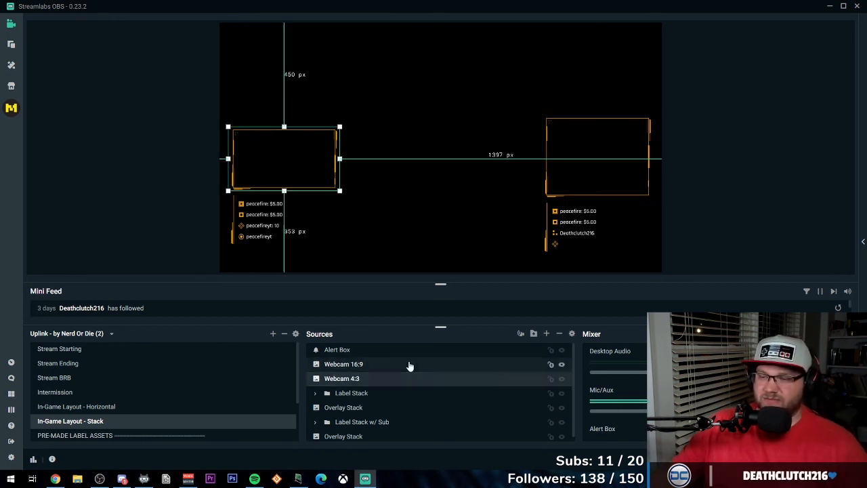
click(561, 364)
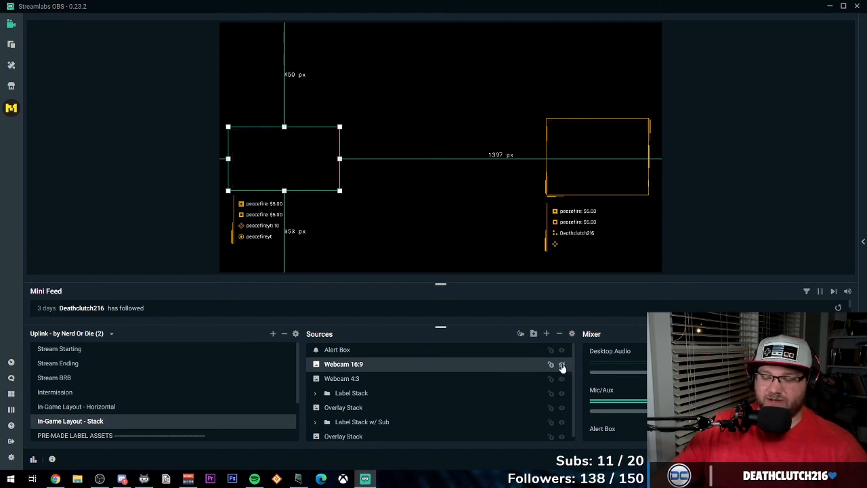
Step: Hide the Label Stack group and the Overlay Stack source directly beneath it, below the 4:3 webcam frame
click(354, 399)
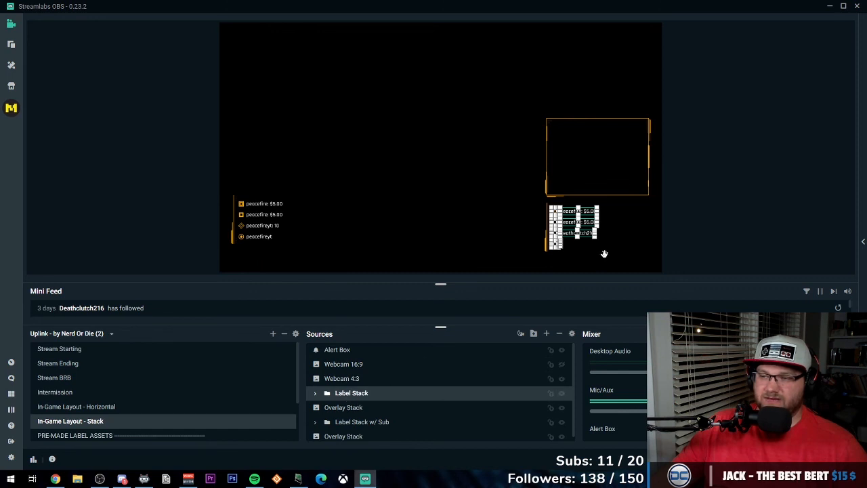
click(374, 426)
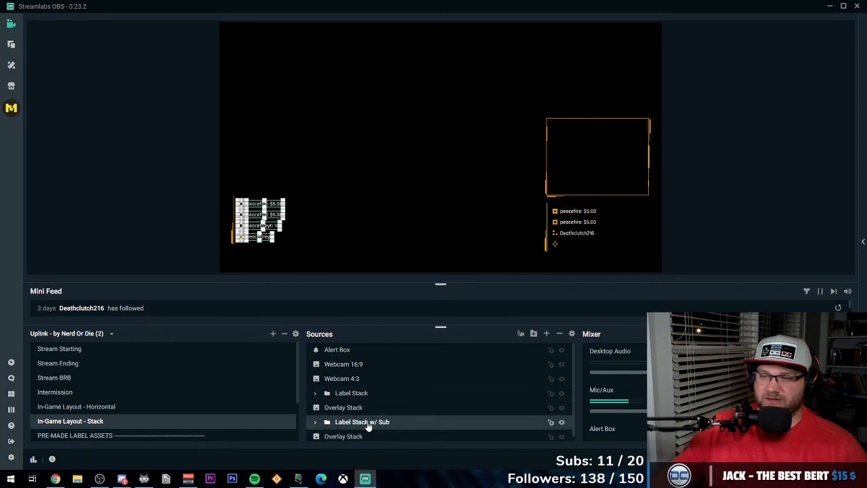
click(365, 395)
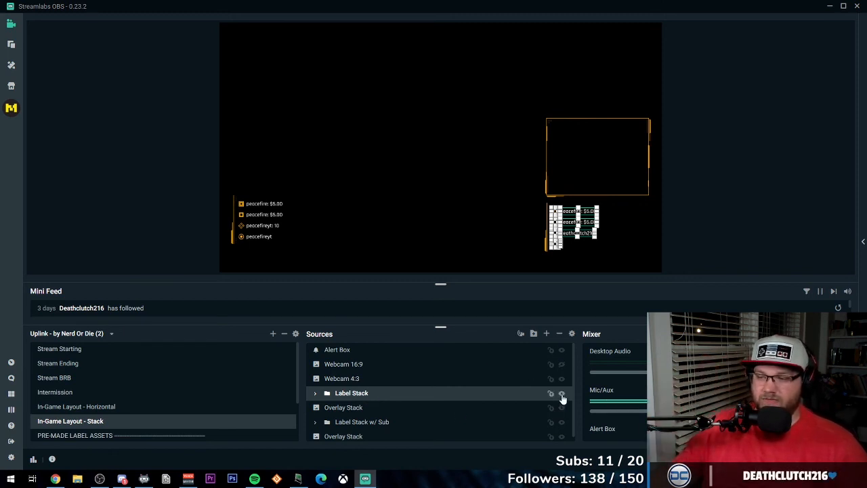
click(570, 213)
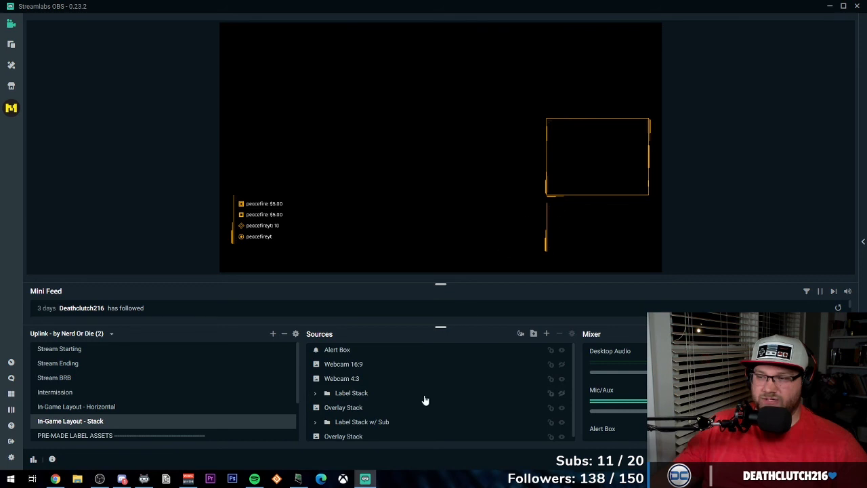
scroll(425, 401, down, 1)
click(562, 404)
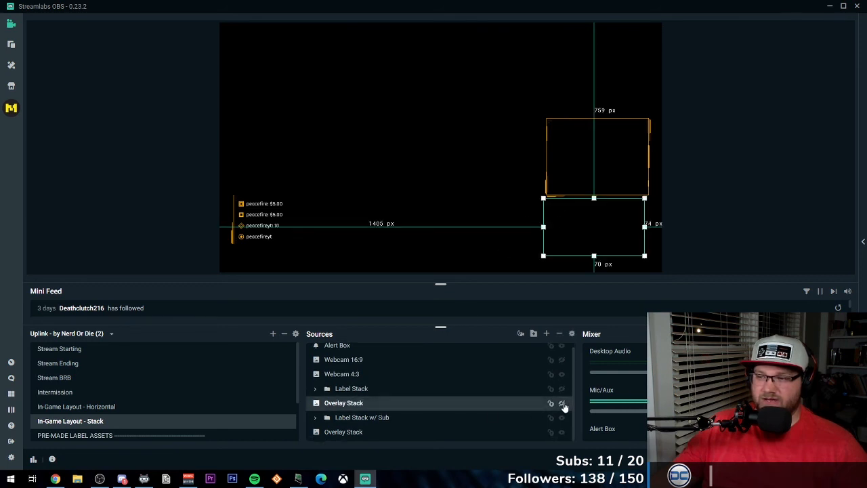
click(505, 250)
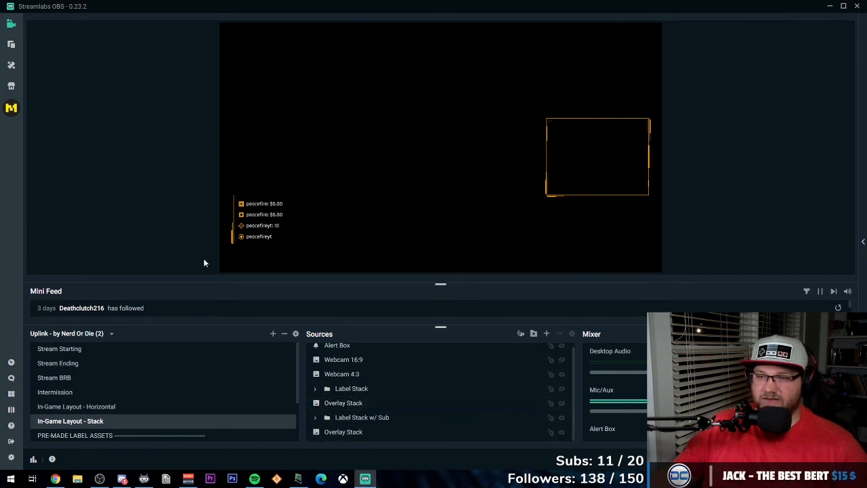
Step: Compare which parts of the layout belong to the Label Stack w/ Sub group and to the Overlay Stack listed below it
click(345, 434)
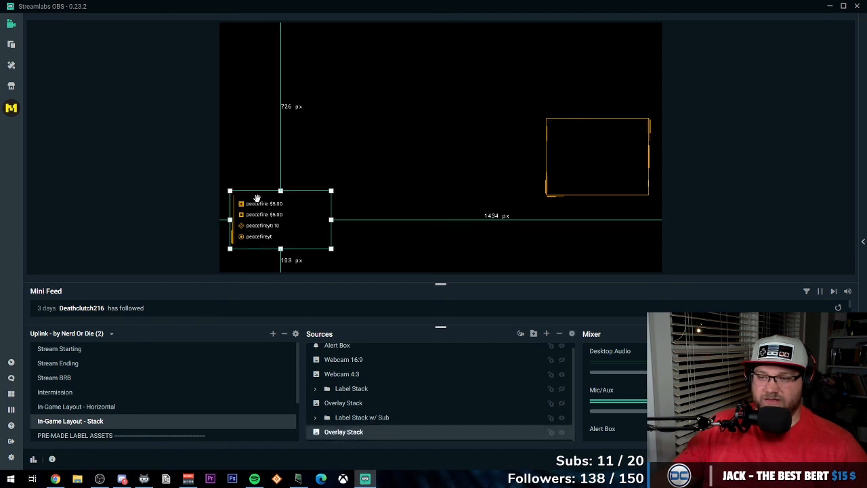
click(363, 417)
click(353, 435)
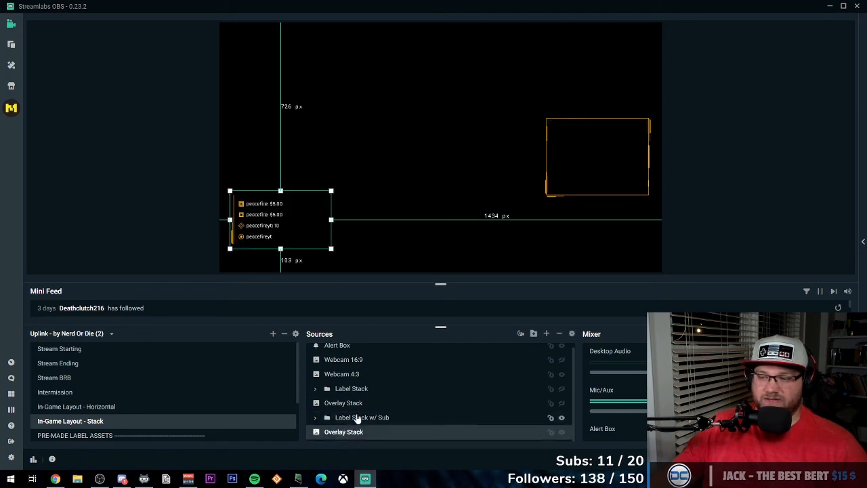
click(354, 417)
click(352, 434)
click(358, 419)
click(354, 433)
click(360, 419)
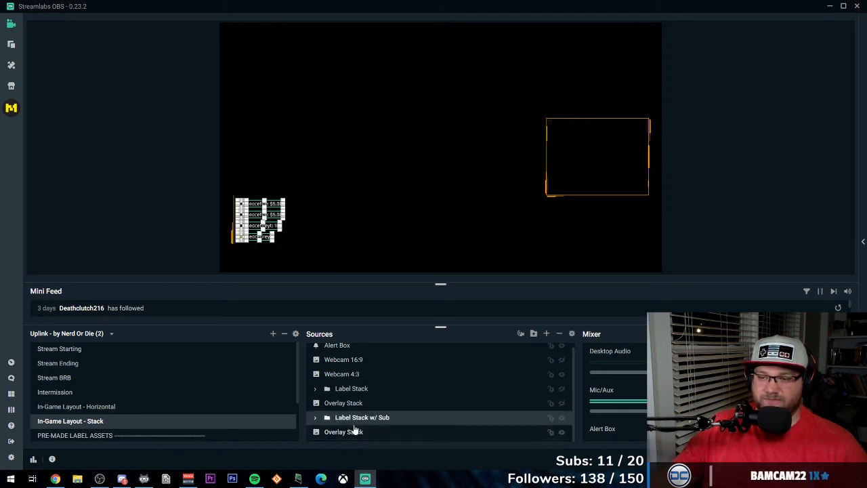
click(354, 432)
click(356, 420)
click(354, 432)
click(356, 418)
click(353, 433)
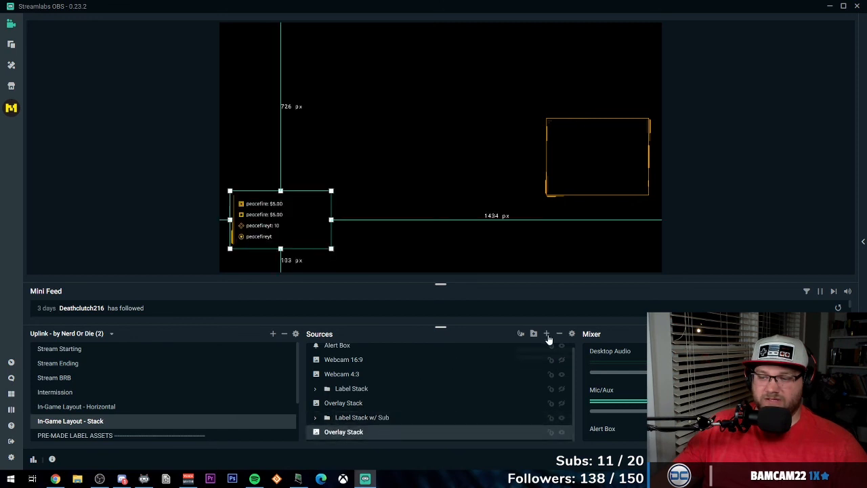
click(547, 335)
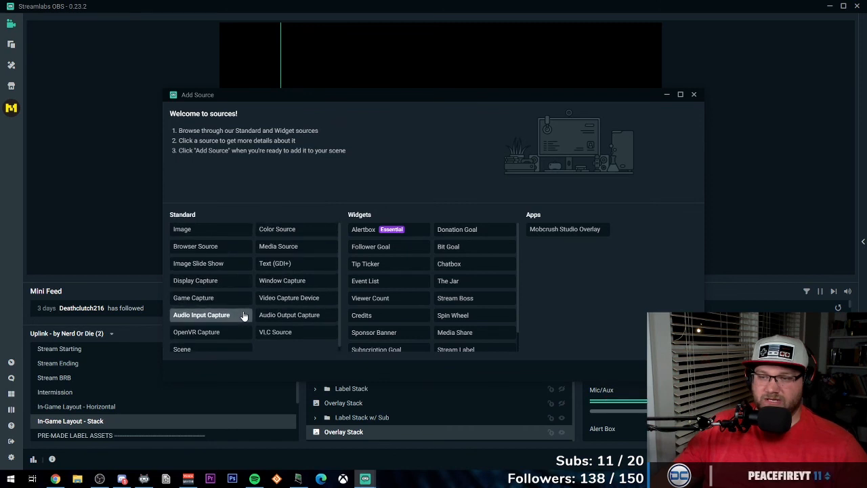
scroll(390, 308, down, 1)
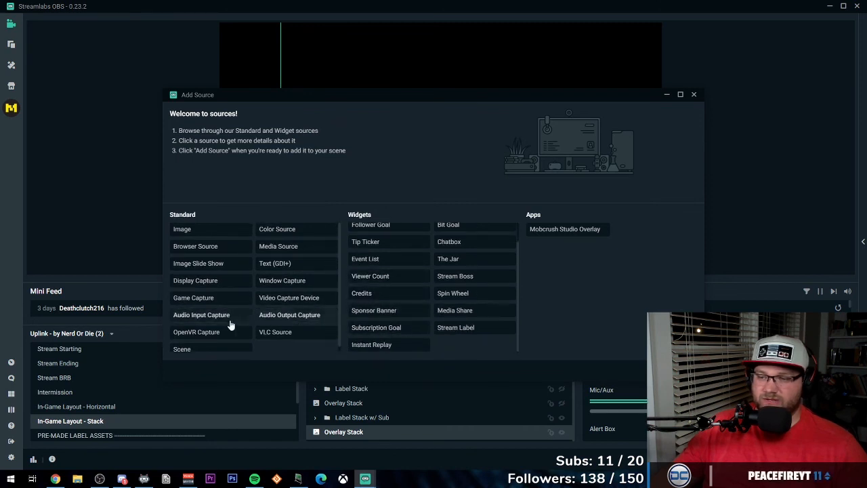
click(694, 94)
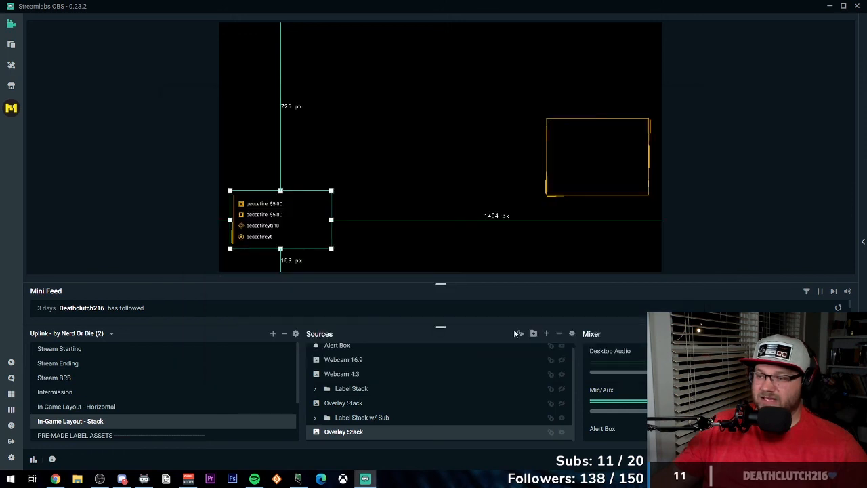
Step: Create a source folder named Widget in the In-Game Layout - Stack scene
click(534, 335)
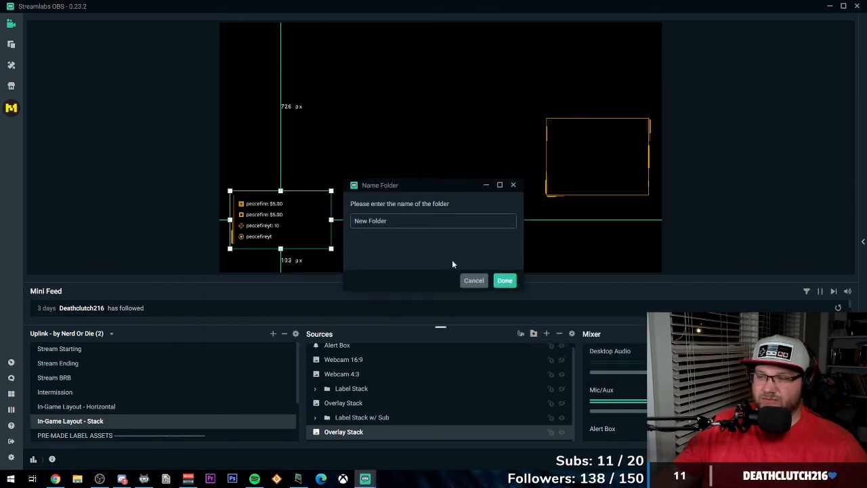
drag(404, 220, 281, 215)
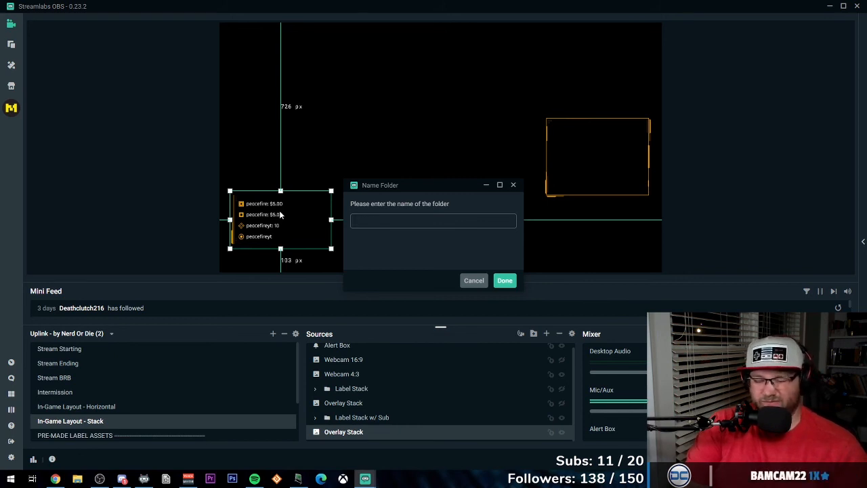
key(Return)
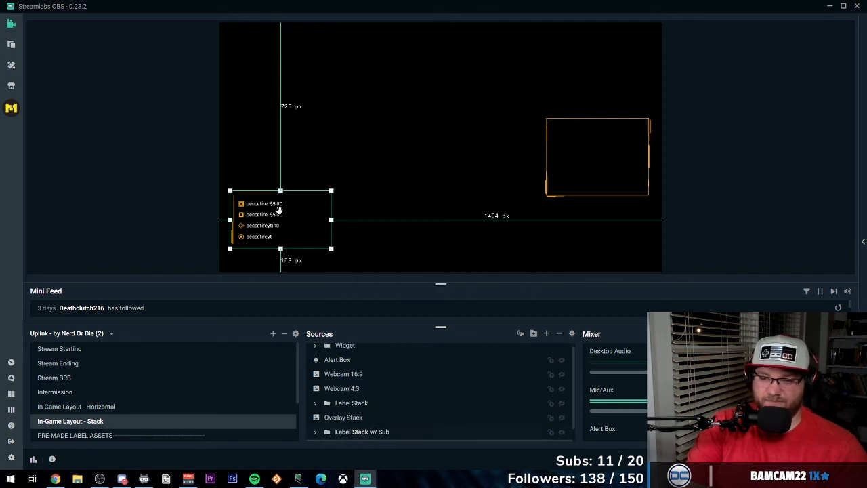
Step: Put the visible Overlay Stack source and the Label Stack w/ Sub group inside the Widget folder
scroll(357, 407, down, 1)
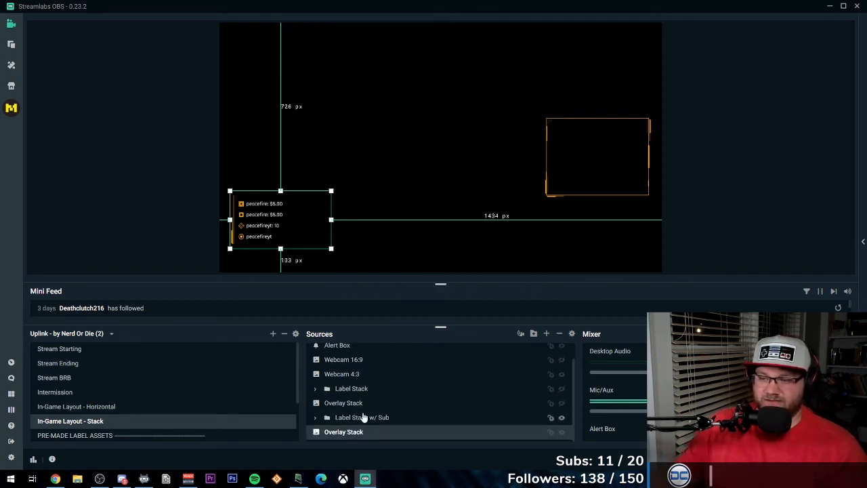
scroll(362, 416, up, 1)
drag(341, 352, 355, 431)
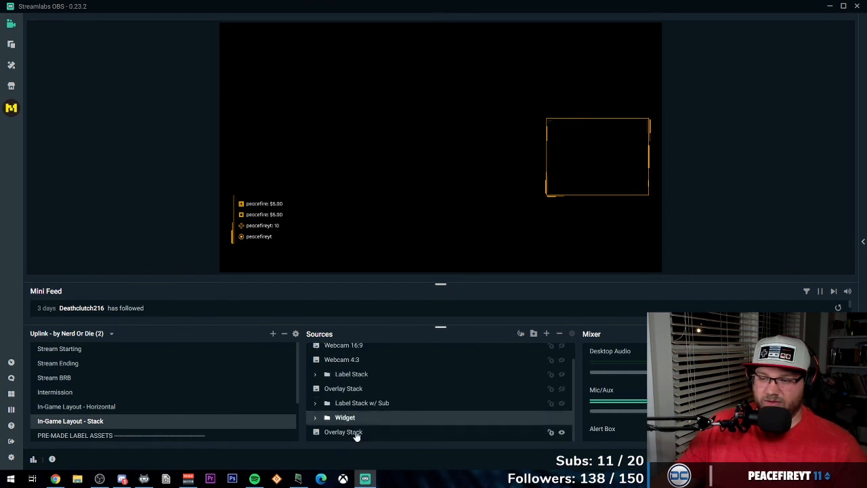
click(361, 421)
scroll(362, 422, up, 1)
click(363, 421)
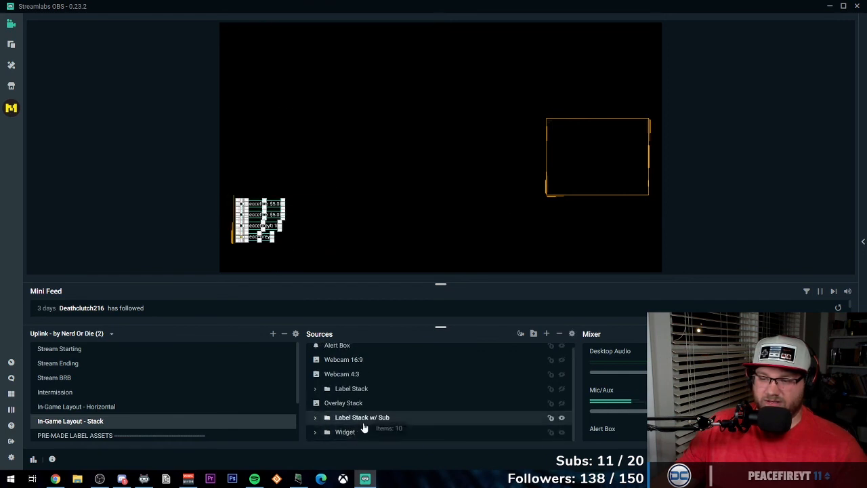
key(Delete)
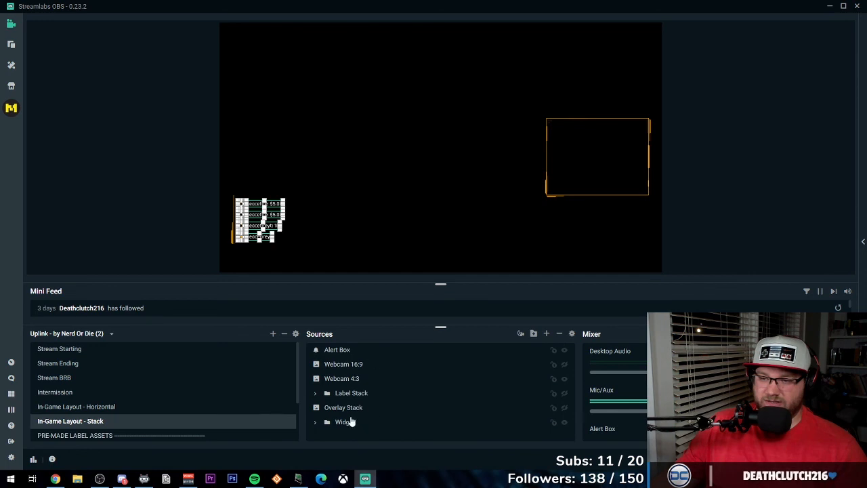
Step: Try moving the Widget folder's labels and overlay together up and toward the middle of the canvas
click(350, 422)
drag(285, 238, 356, 212)
click(455, 257)
click(429, 210)
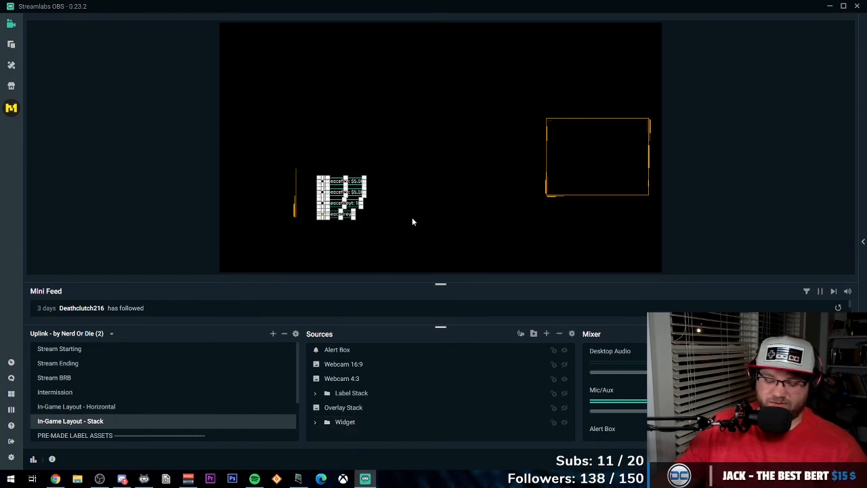
Step: Move the Widget folder's contents into the lower-left corner of the canvas and place the Webcam 4:3 frame directly above them
click(355, 421)
drag(354, 209, 275, 261)
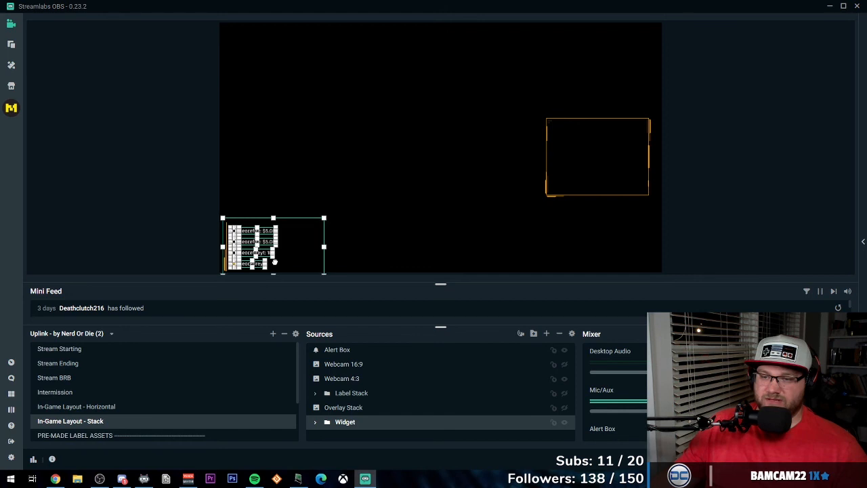
drag(606, 156, 285, 183)
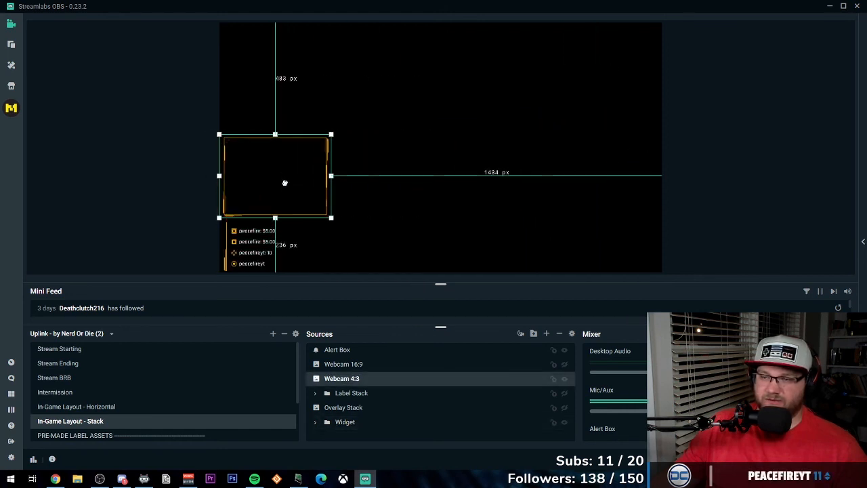
click(420, 161)
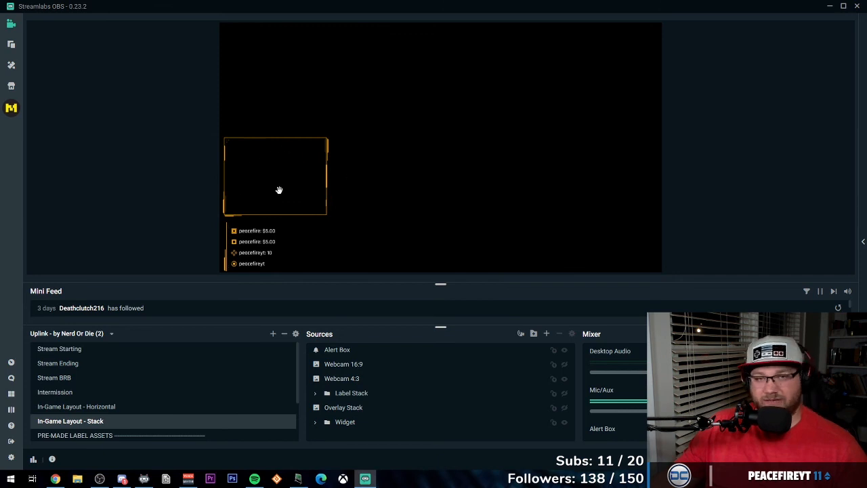
Step: Add a Video Capture Device source under its default name, check the available devices, and leave none selected
click(546, 334)
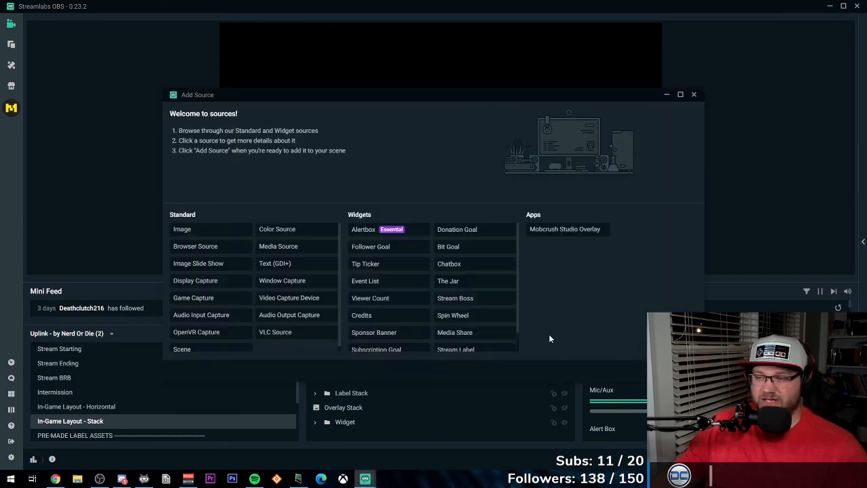
click(289, 297)
click(674, 359)
click(531, 297)
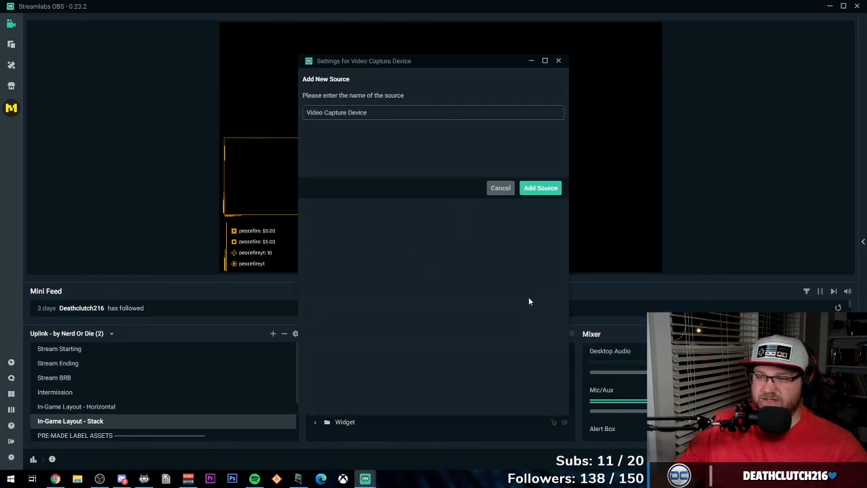
click(407, 173)
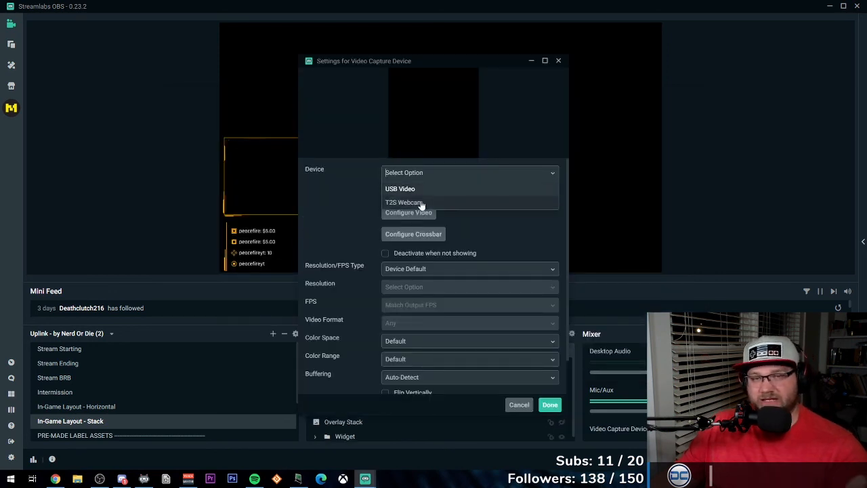
click(520, 404)
click(370, 230)
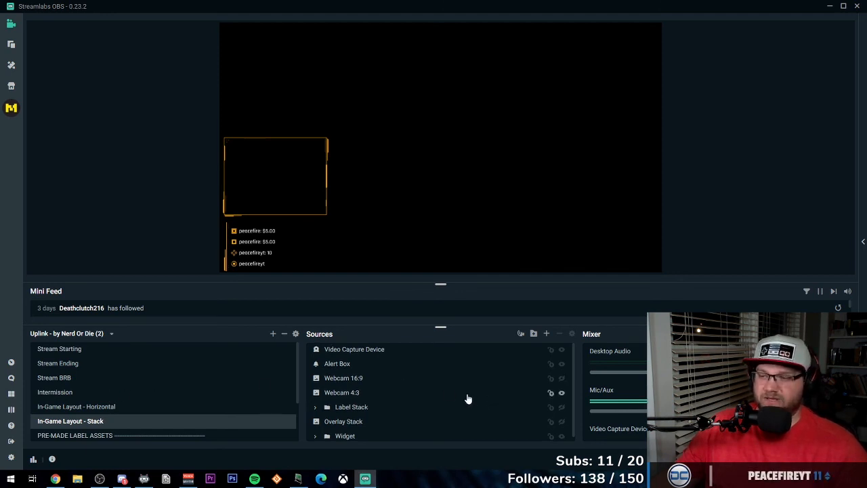
Step: Enlarge the Alert Box and place it in the upper middle of the canvas, about 121 px below the top edge
click(352, 365)
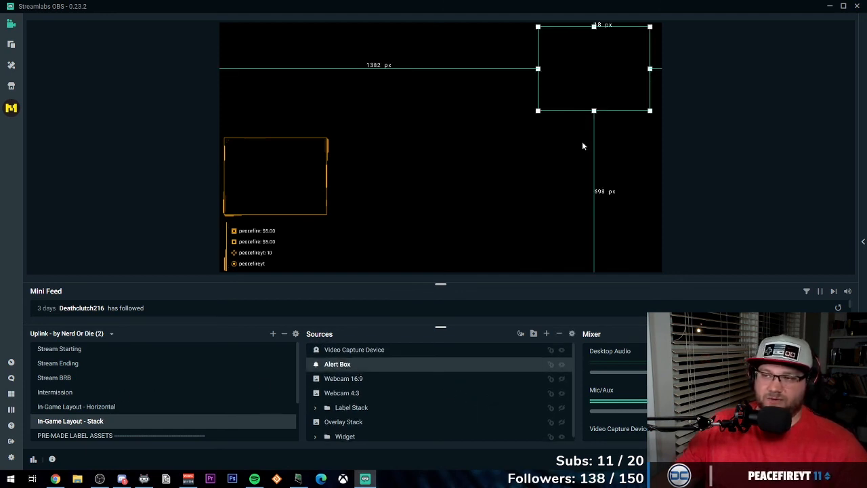
drag(601, 95, 424, 137)
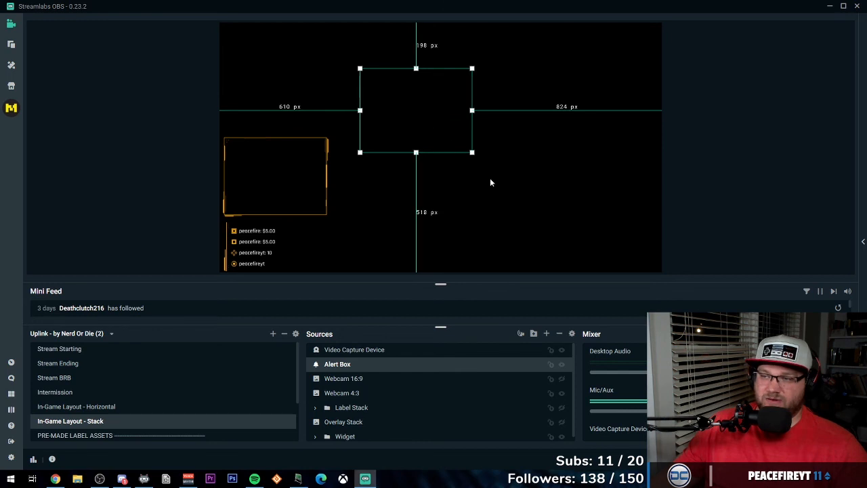
drag(473, 154, 526, 201)
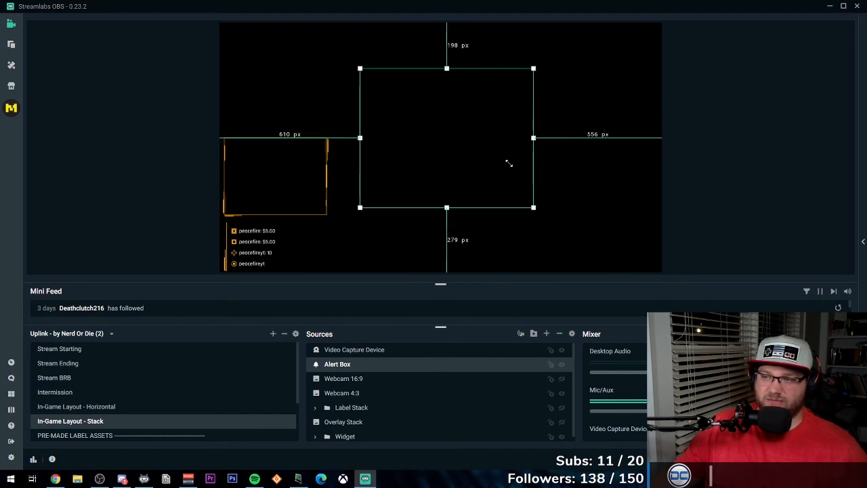
drag(457, 162, 467, 144)
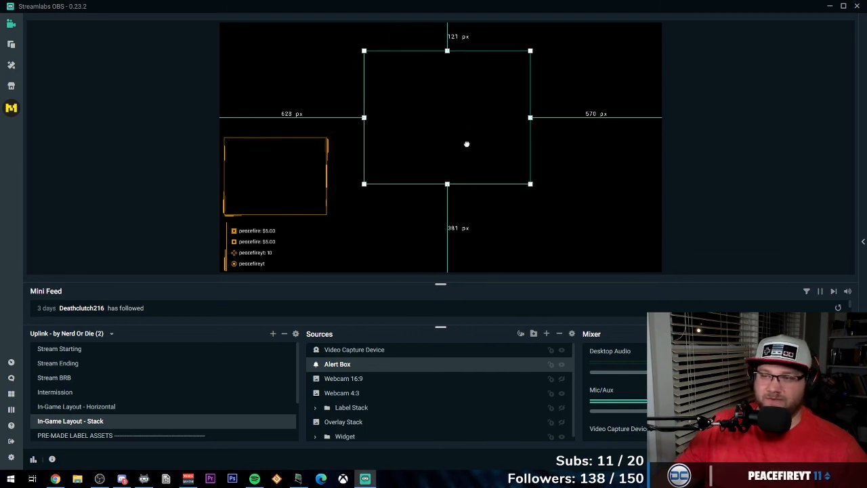
Step: Shrink the Webcam 4:3 frame from its upper edge so it starts about 528 px below the canvas top, keeping it above the labels
click(312, 177)
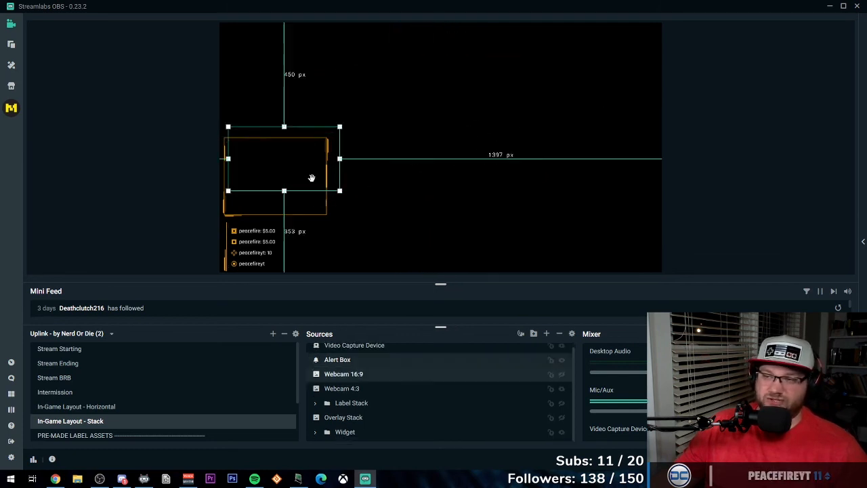
click(311, 197)
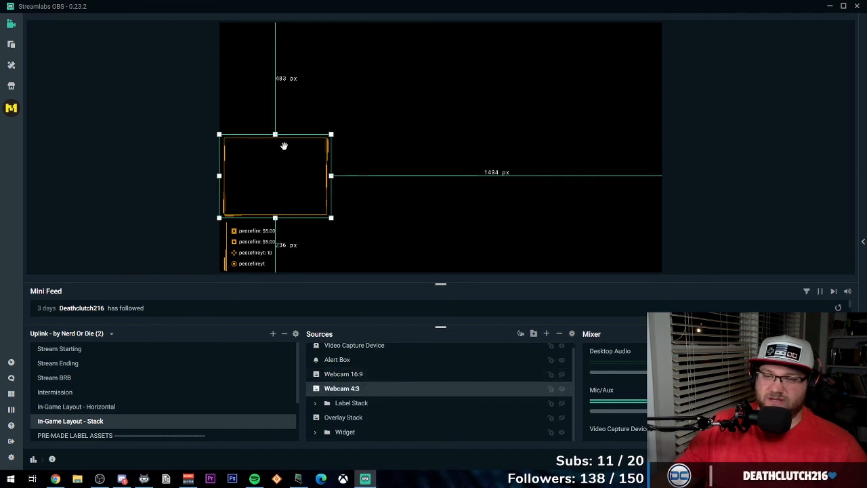
drag(275, 134, 275, 215)
click(294, 182)
click(261, 210)
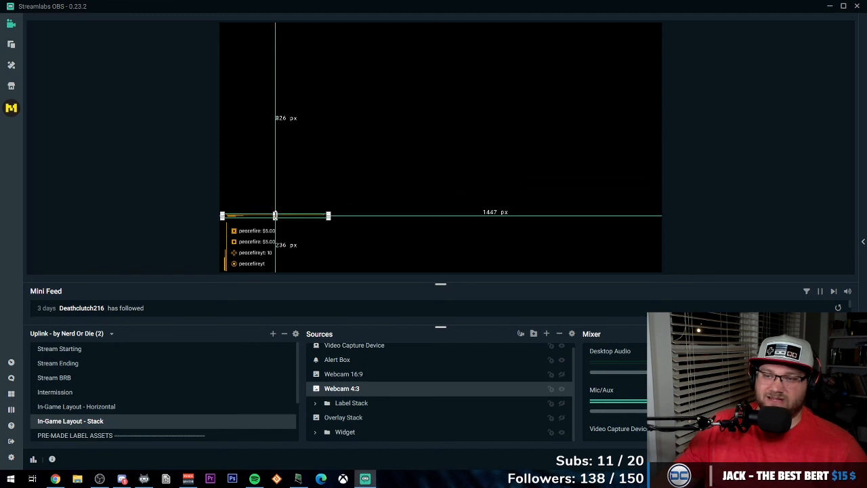
click(327, 187)
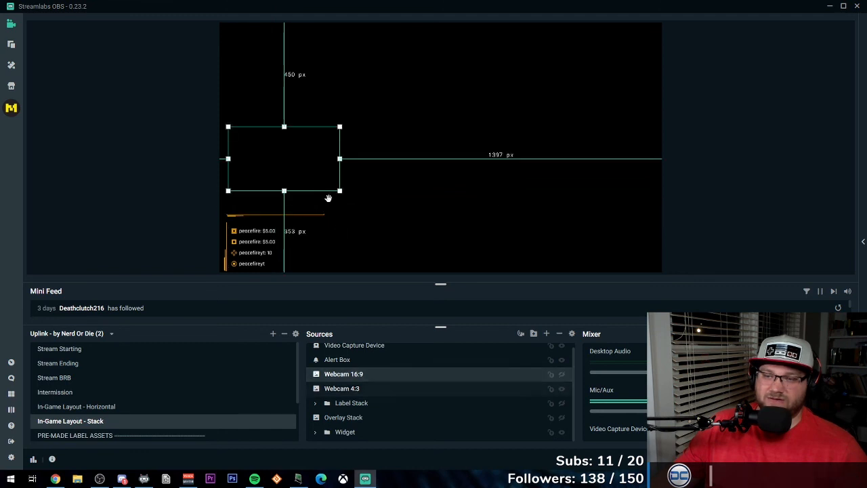
click(248, 215)
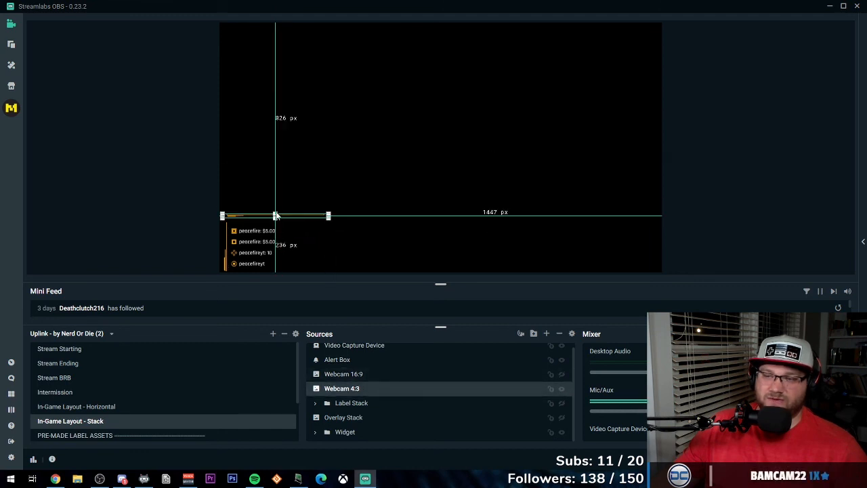
drag(276, 211, 284, 140)
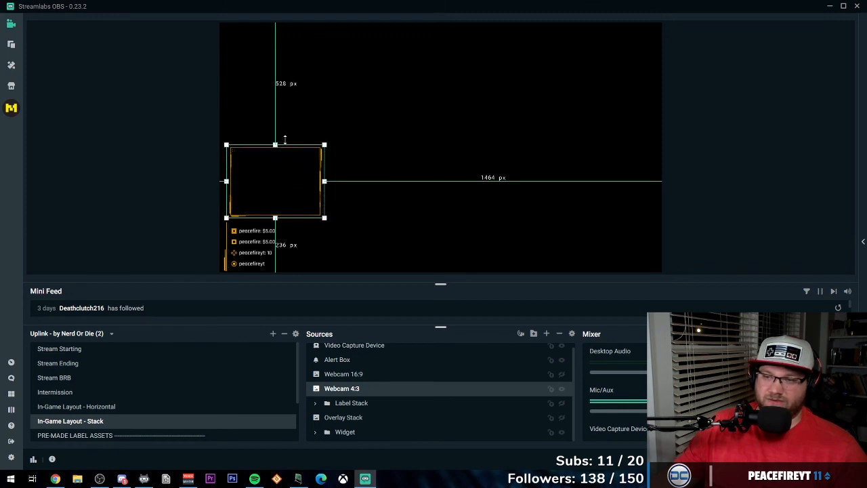
Step: Shift the Alert Box to about 640 px from the canvas's left edge and 147 px from its top edge
click(401, 135)
drag(431, 148, 434, 155)
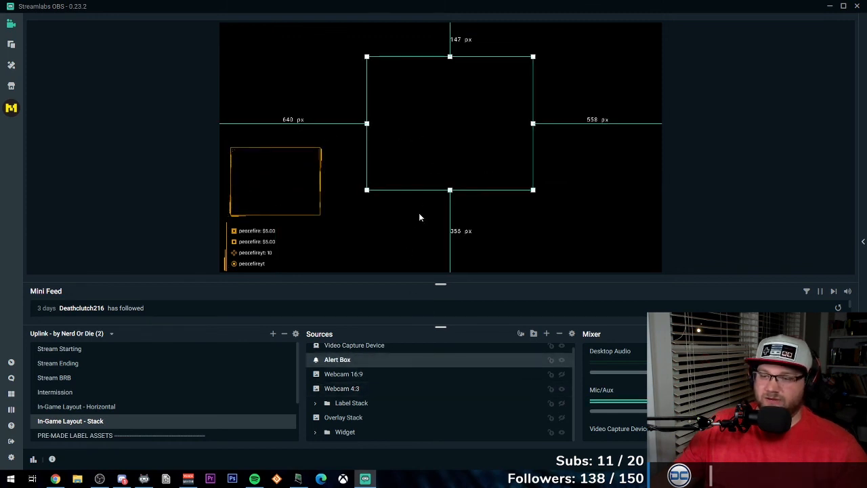
Step: Open the Alert Box settings and examine the title message and media options of the Bits alert
double_click(363, 360)
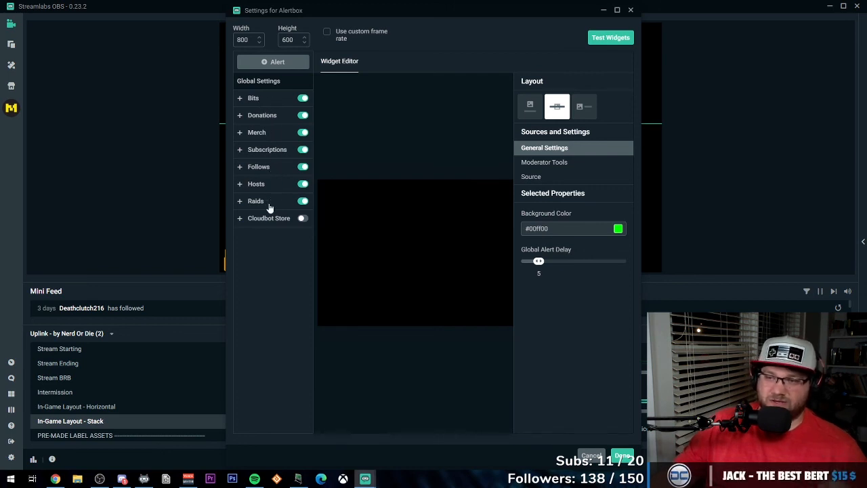
click(264, 101)
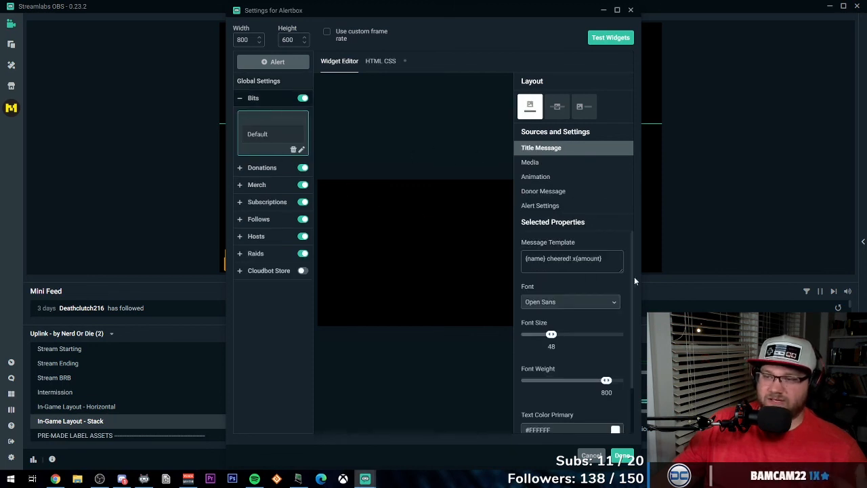
click(549, 169)
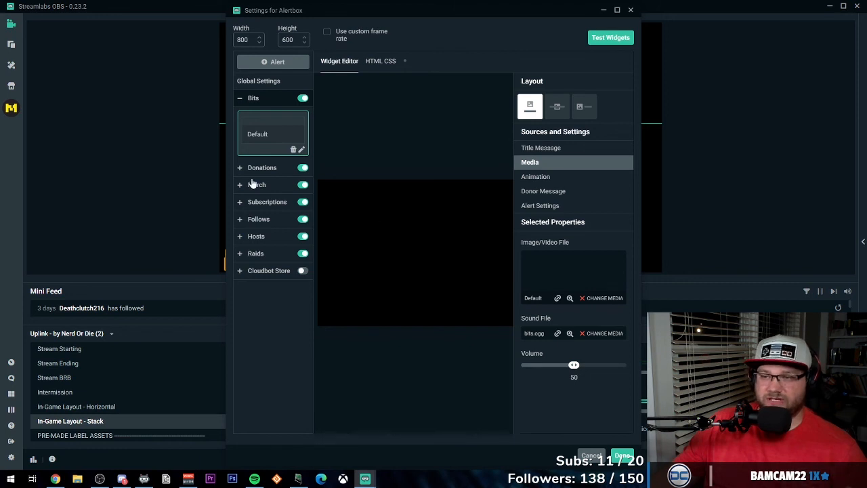
Step: Try to replace the Subscriptions alert's image with Subscriber.webm from the media gallery
click(266, 204)
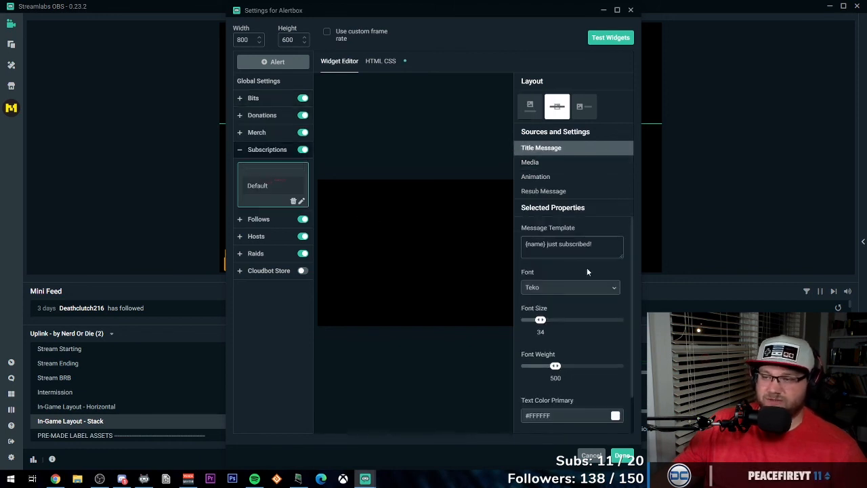
click(550, 162)
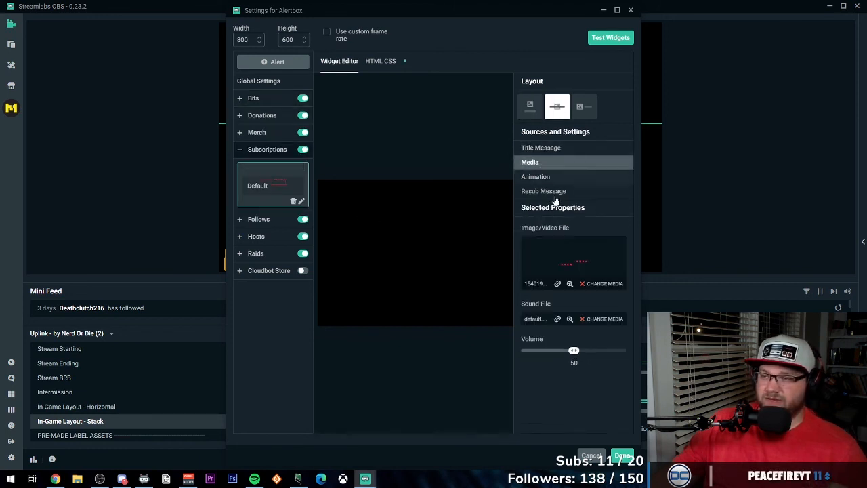
click(600, 284)
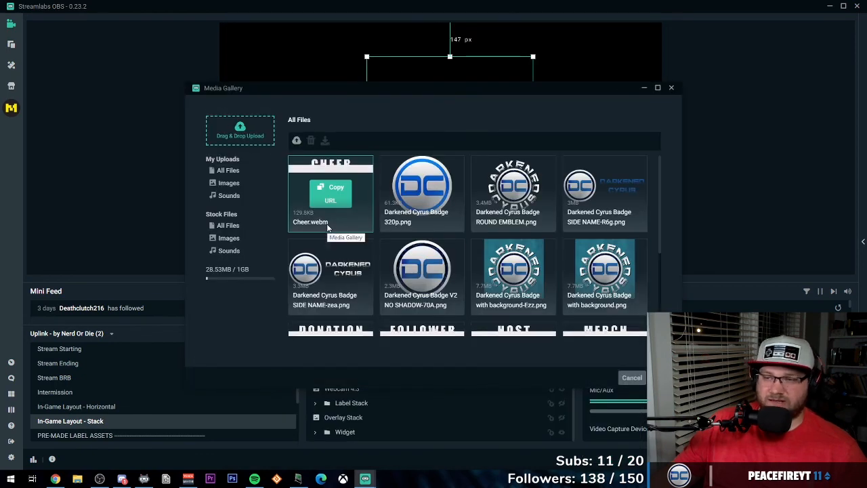
scroll(328, 228, down, 3)
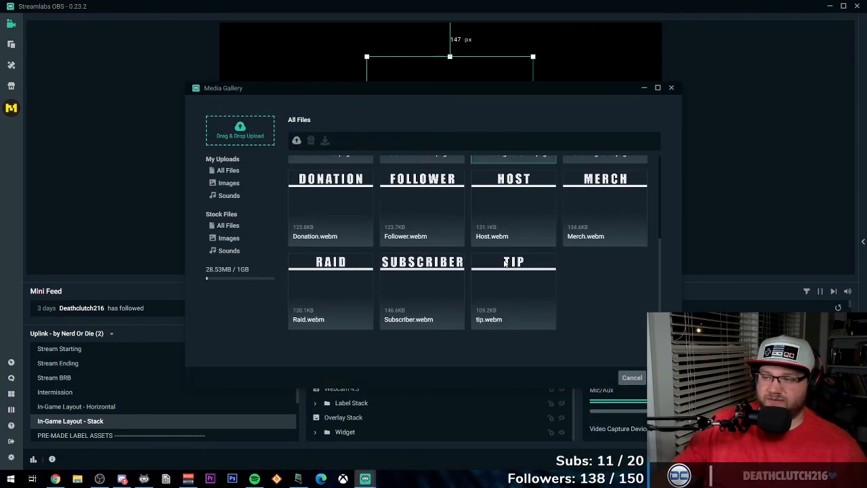
mouse_move(420, 319)
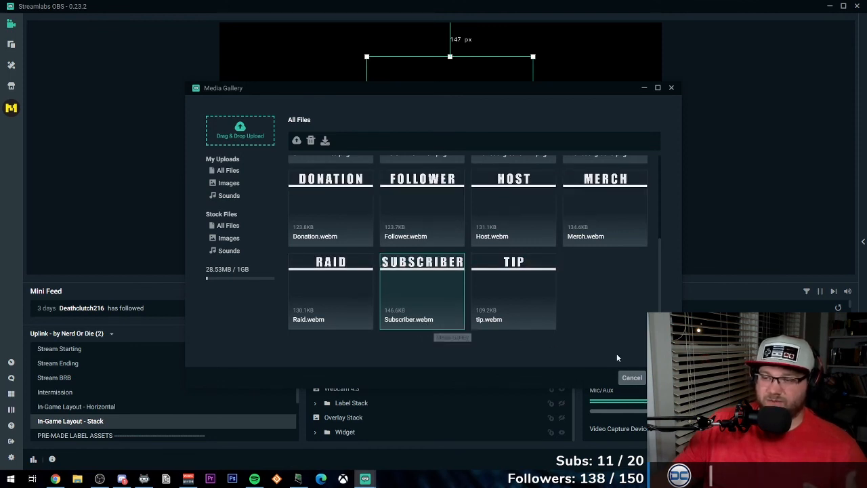
click(663, 377)
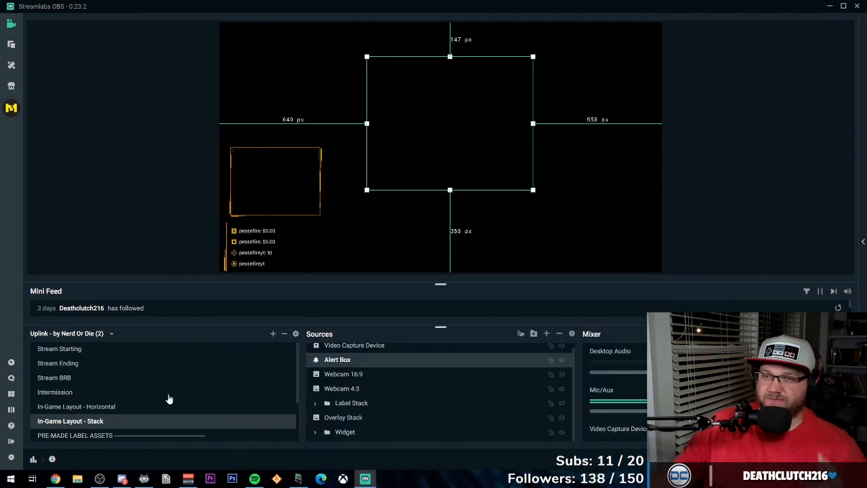
Step: Switch to Chrome and open the Alert Box page from the Streamlabs dashboard
click(56, 479)
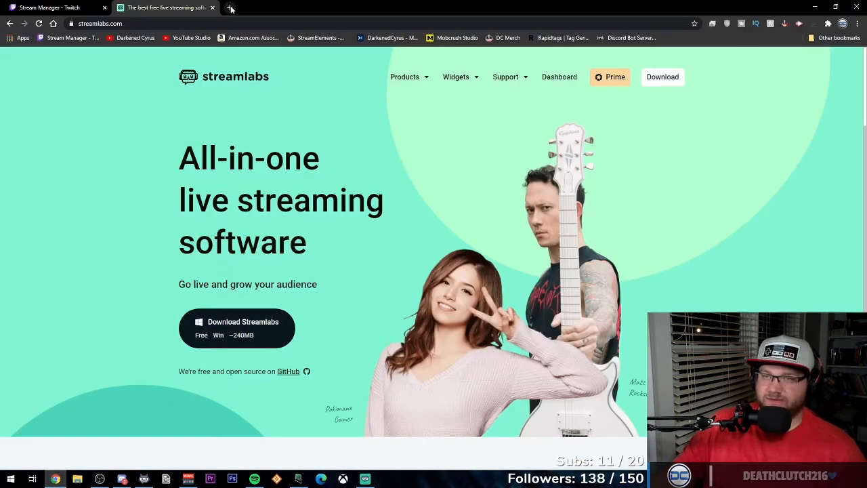
click(228, 8)
click(173, 7)
click(220, 8)
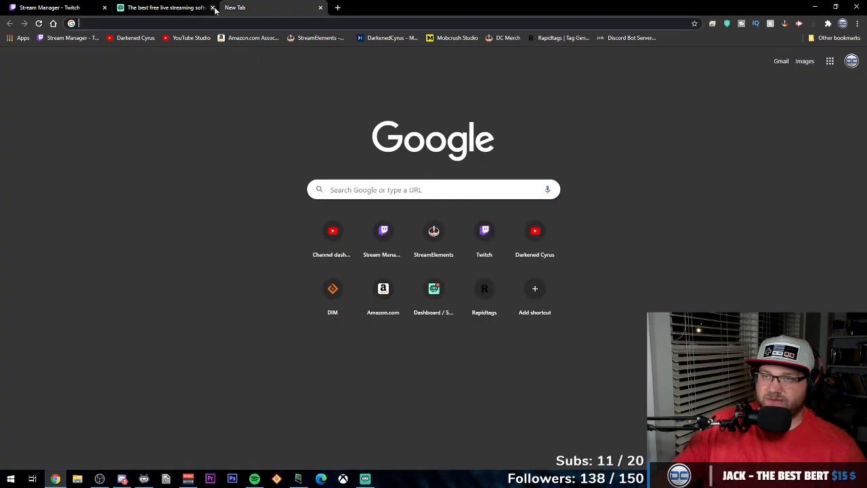
click(320, 7)
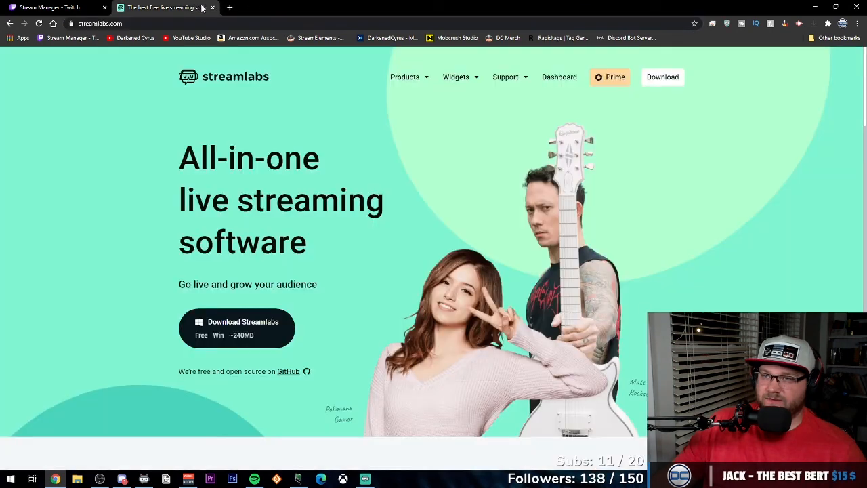
click(559, 77)
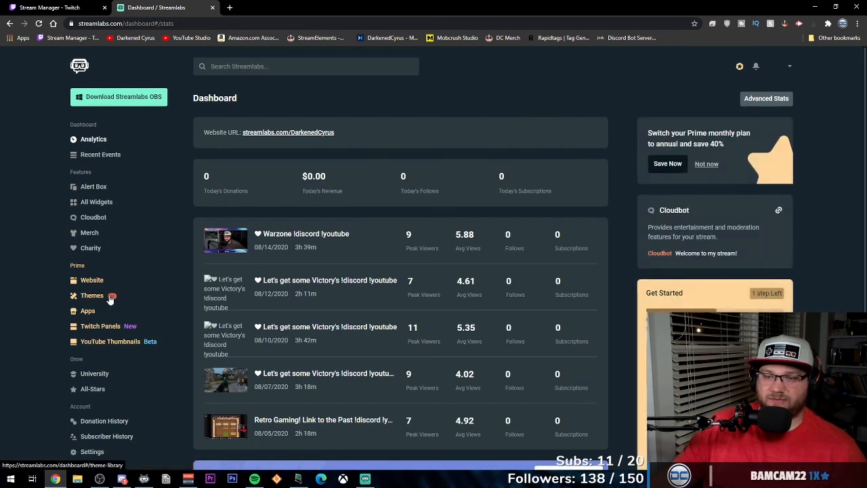
click(94, 192)
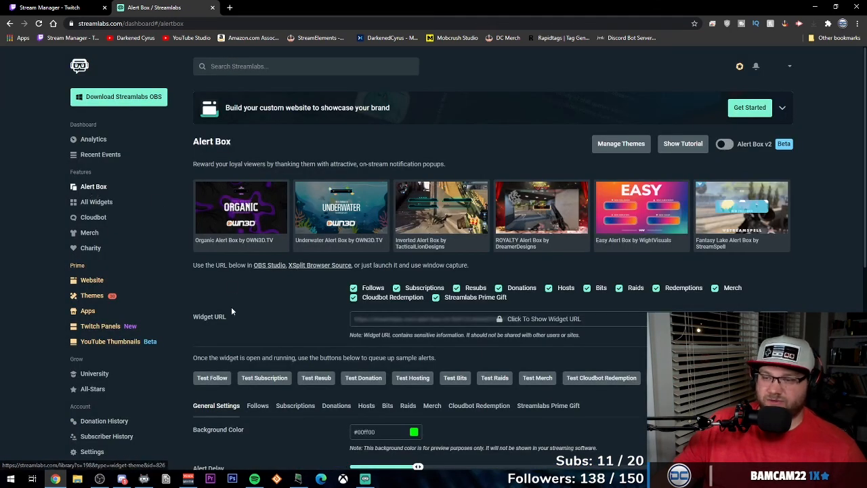
Step: Review the account menu and the general alert settings on the Alert Box page
scroll(231, 306, down, 3)
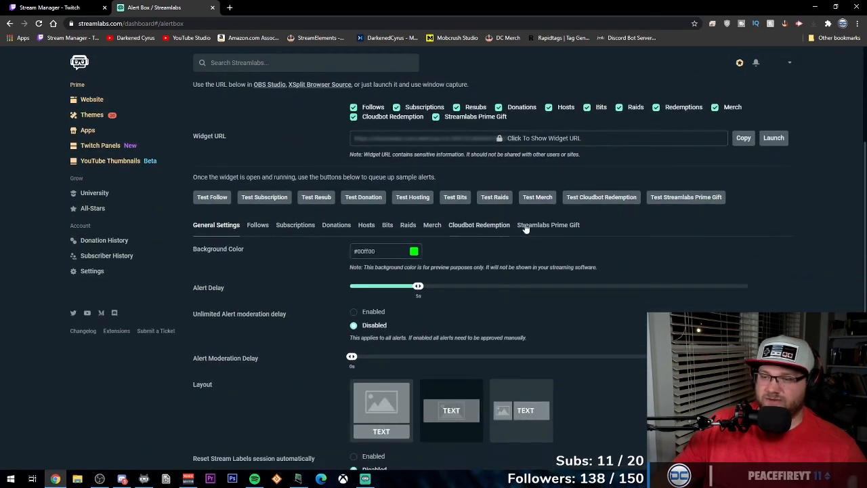
scroll(535, 288, up, 3)
click(790, 68)
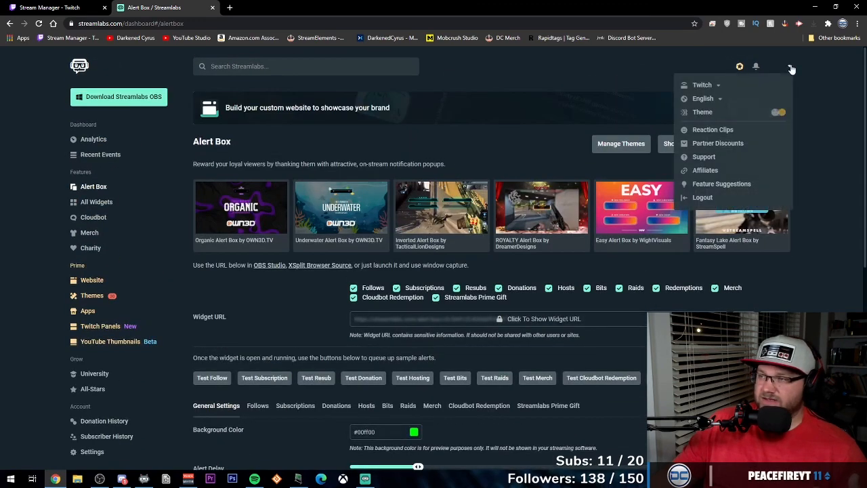
click(527, 99)
scroll(328, 323, down, 6)
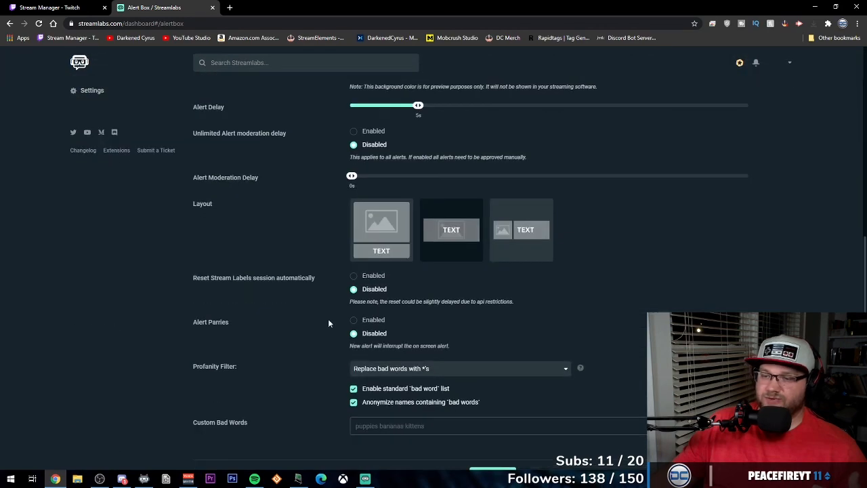
scroll(293, 291, up, 4)
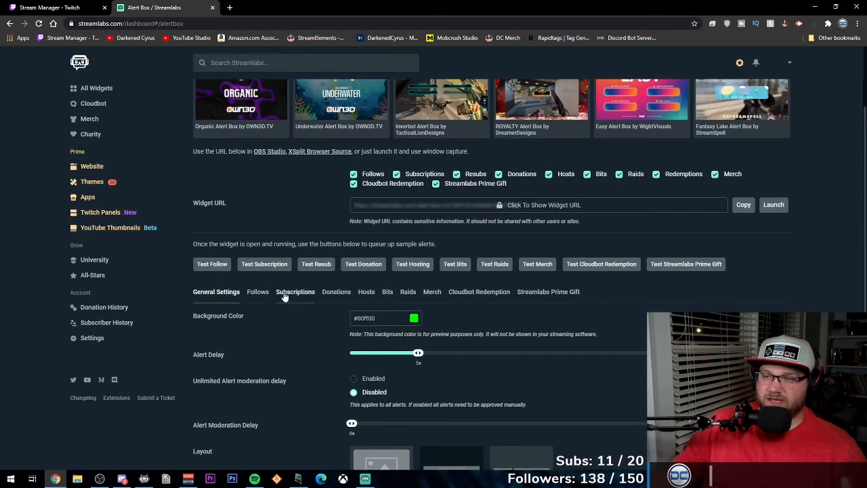
Step: Open the Subscriptions alert settings and set the alert image to Subscriber.webm from the uploaded media
click(287, 293)
scroll(254, 224, up, 6)
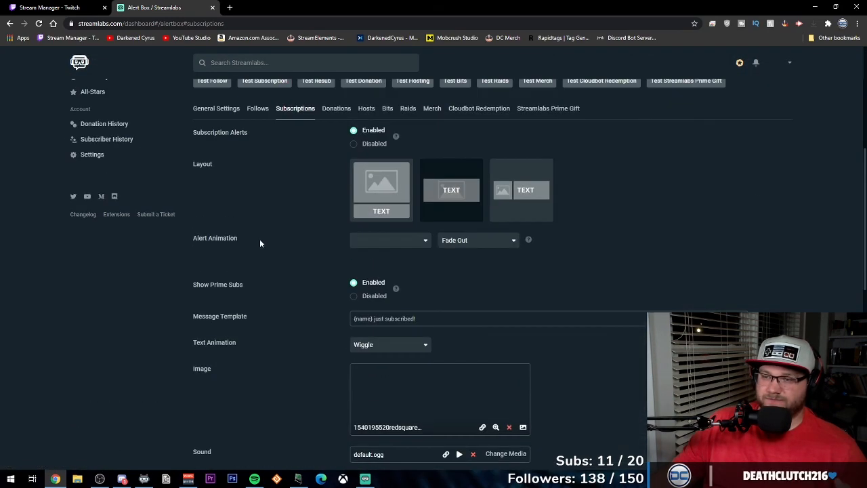
scroll(259, 239, down, 3)
click(523, 246)
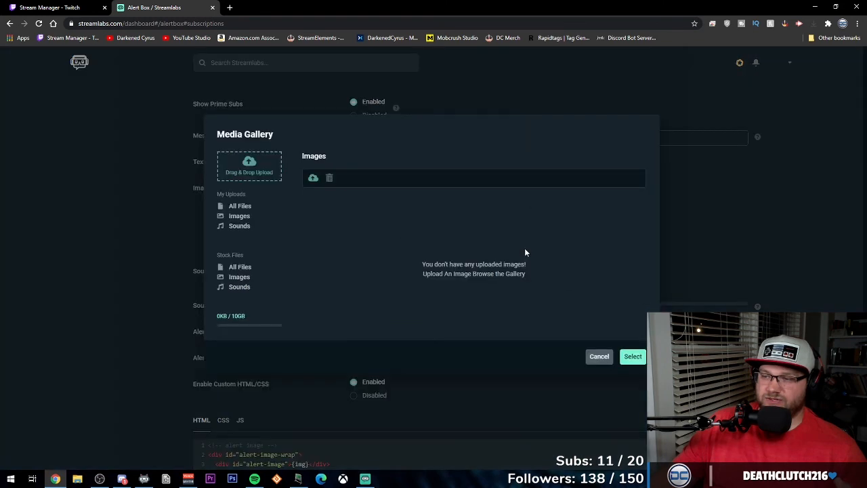
scroll(379, 265, down, 5)
click(434, 360)
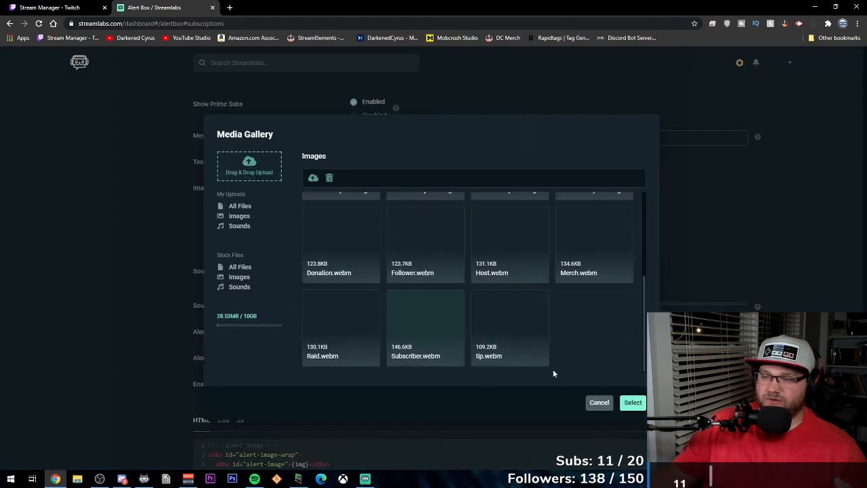
click(636, 404)
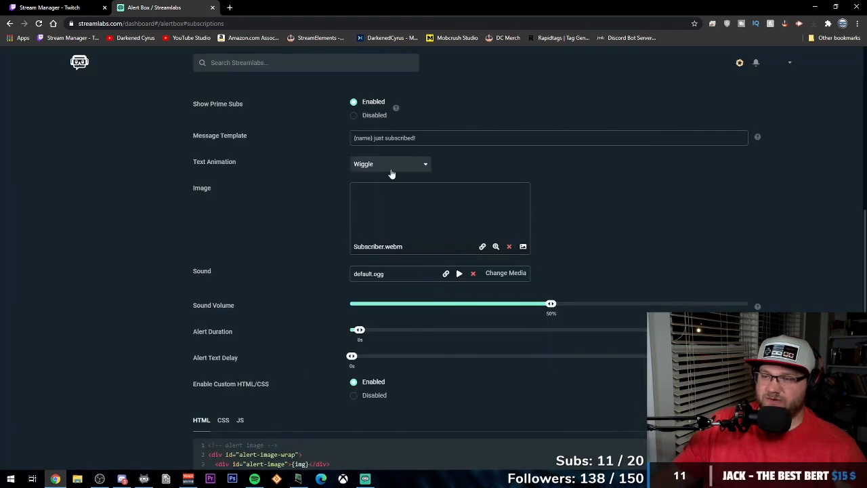
Step: Set the subscription alert's layout to image above text and its exit animation to the blank option
scroll(325, 281, up, 3)
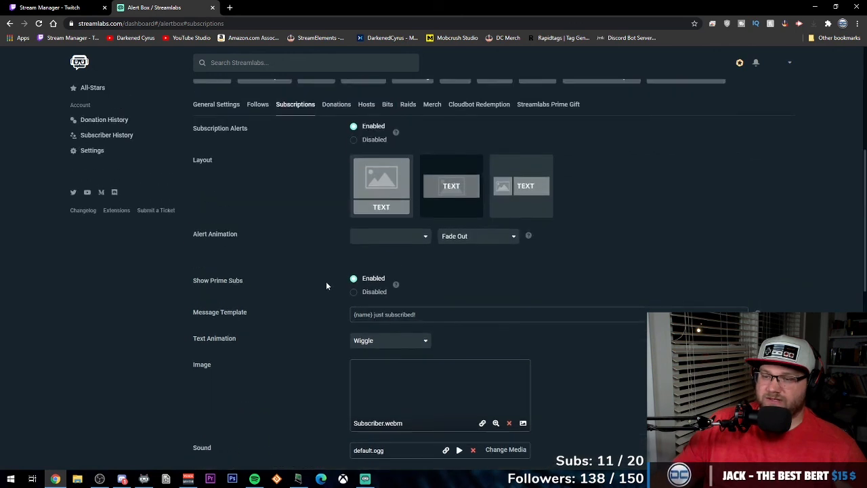
click(381, 196)
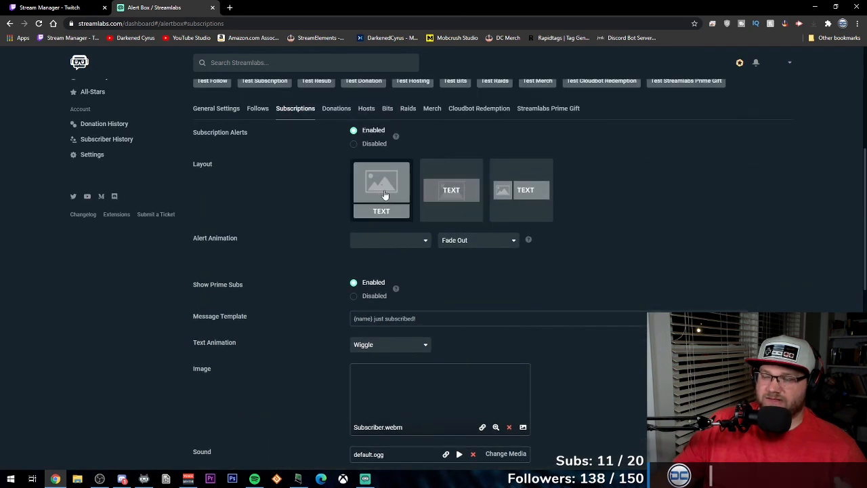
click(400, 250)
click(404, 243)
click(470, 245)
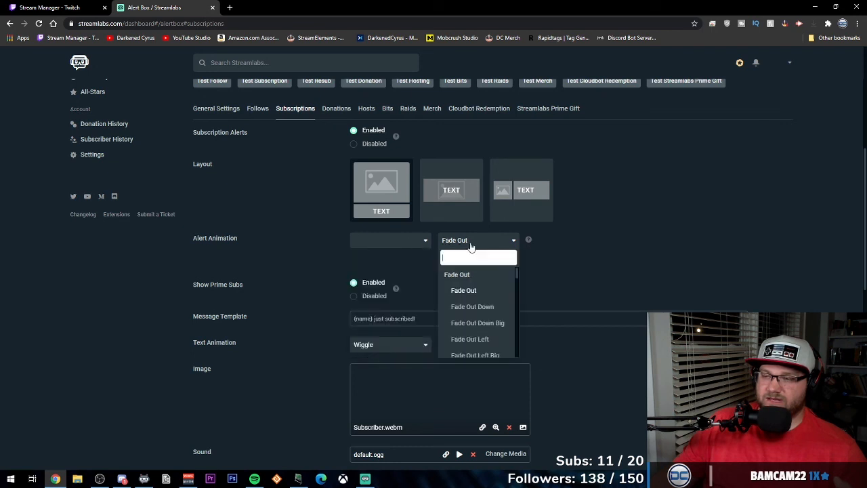
scroll(474, 298, down, 10)
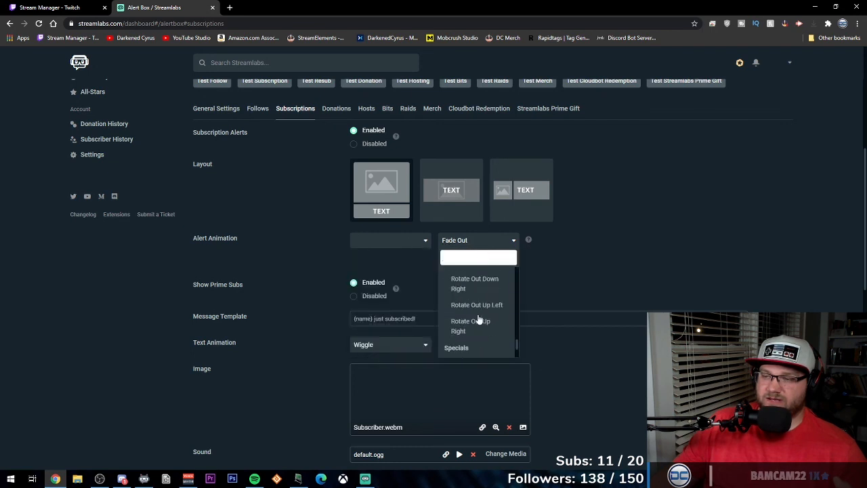
click(459, 348)
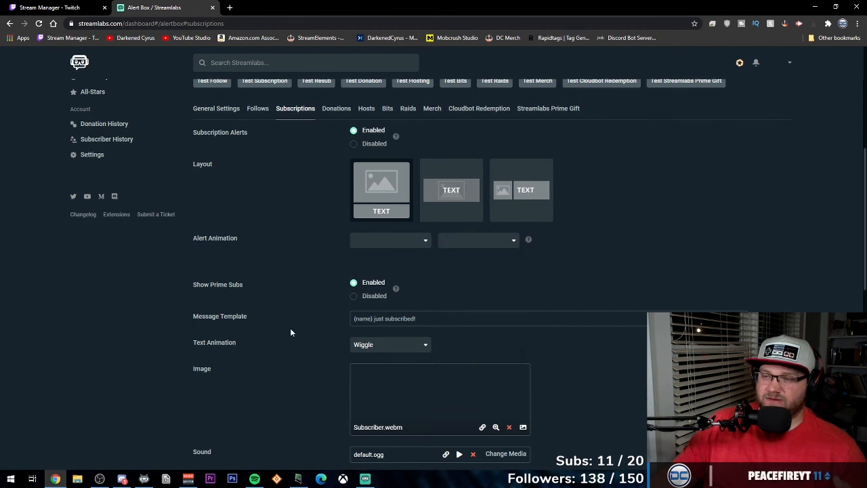
Step: Set the subscription message template to "{name} has joined the Darkness!" and save the alert settings
scroll(308, 341, down, 3)
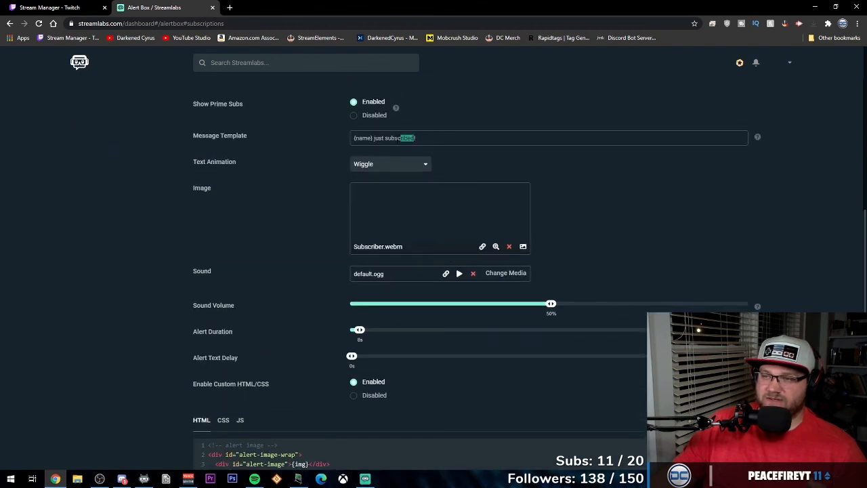
drag(401, 138, 385, 139)
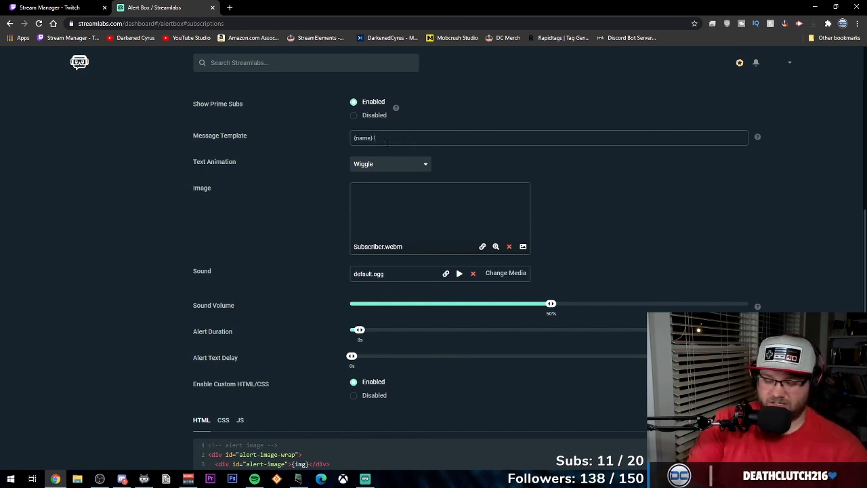
text(joined the D)
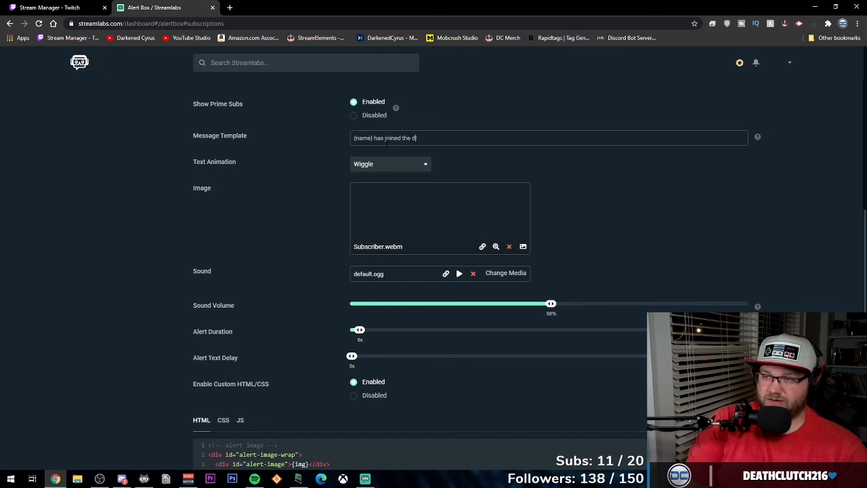
text(arkness!)
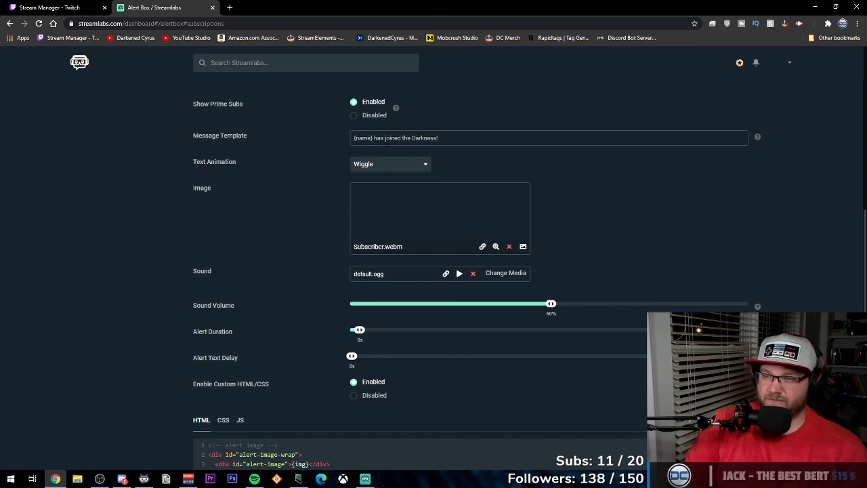
scroll(338, 248, down, 2)
scroll(339, 248, up, 2)
scroll(330, 254, up, 2)
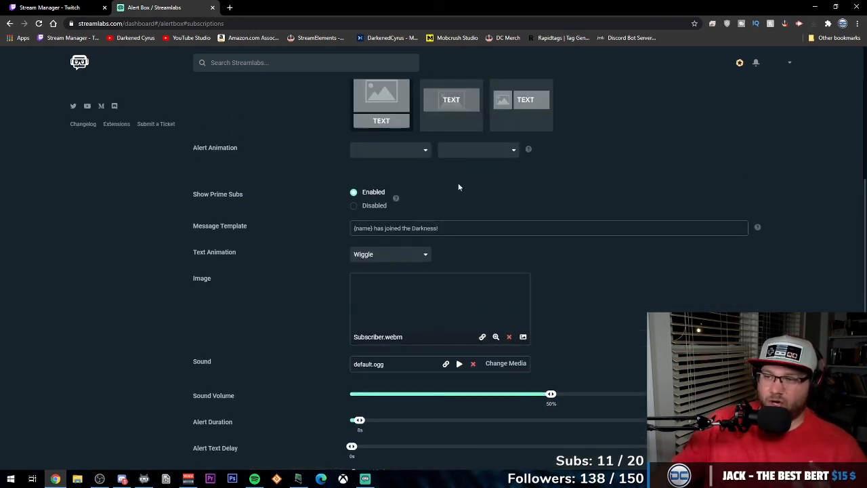
scroll(456, 229, down, 6)
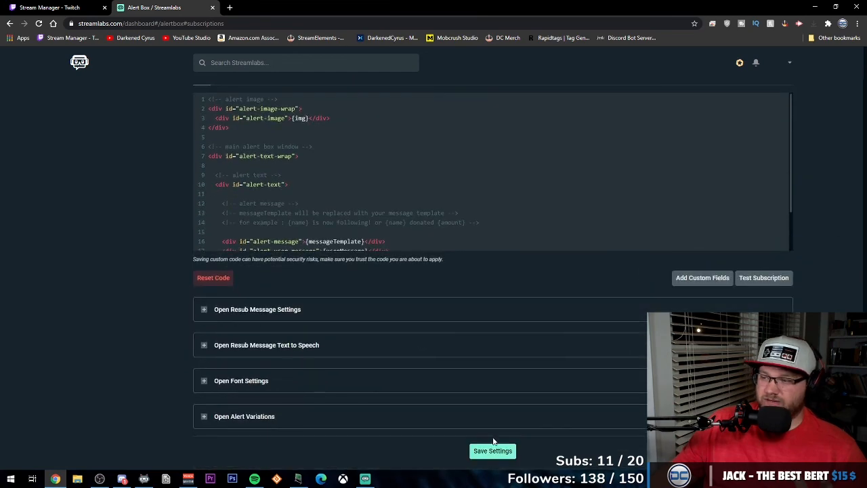
click(493, 449)
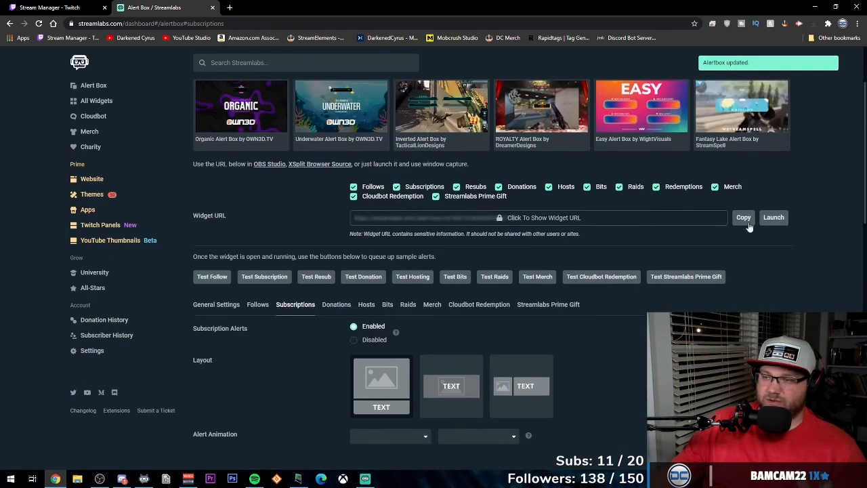
Step: Copy the Alert Box widget URL, and remove the existing Alert Box source in Streamlabs OBS
click(744, 219)
click(367, 479)
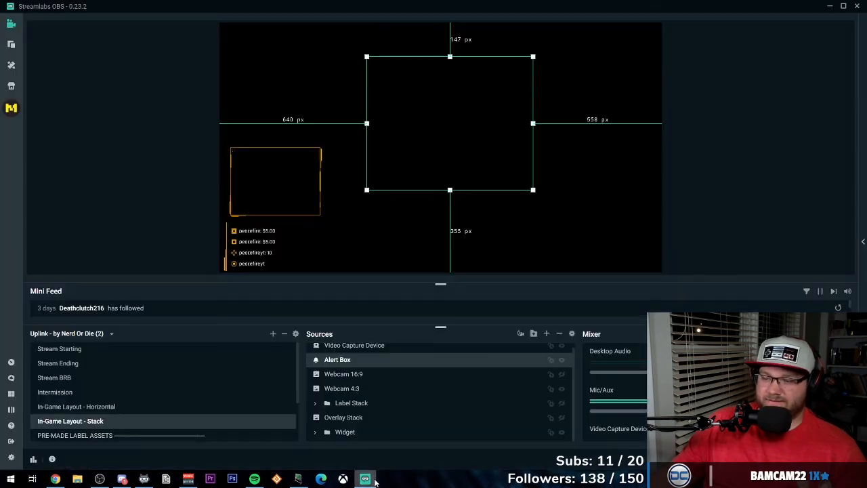
click(558, 333)
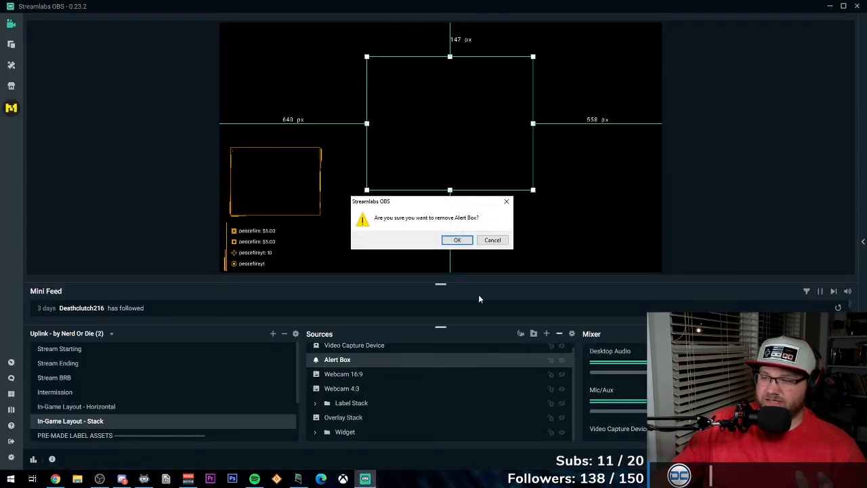
click(460, 240)
Step: Add a Browser Source named "Alerts" to the scene and set its URL to the copied Alert Box widget URL
click(547, 337)
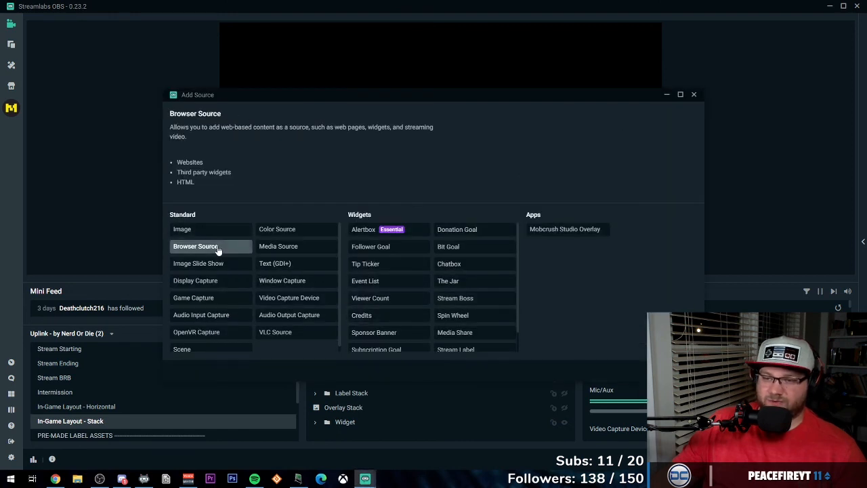
click(676, 370)
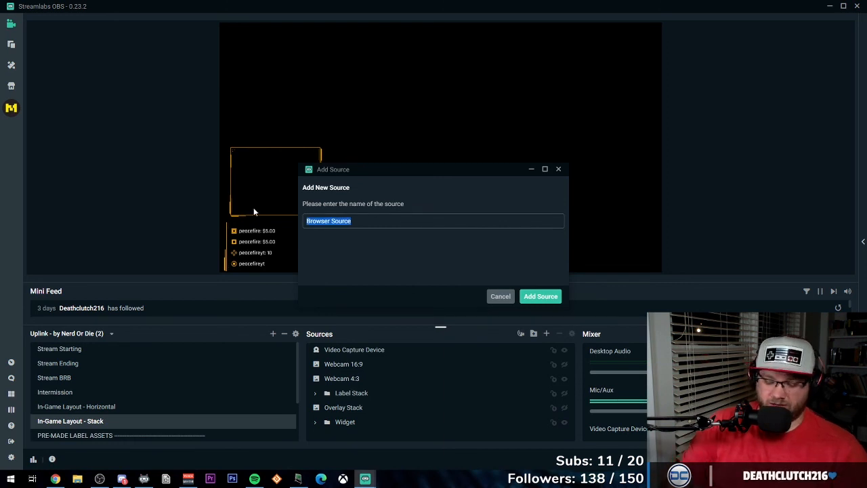
text(Alerts)
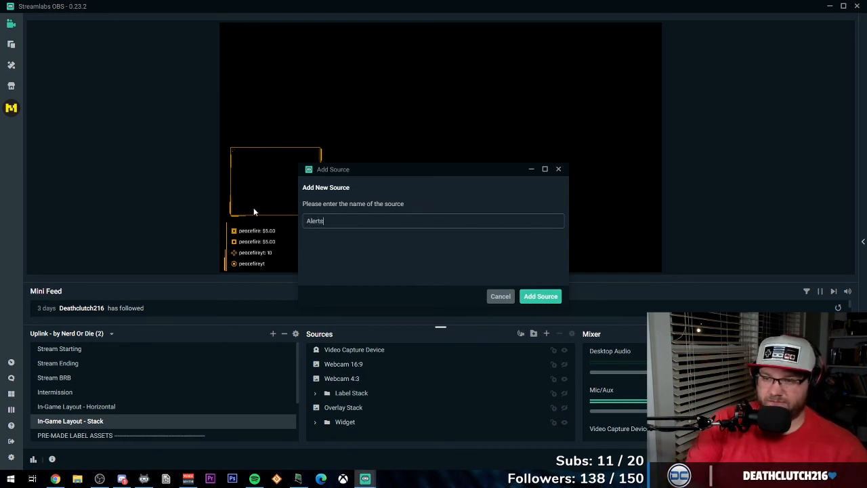
click(542, 297)
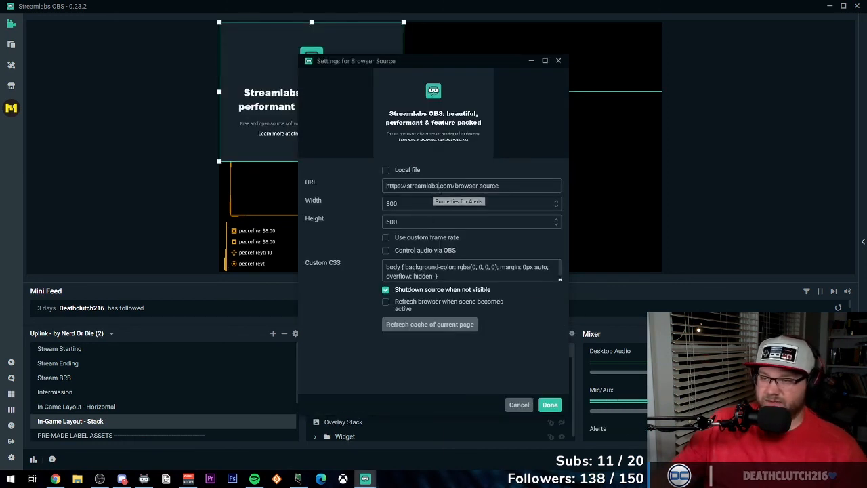
key(ctrl+v)
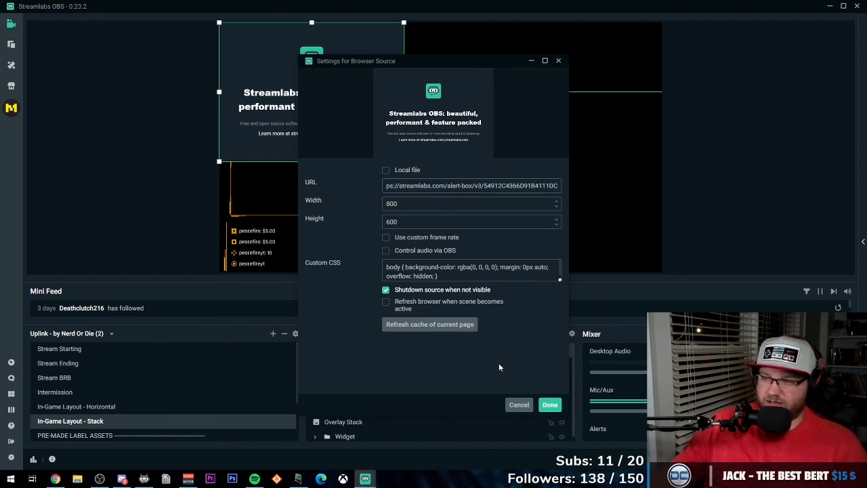
click(548, 406)
Step: Test the subscription alert and place the Alerts source about 583 px from the canvas's left edge and 275 px from its top
drag(366, 119, 494, 170)
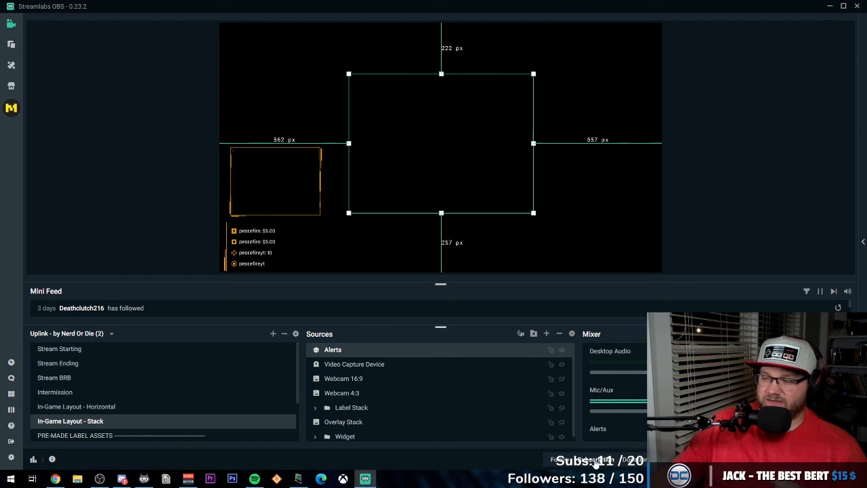
click(596, 462)
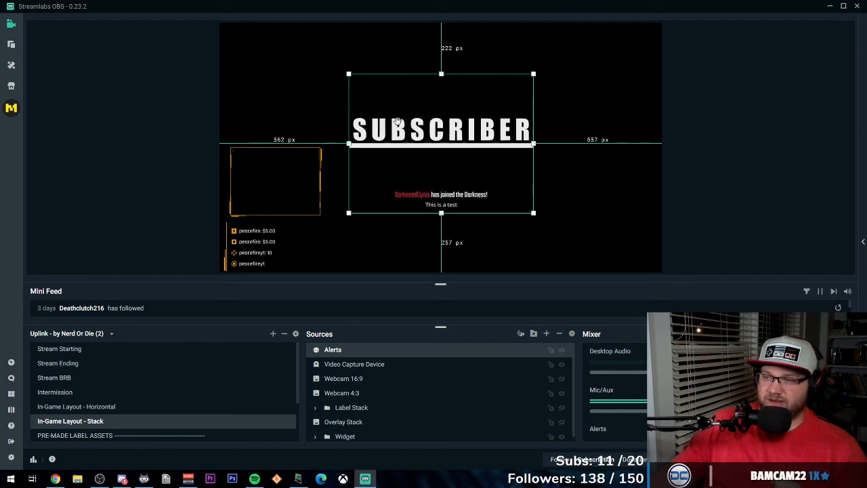
mouse_move(438, 136)
mouse_down()
mouse_move(462, 149)
mouse_move(441, 151)
mouse_up()
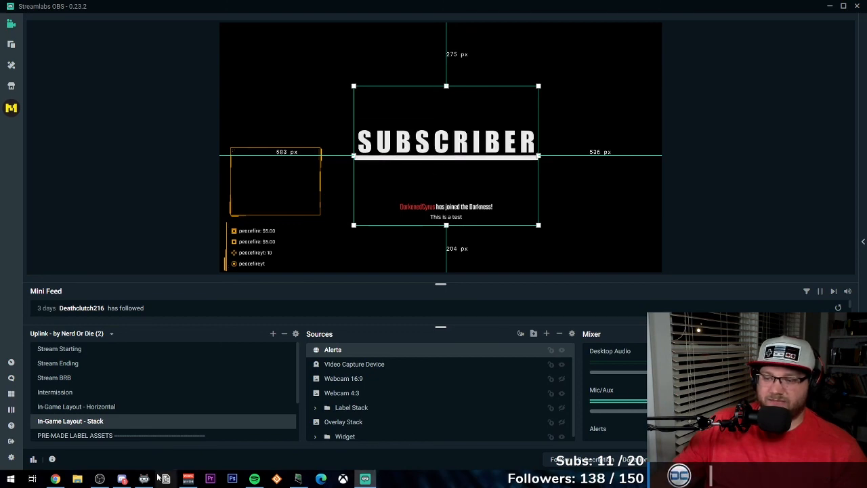
Step: Switch to the Alert Box page in Chrome, set the subscription alert duration to 6 seconds, and save the settings
click(55, 478)
scroll(343, 319, down, 3)
scroll(300, 386, down, 2)
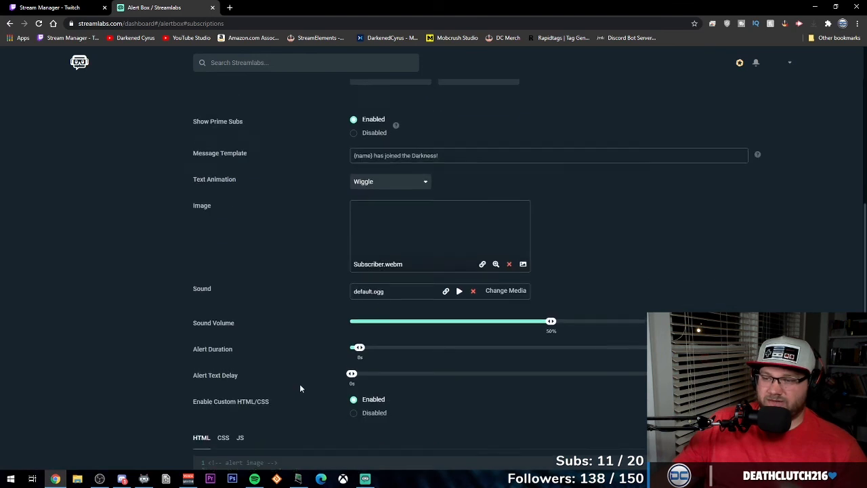
scroll(300, 386, up, 1)
scroll(303, 374, down, 1)
scroll(305, 373, down, 1)
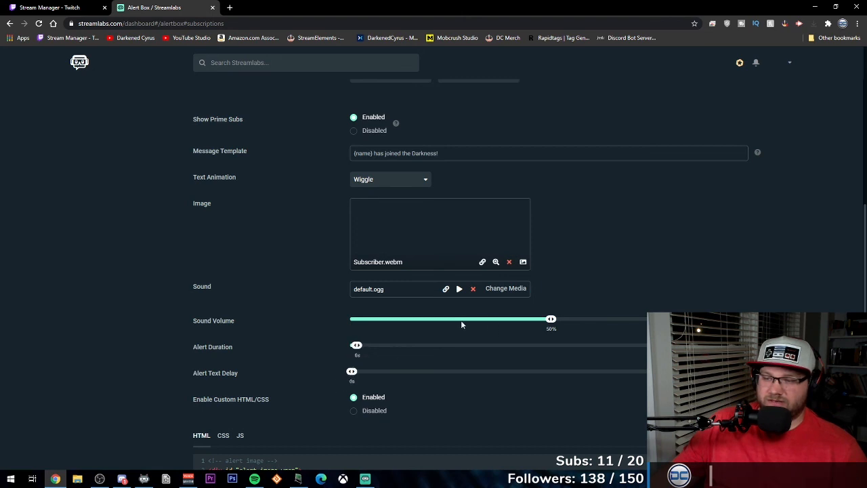
scroll(311, 328, up, 3)
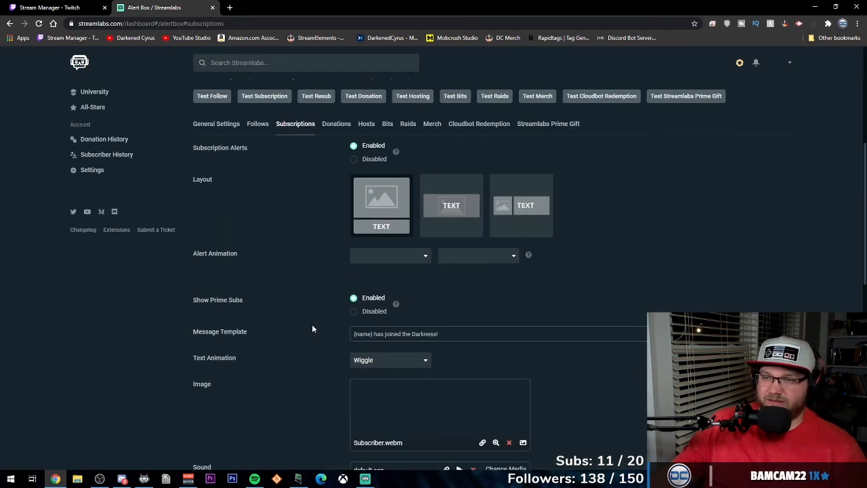
scroll(630, 327, down, 10)
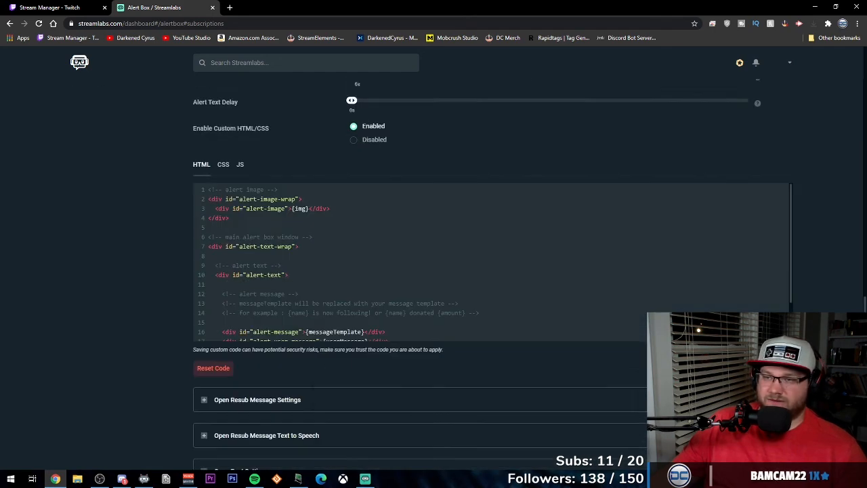
click(494, 453)
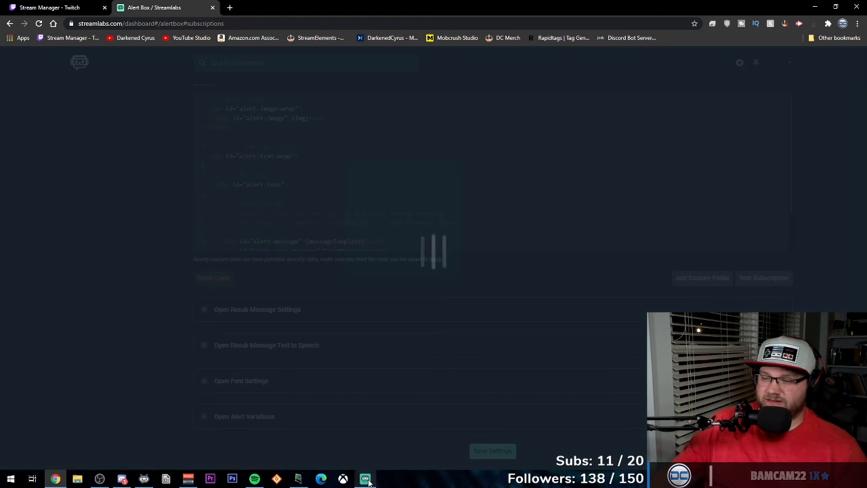
click(57, 480)
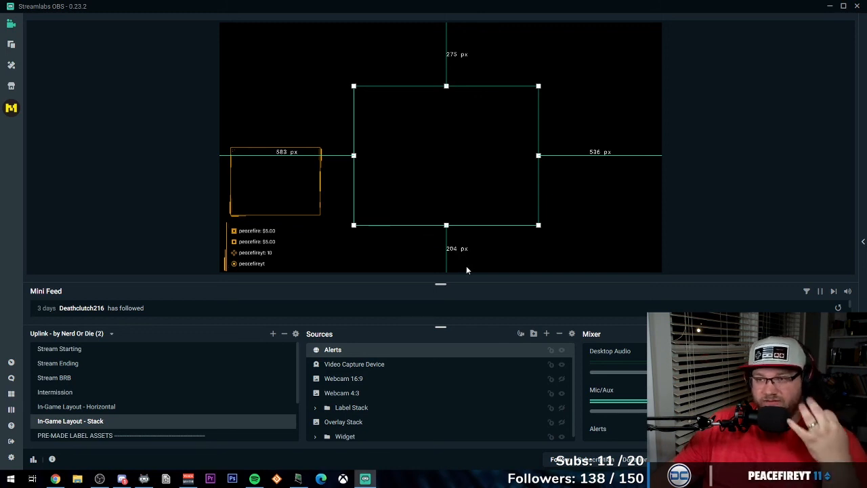
Step: Add a Window Capture source in Streamlabs OBS that captures the [obs64.exe] OBS 25.0.8 window
click(547, 334)
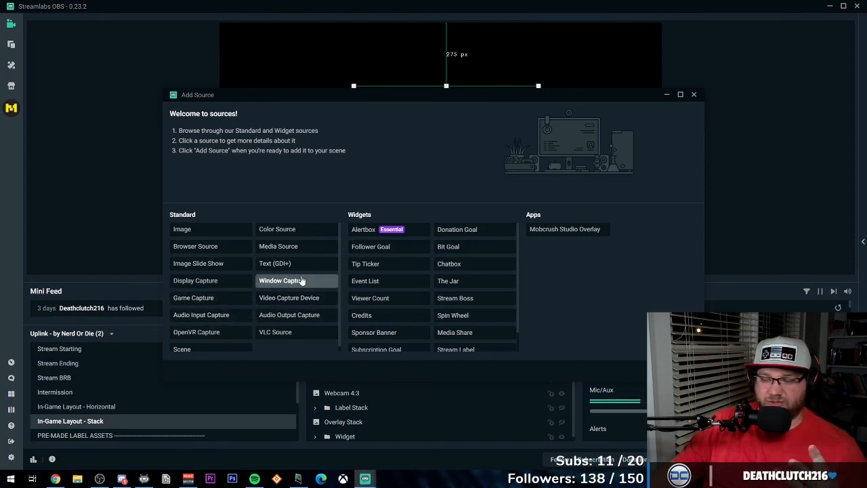
click(300, 285)
click(669, 370)
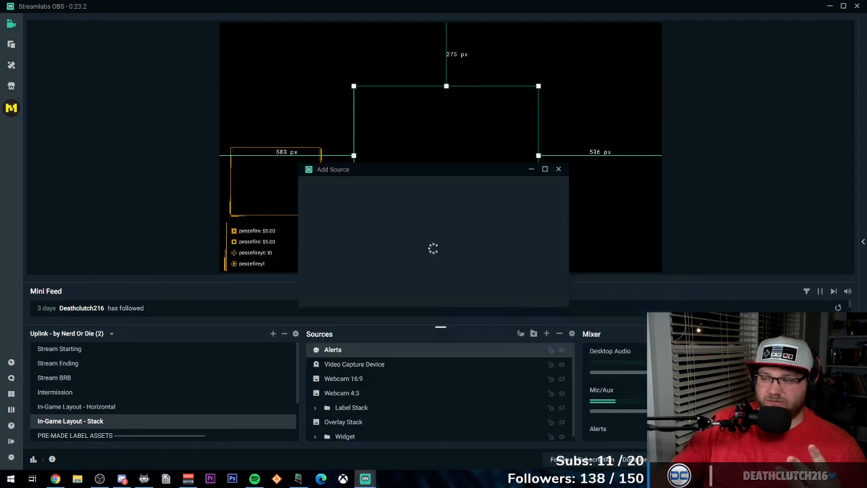
click(535, 302)
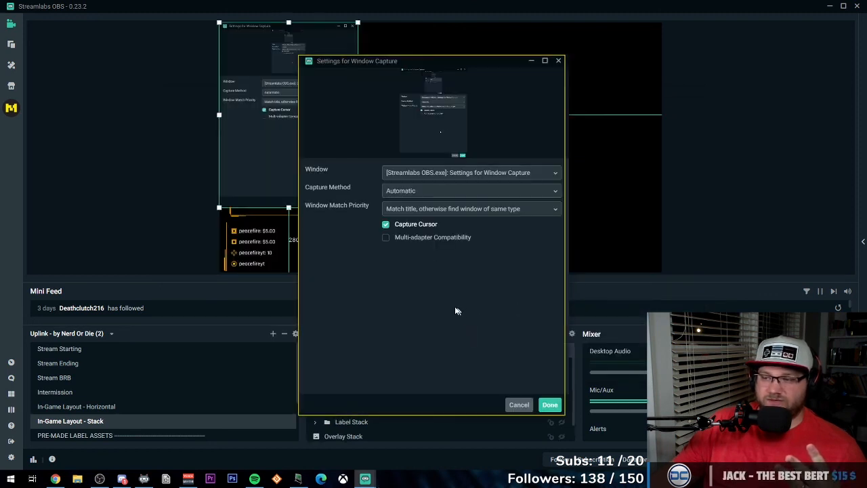
click(447, 172)
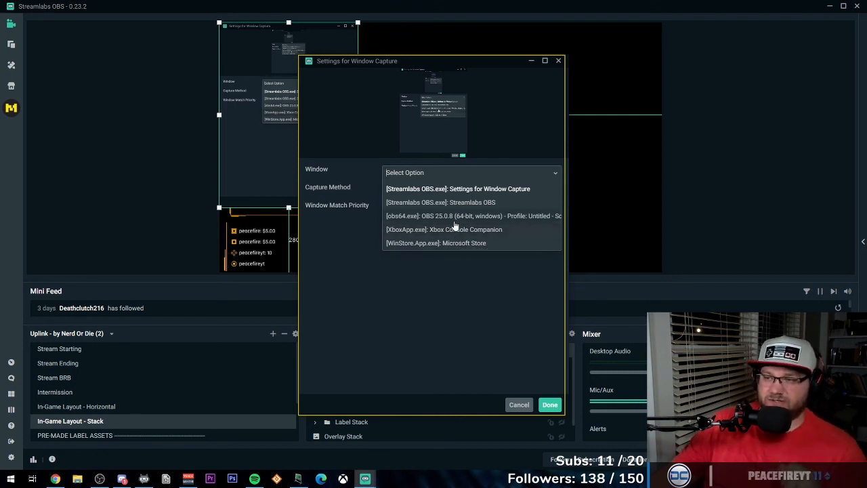
click(453, 218)
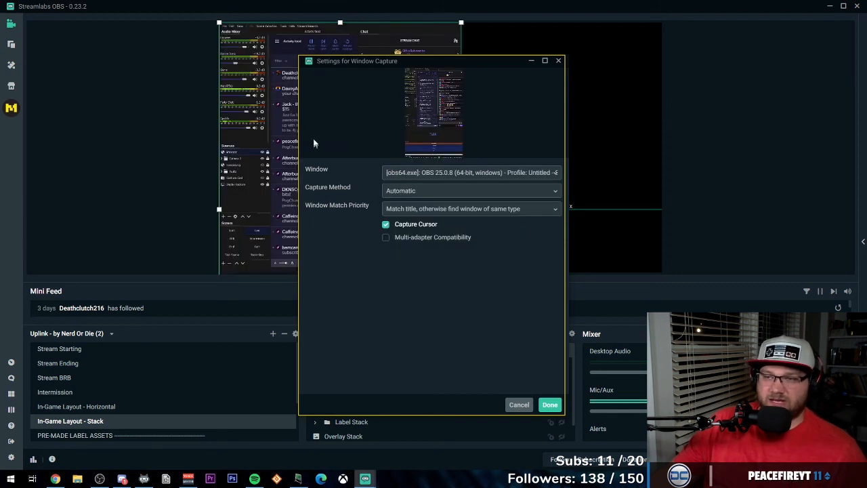
click(549, 405)
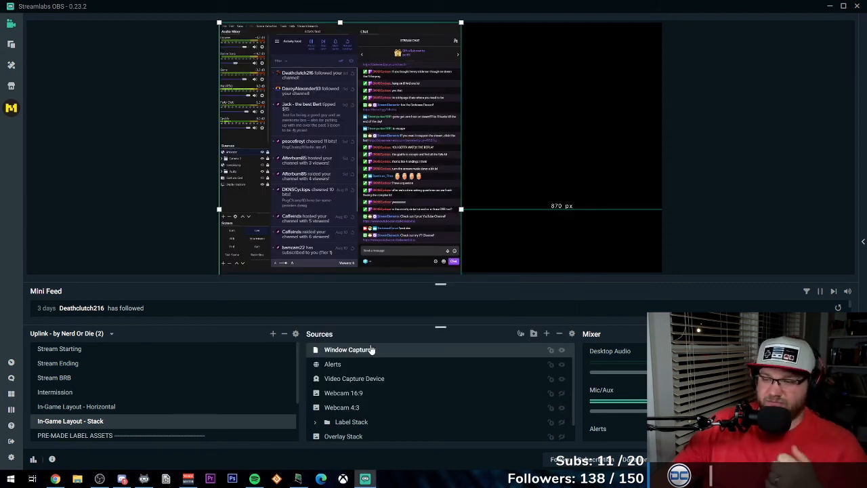
Step: Arrange the Window Capture source beneath the overlay sources near the canvas centre, and remove it from the scene
scroll(371, 414, down, 1)
drag(381, 391, 391, 444)
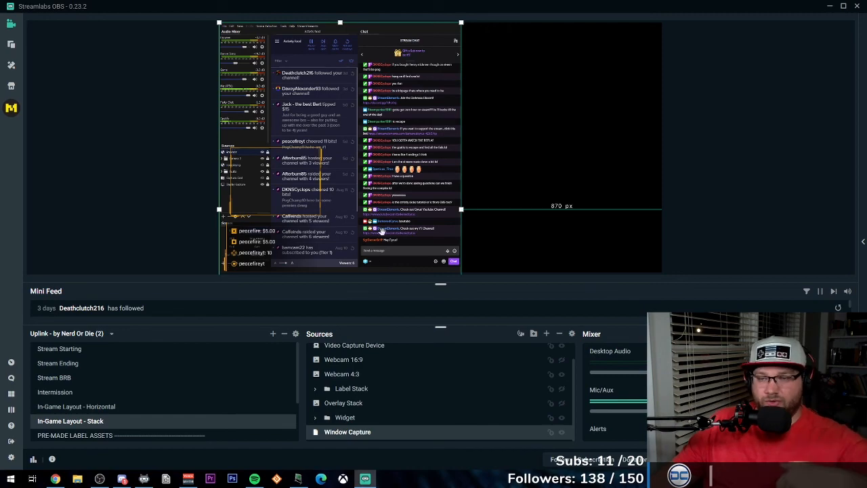
drag(393, 155, 474, 154)
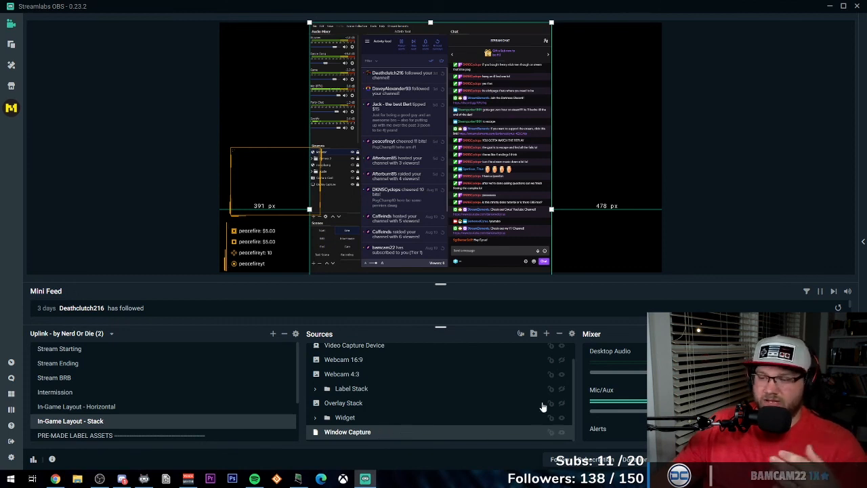
click(559, 334)
click(456, 240)
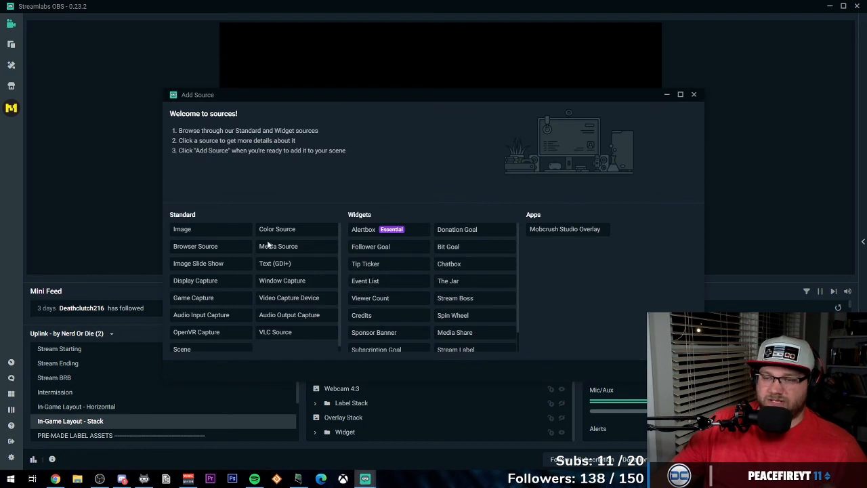
Step: Add a Game Capture source to the In-Game Layout - Stack scene with its default name
click(211, 298)
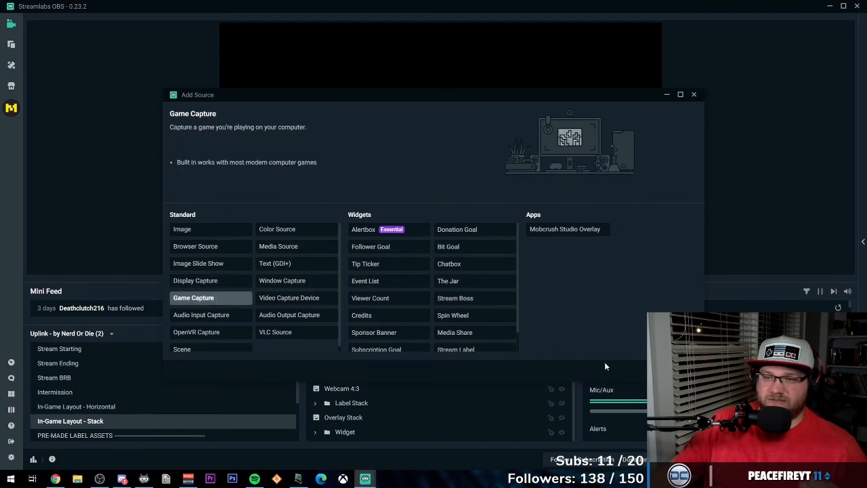
click(667, 372)
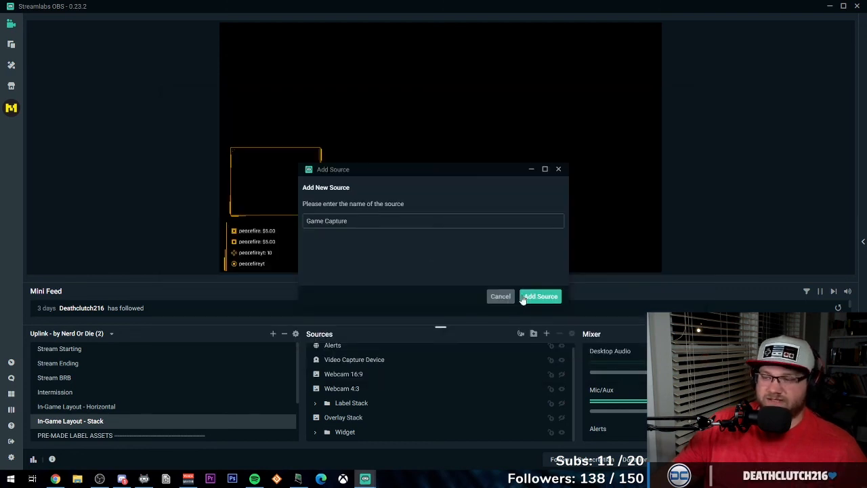
click(533, 296)
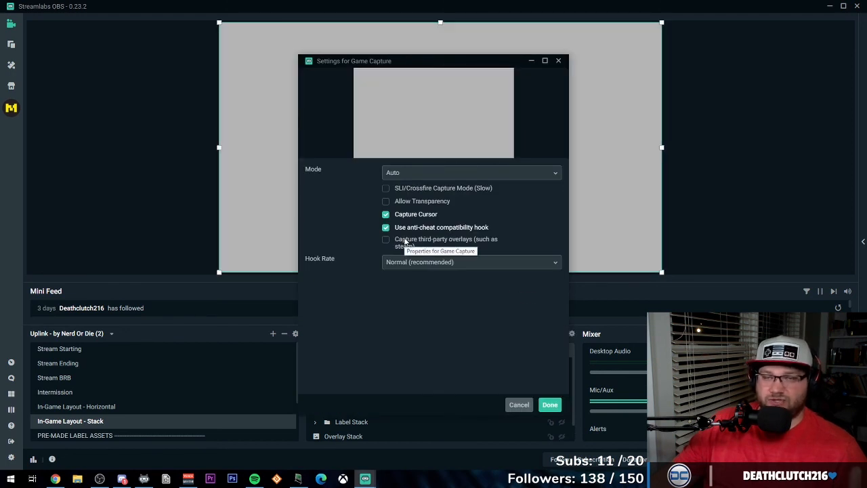
Step: Set the Game Capture mode to "Capture specific window" and choose the [Spotify.exe] window as its target
click(414, 174)
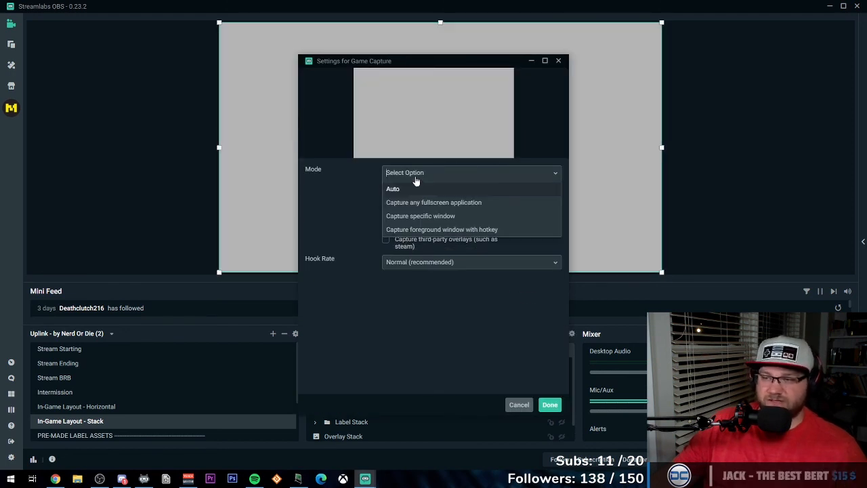
drag(399, 67, 616, 99)
click(620, 220)
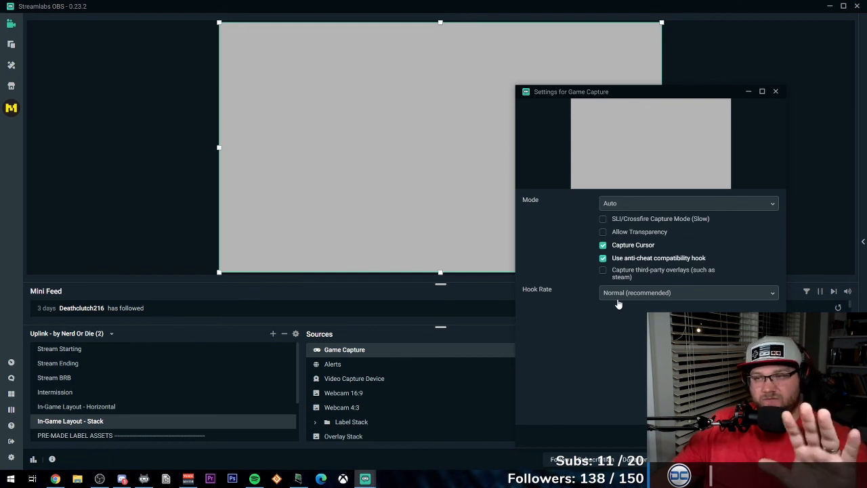
click(666, 205)
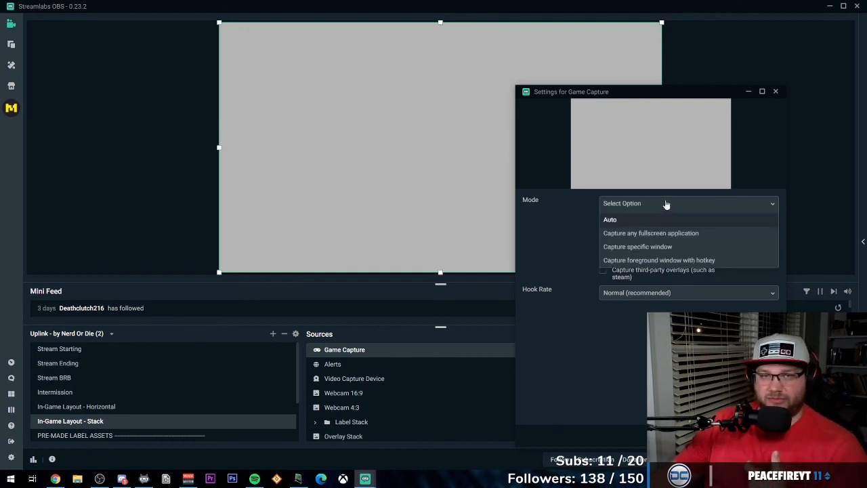
click(645, 247)
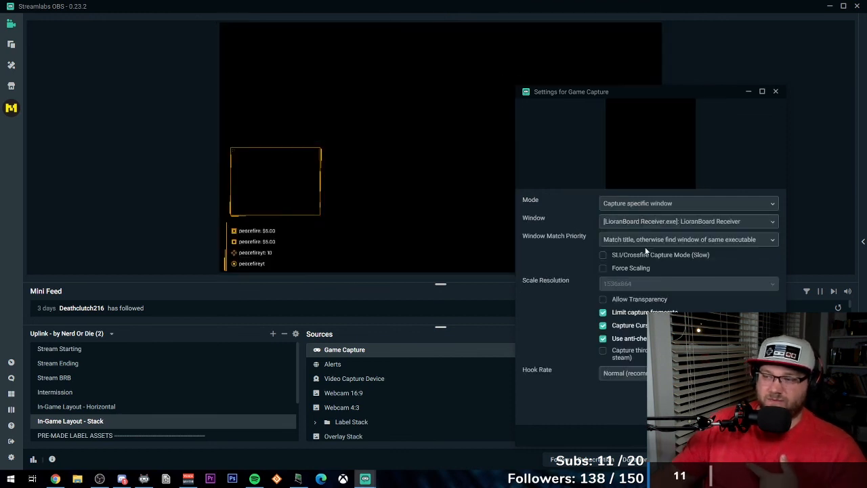
click(621, 227)
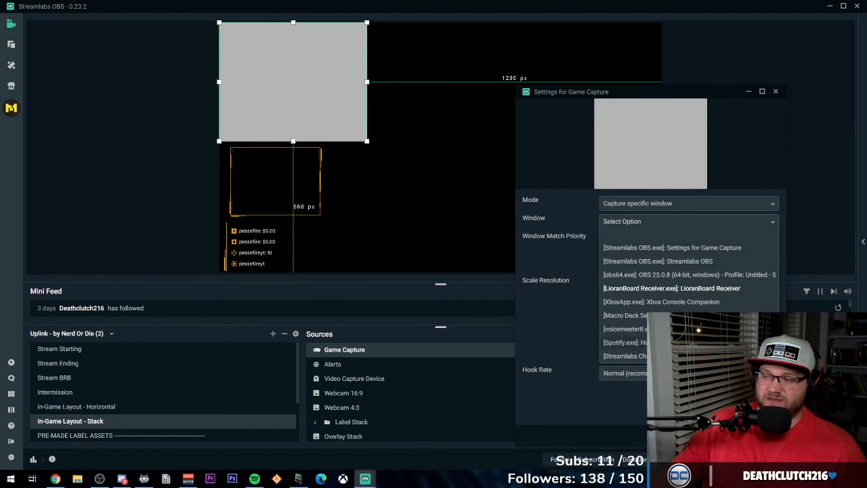
click(678, 342)
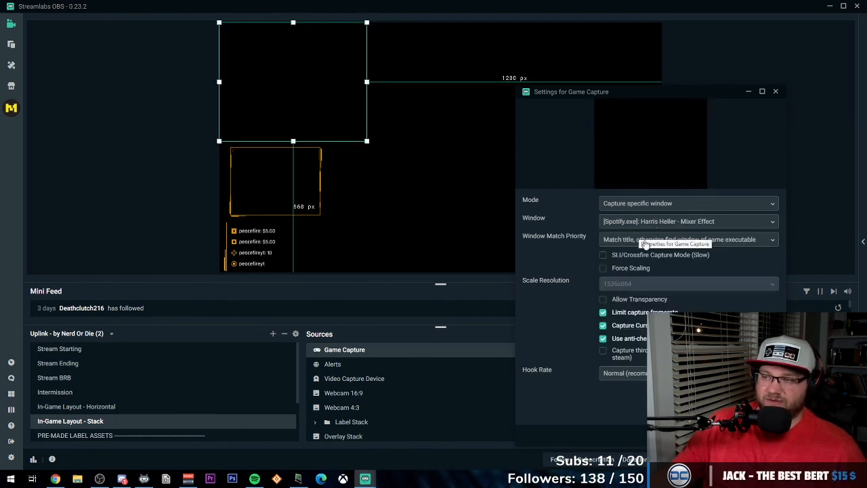
Step: Try enabling SLI/Crossfire Capture Mode and Force Scaling for the Game Capture, and turn both options back off
click(603, 255)
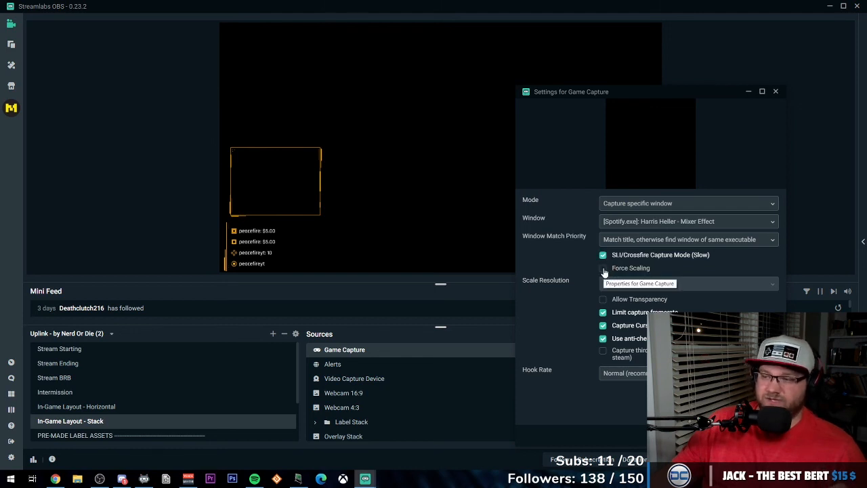
click(603, 269)
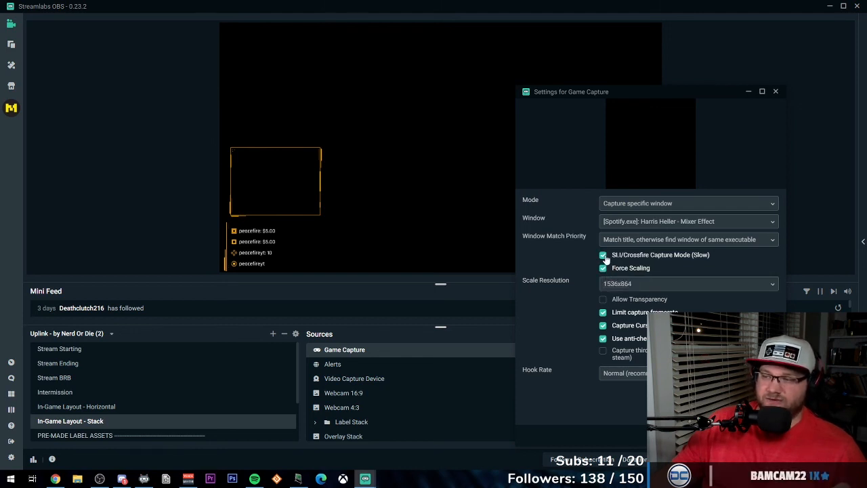
click(604, 256)
click(603, 269)
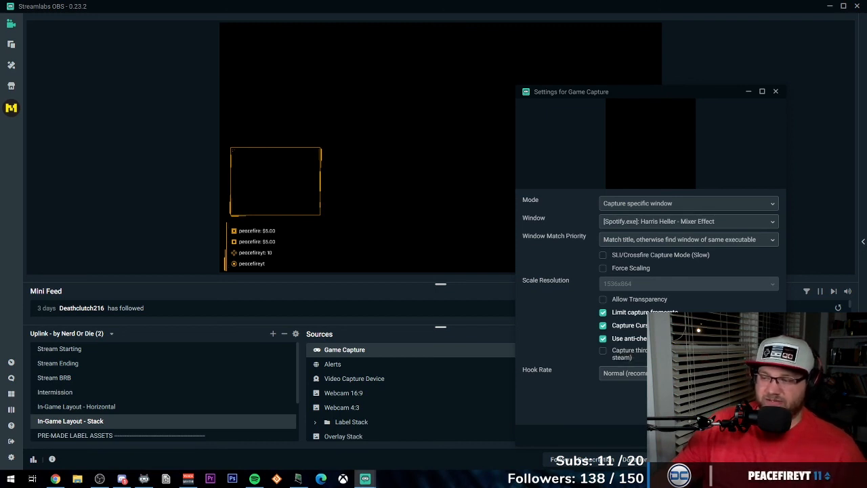
Step: Close the Game Capture settings and remove the Game Capture source from the In-Game Layout - Stack scene
click(763, 436)
click(560, 335)
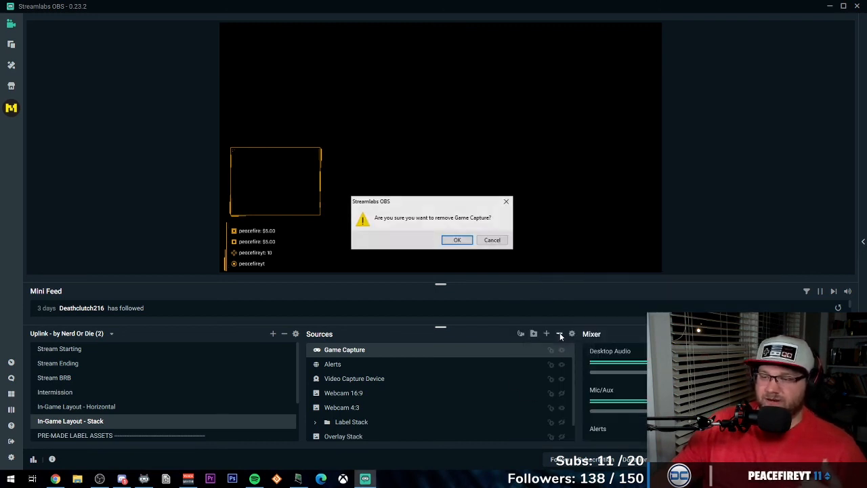
click(457, 243)
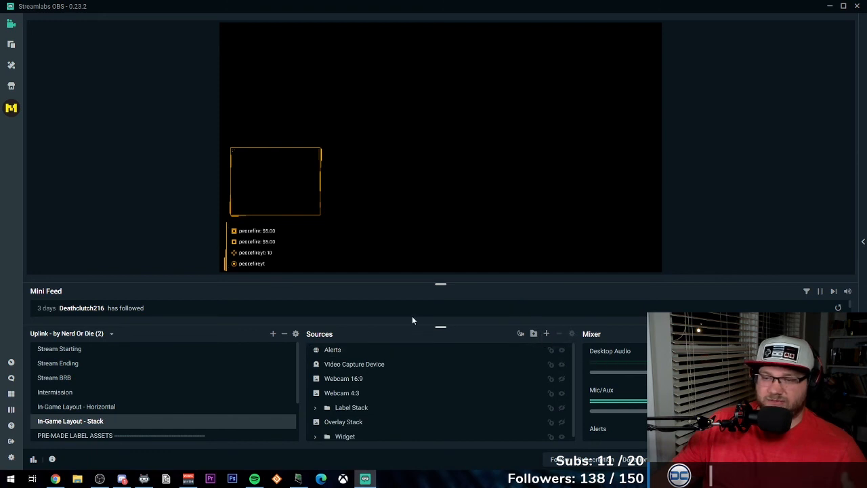
Step: Add a Display Capture source with its default name, capturing Display 1 with the cursor included
click(546, 334)
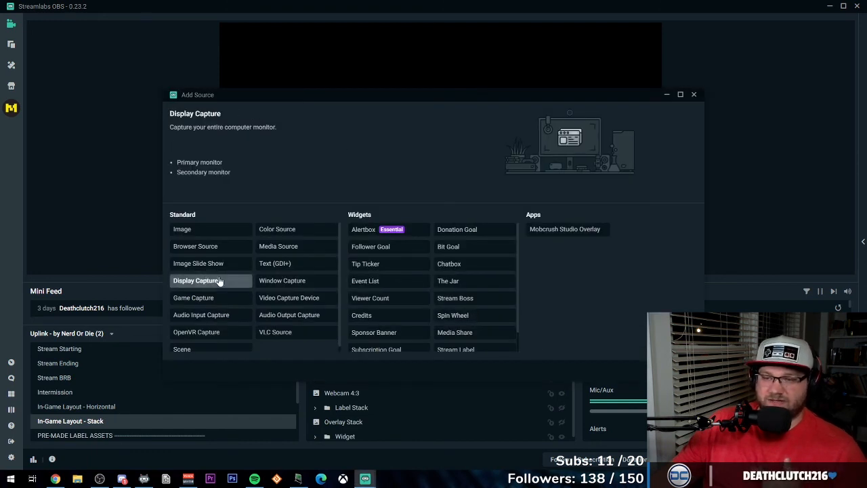
double_click(195, 281)
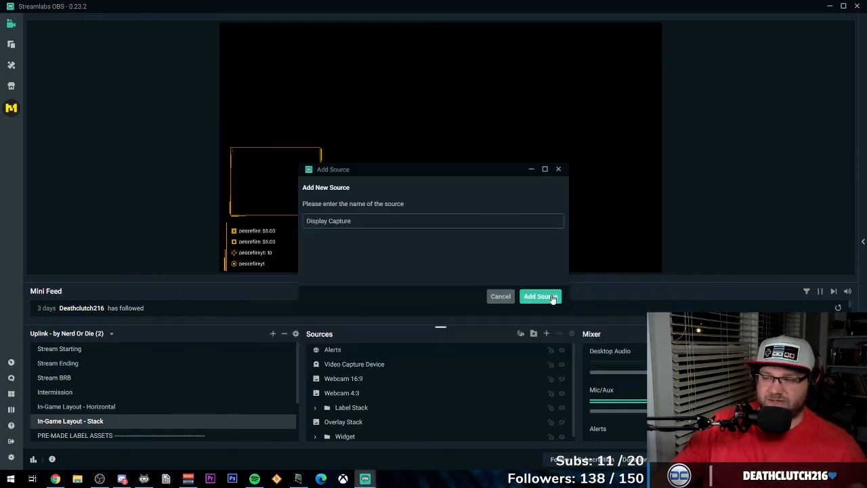
click(551, 298)
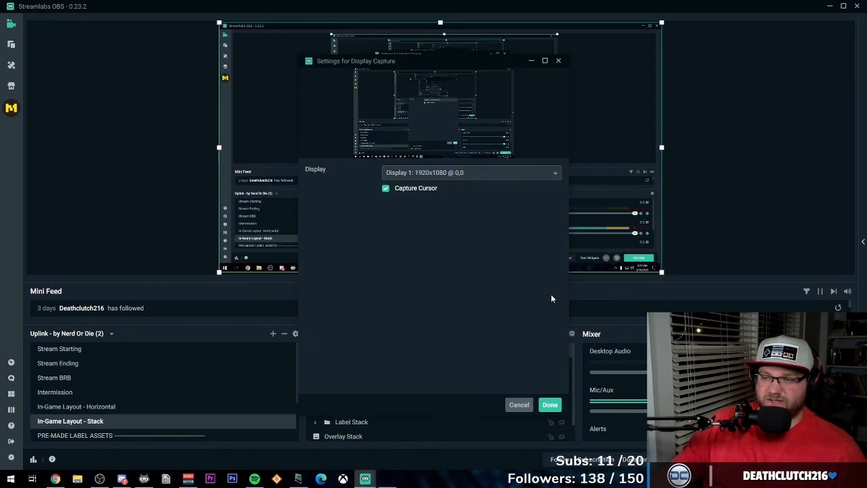
click(548, 408)
Step: Move the Widget folder above Overlay Stack and place the Display Capture source inside it, beneath the folder's own Overlay Stack
scroll(384, 397, down, 2)
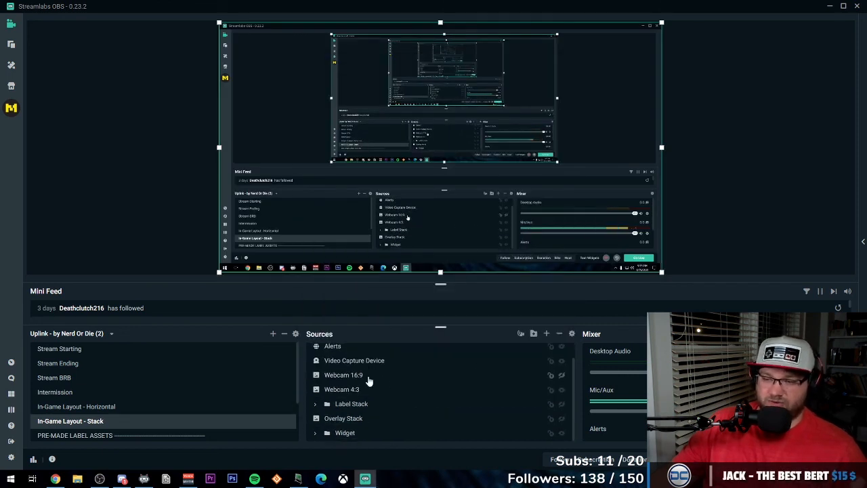
scroll(370, 381, up, 2)
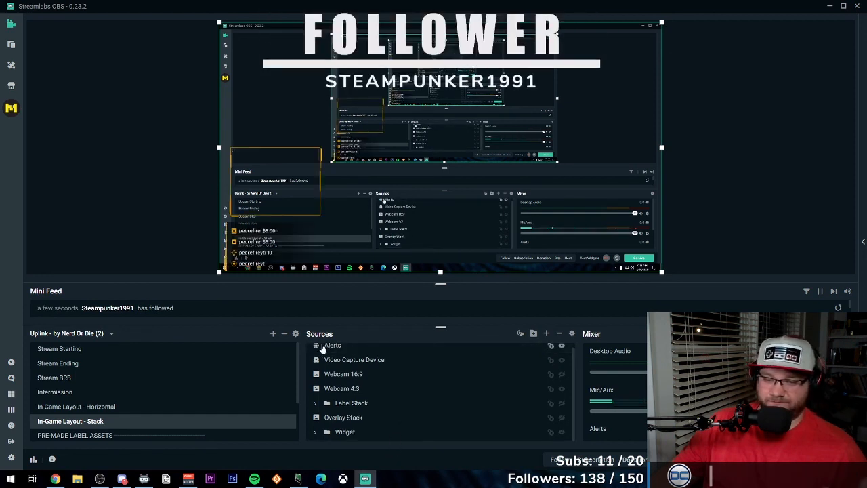
scroll(364, 383, up, 1)
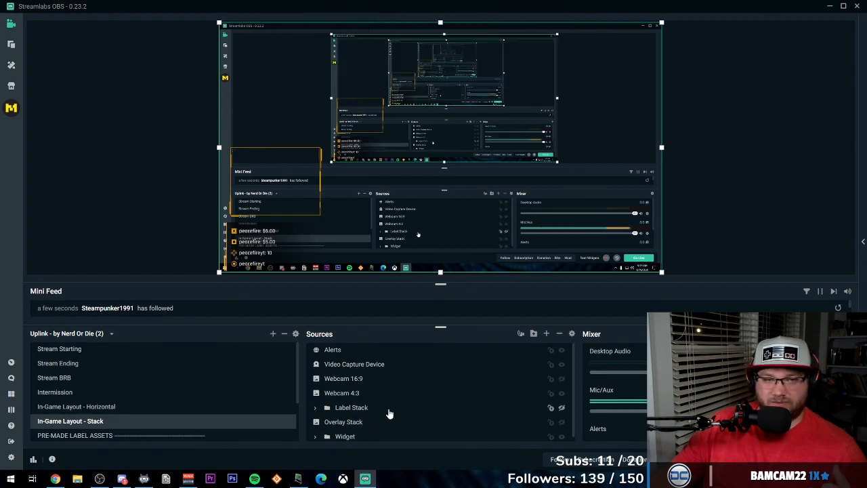
drag(353, 436, 363, 418)
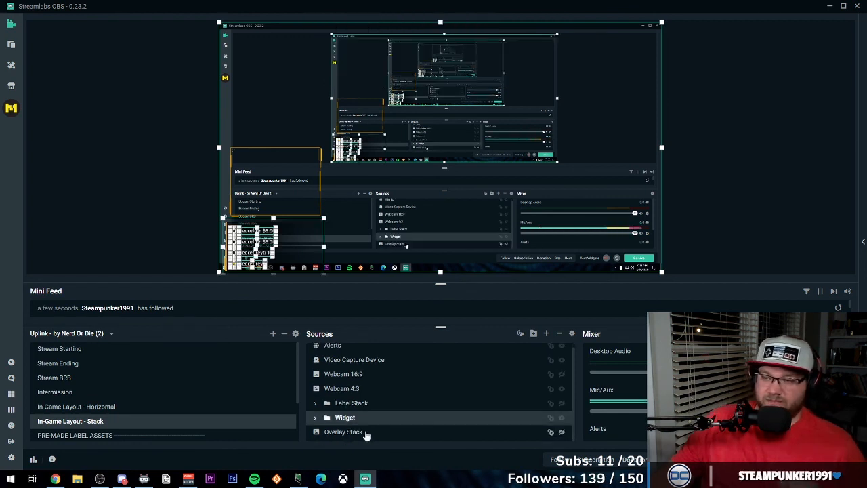
click(365, 435)
click(440, 142)
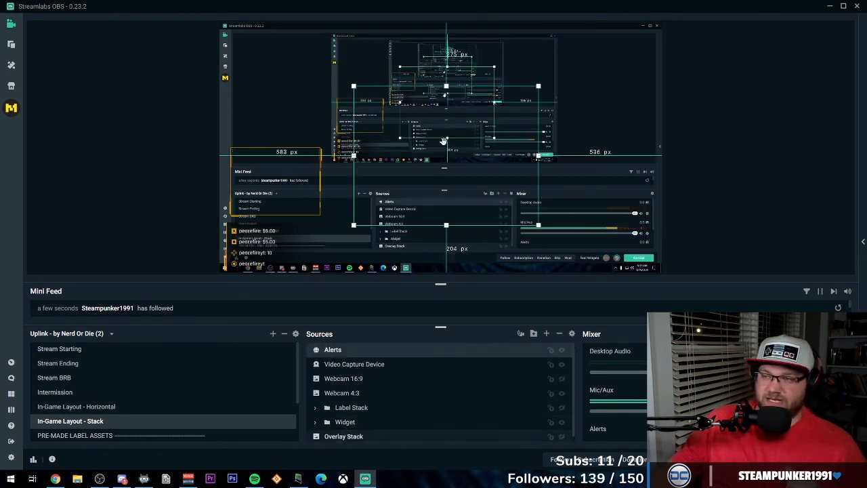
click(321, 85)
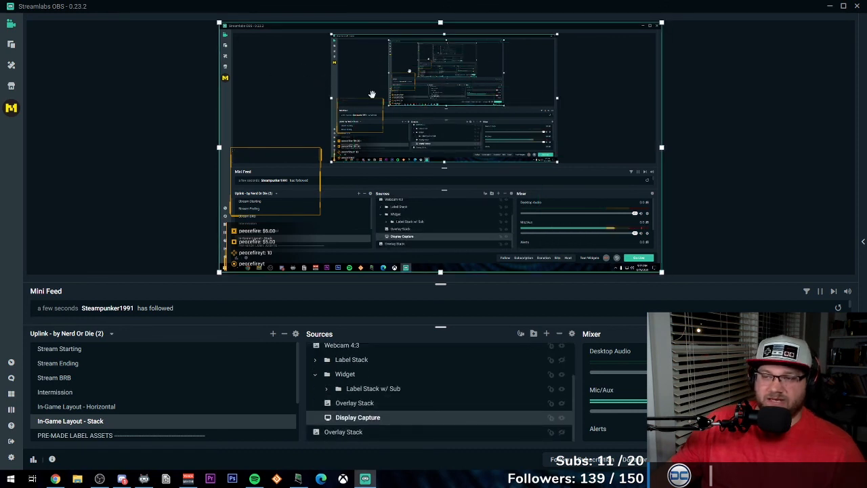
click(724, 144)
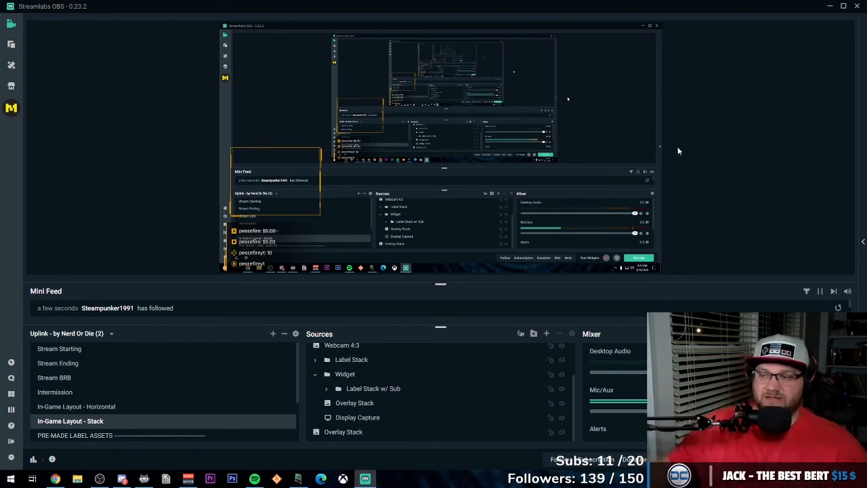
Step: Trigger a test subscription alert and move the Alerts source to the upper-right edge of the canvas
click(603, 468)
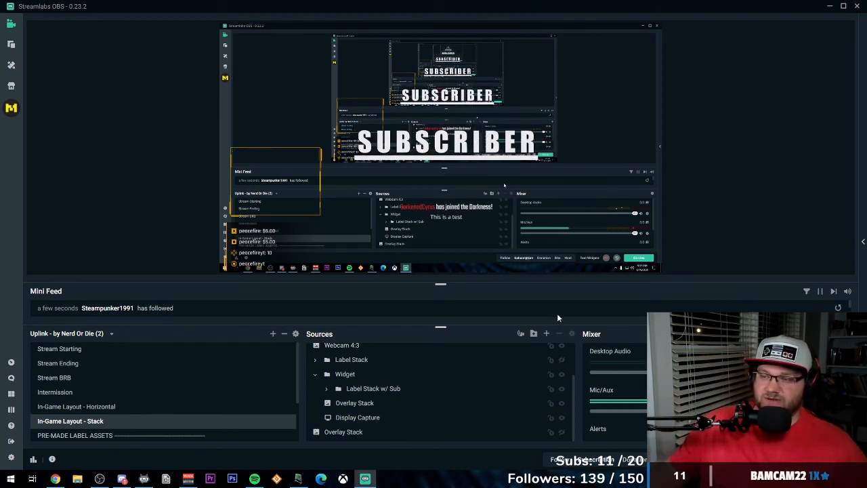
drag(470, 153, 659, 136)
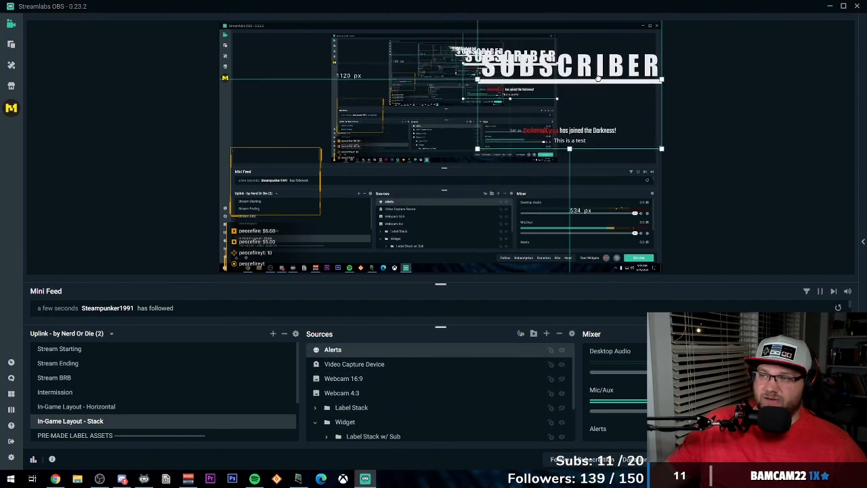
click(685, 195)
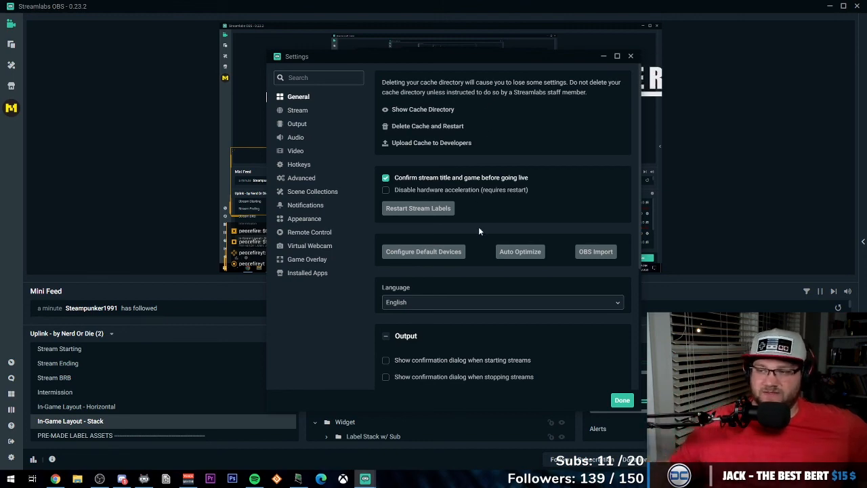
Step: Review the output and source alignment snapping options in the General settings
drag(446, 54, 423, 19)
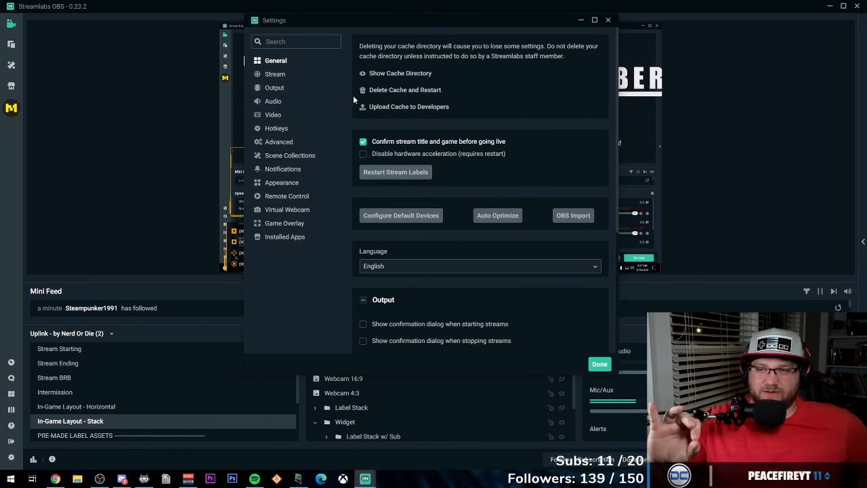
scroll(380, 190, down, 3)
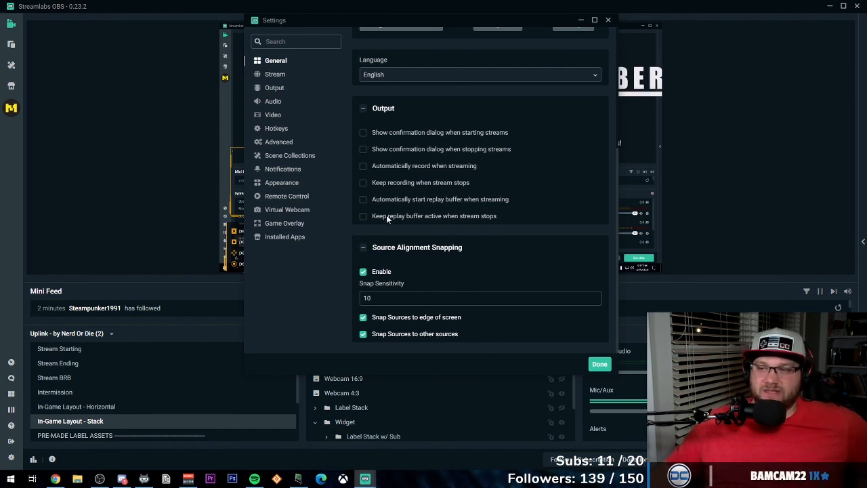
scroll(386, 215, up, 3)
Step: Switch the stream settings to custom ingest, try Custom Streaming Server as the stream type, and return to Streaming Services
click(283, 76)
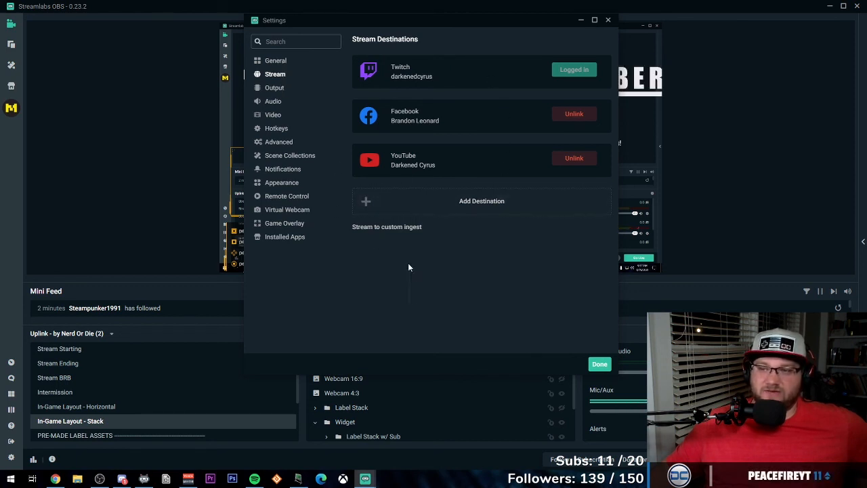
click(385, 230)
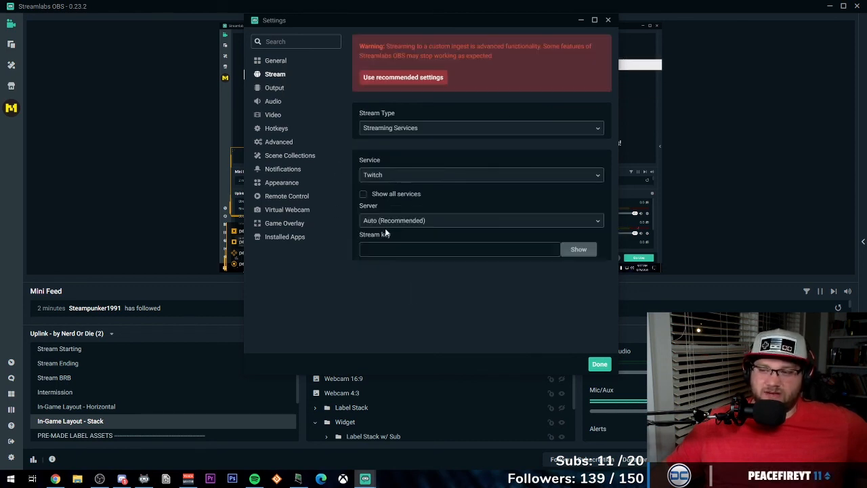
click(411, 131)
click(409, 157)
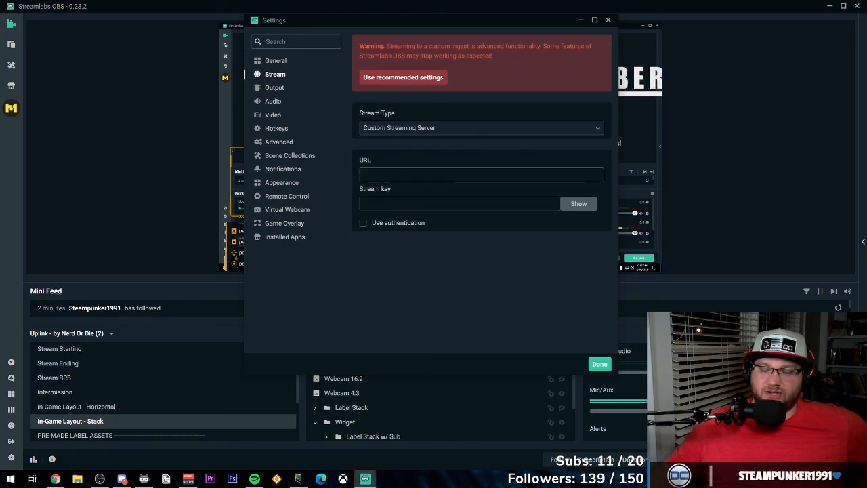
click(414, 132)
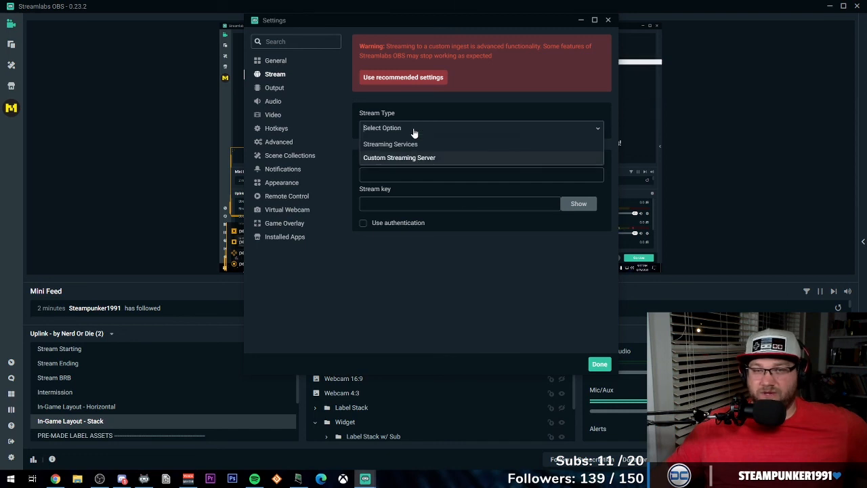
click(409, 144)
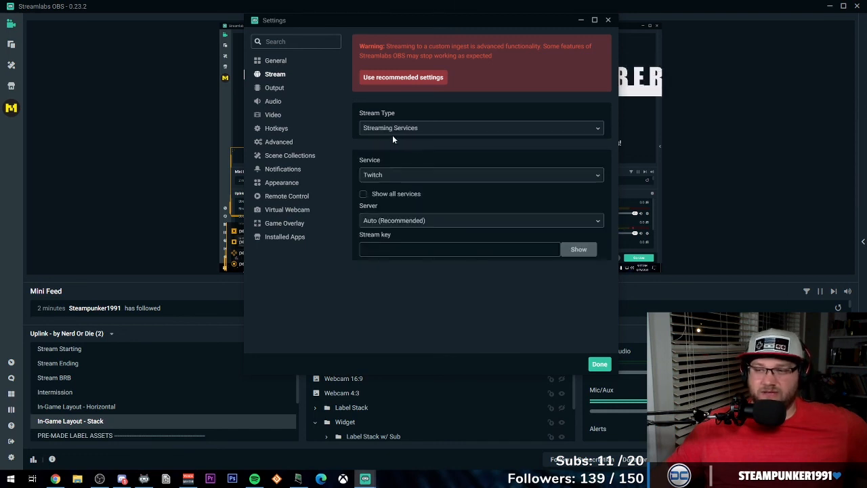
Step: Look through the available streaming services, keep Twitch, and restore the recommended stream settings
click(409, 174)
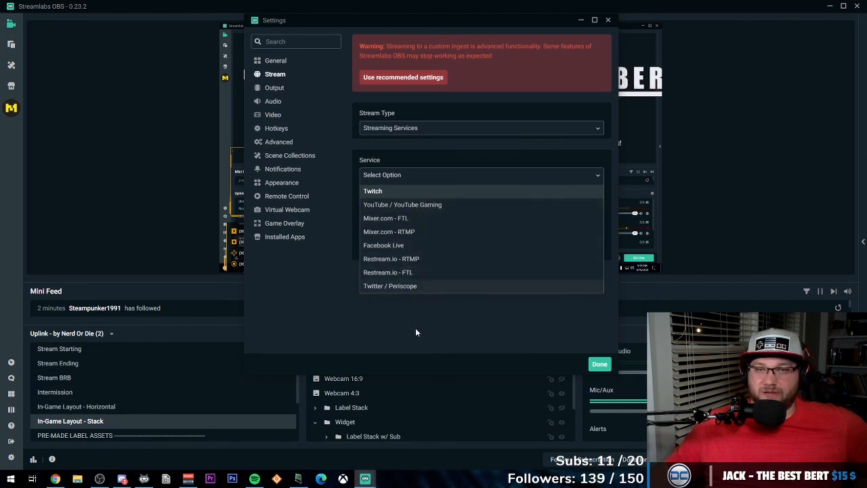
click(442, 191)
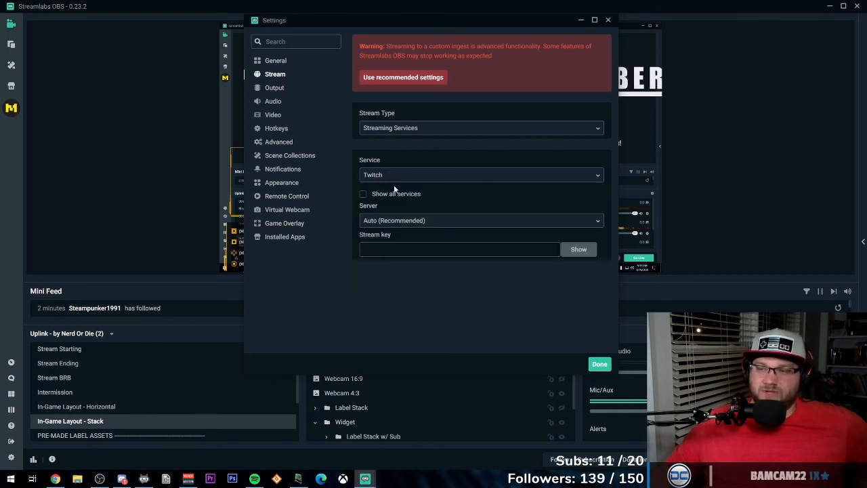
click(403, 76)
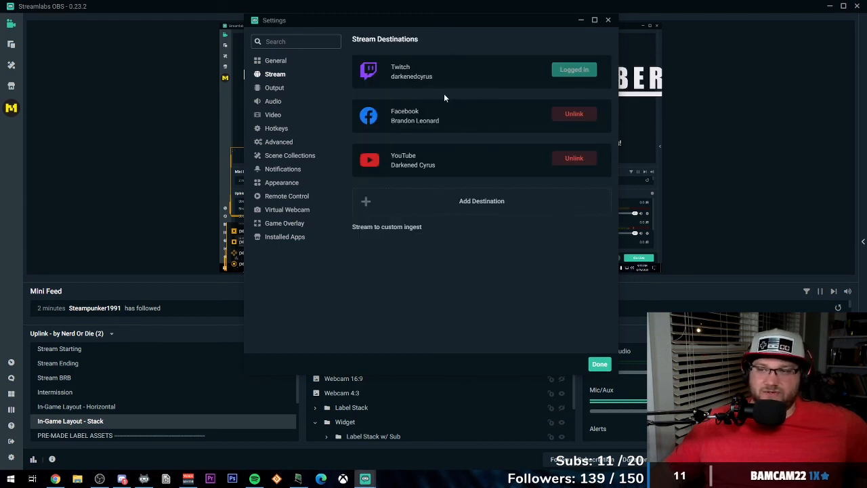
Step: Try the Simple output mode in the Output settings and set the mode back to Advanced
click(286, 89)
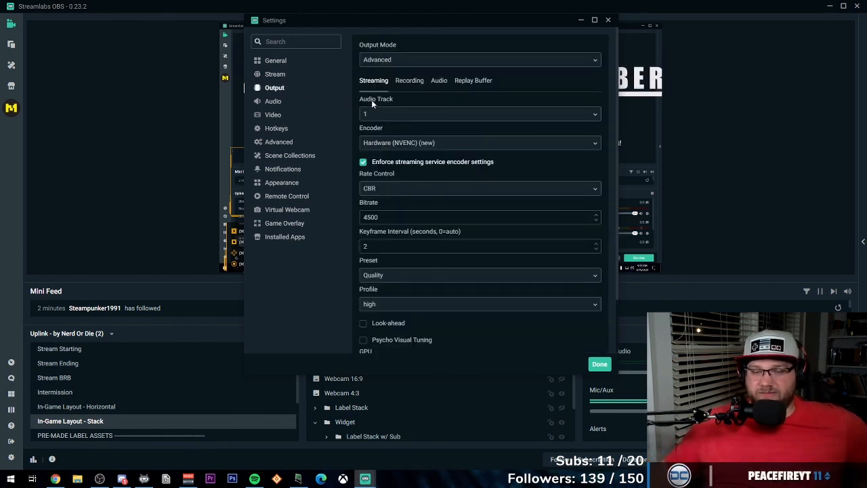
click(406, 61)
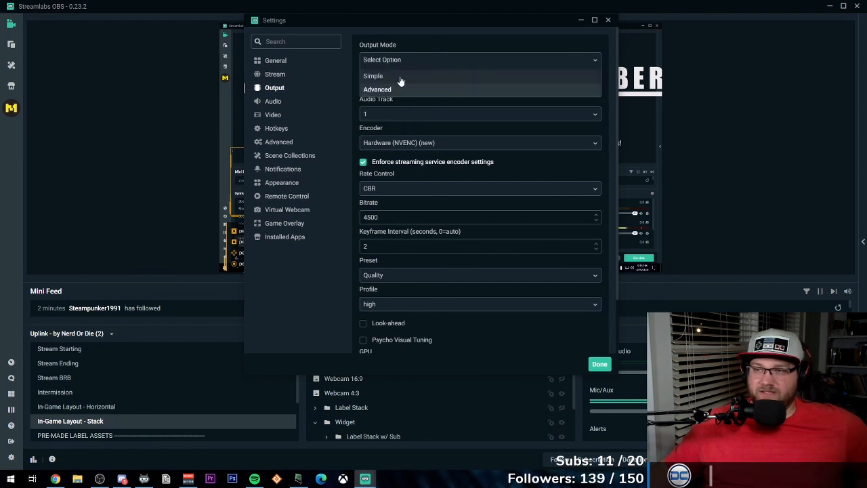
click(400, 77)
click(408, 60)
click(402, 89)
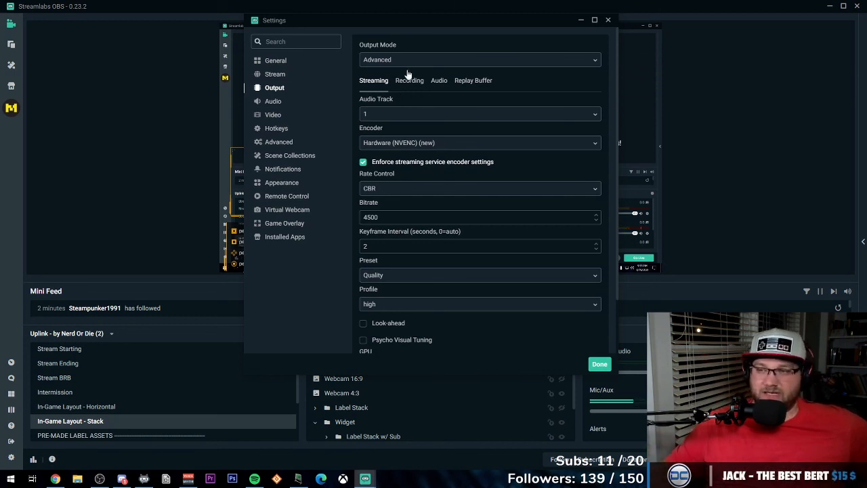
click(414, 59)
click(410, 88)
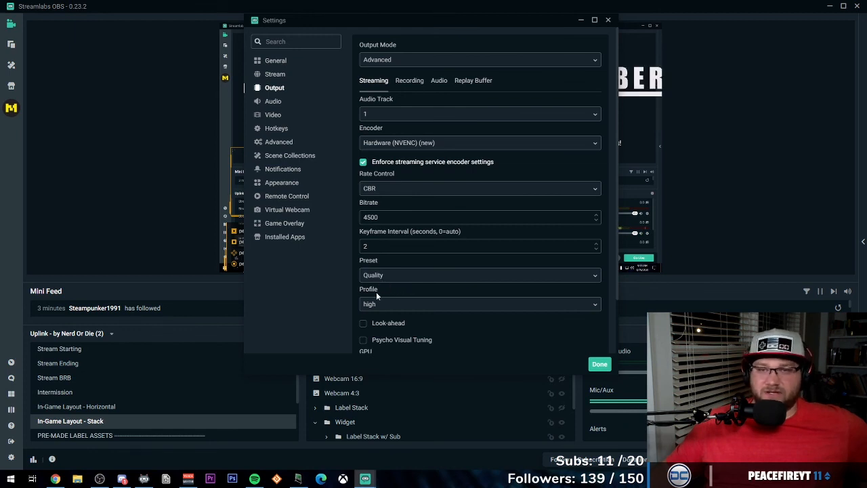
Step: Check the audio track choices for streaming and keep track 1
click(402, 117)
click(383, 131)
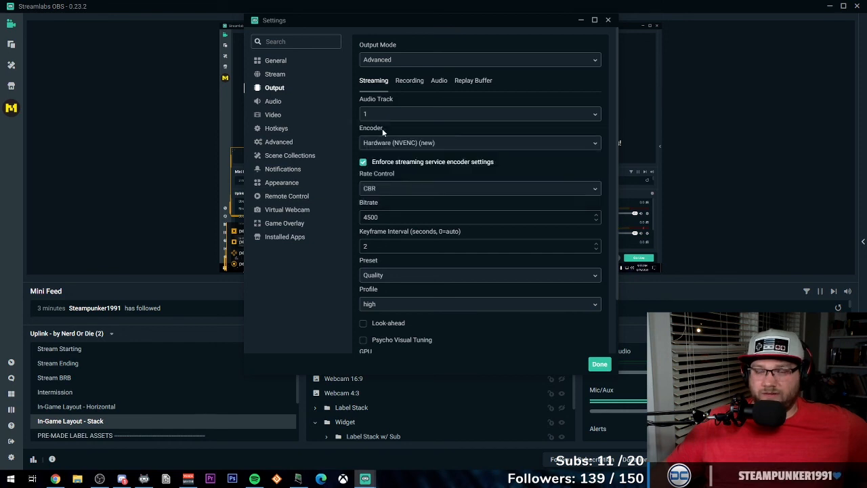
click(372, 114)
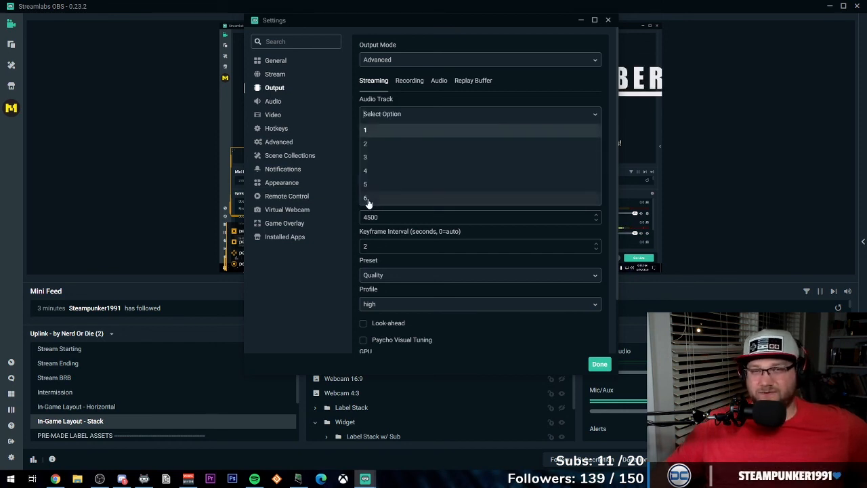
click(382, 130)
Step: Move the Settings window aside and open the mixer's advanced audio settings to examine each source's track assignments
drag(384, 19, 264, 69)
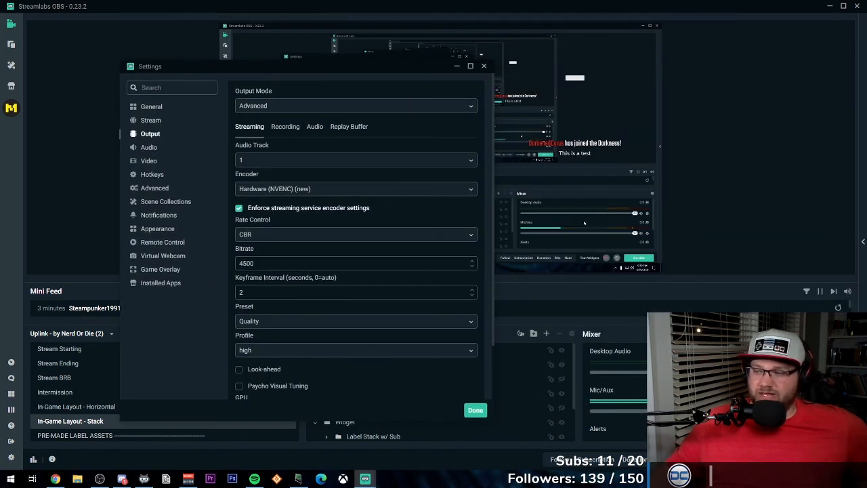
click(715, 382)
click(848, 334)
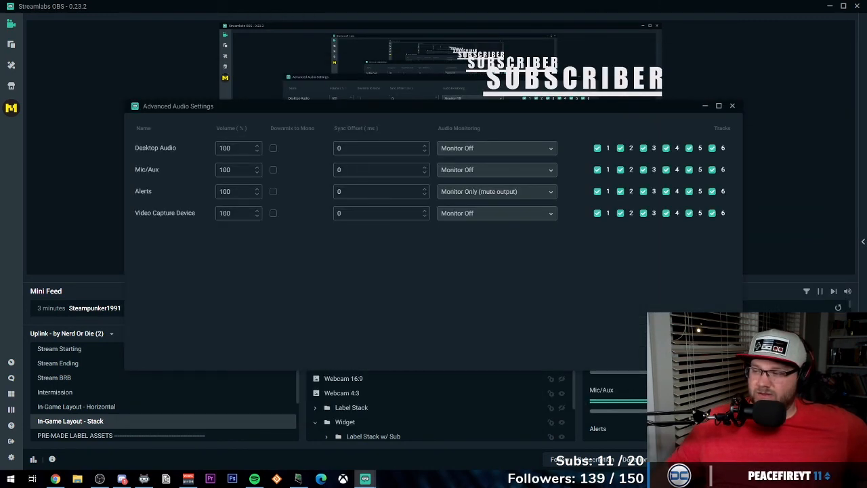
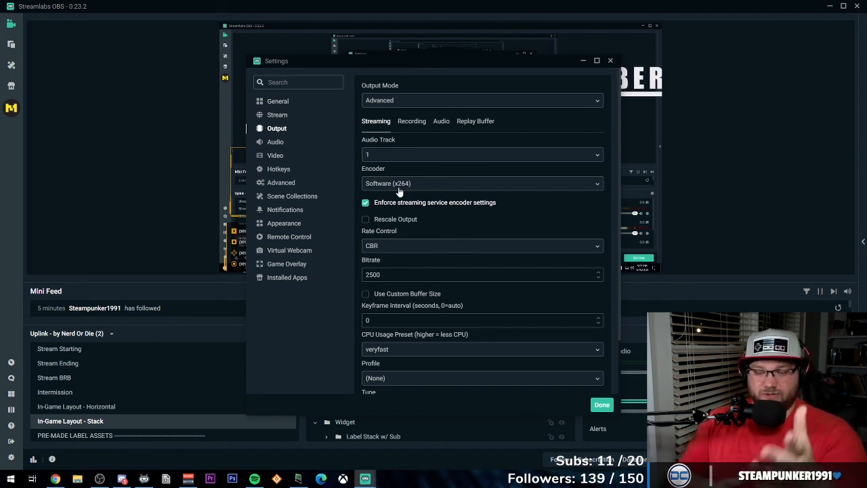
Step: Check the encoder and rate control choices for streaming, keeping Software (x264) and CBR
click(400, 186)
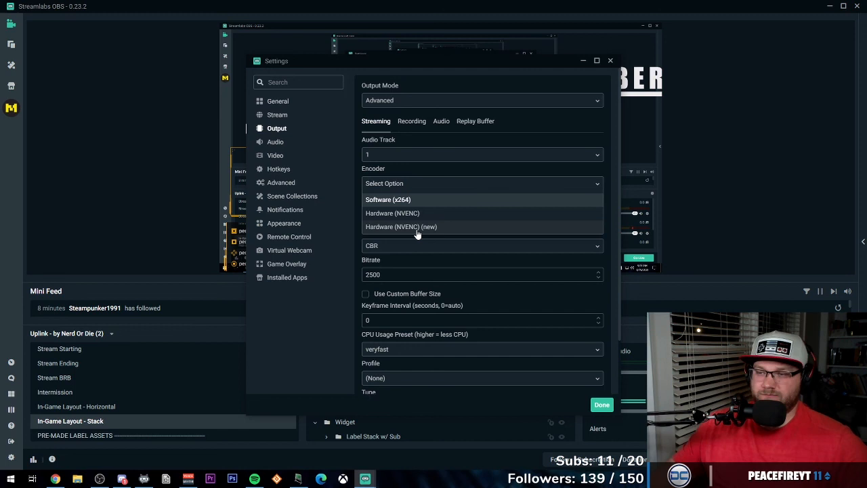
click(399, 200)
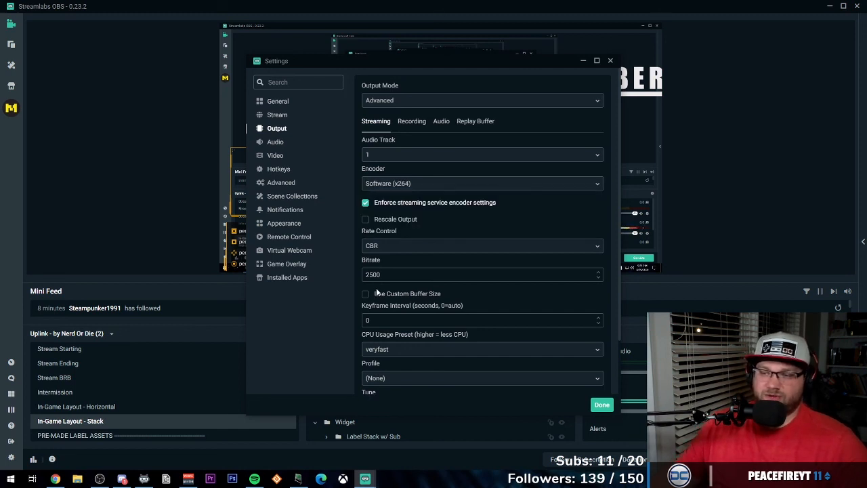
click(382, 248)
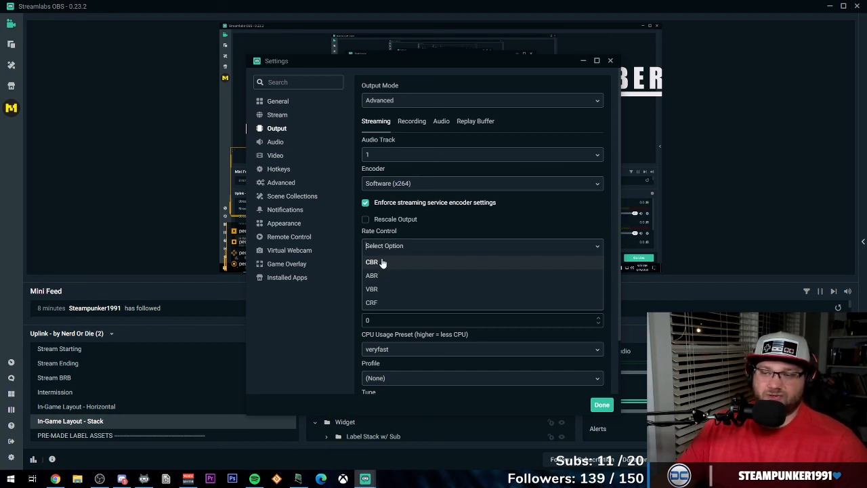
click(382, 262)
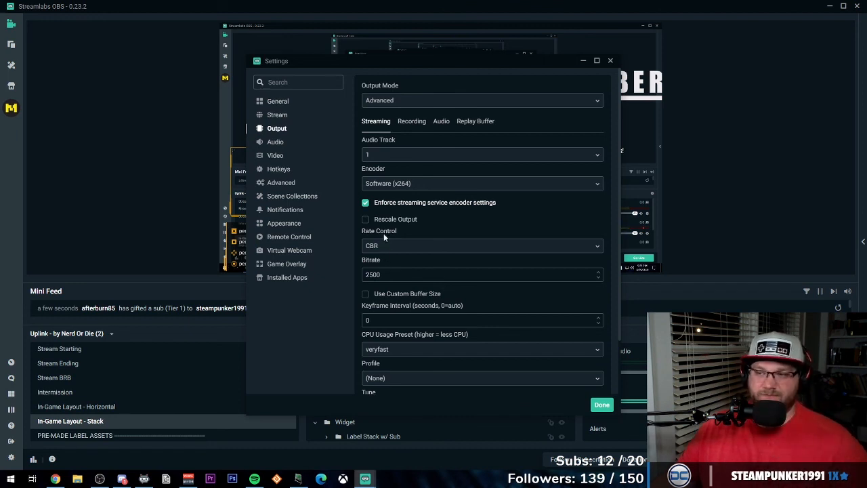
Step: Stop enforcing the streaming service's encoder settings and enter a bitrate of 3000 with a keyframe interval of 2 seconds
click(365, 205)
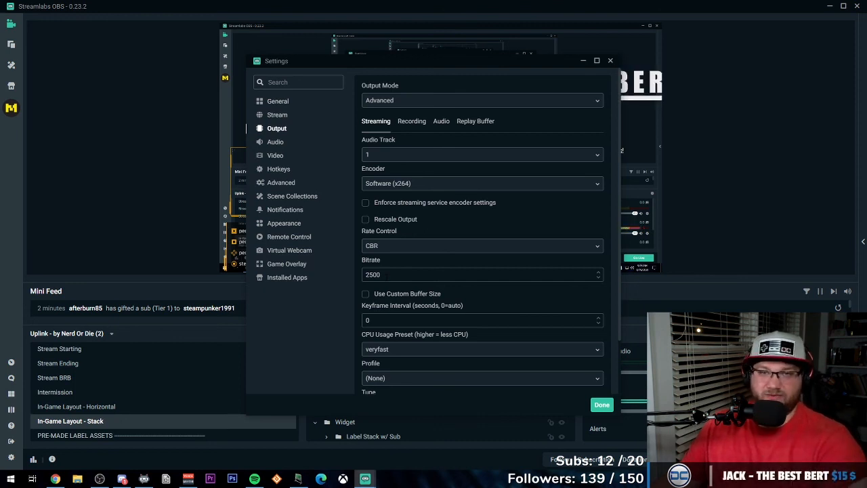
drag(386, 274, 359, 278)
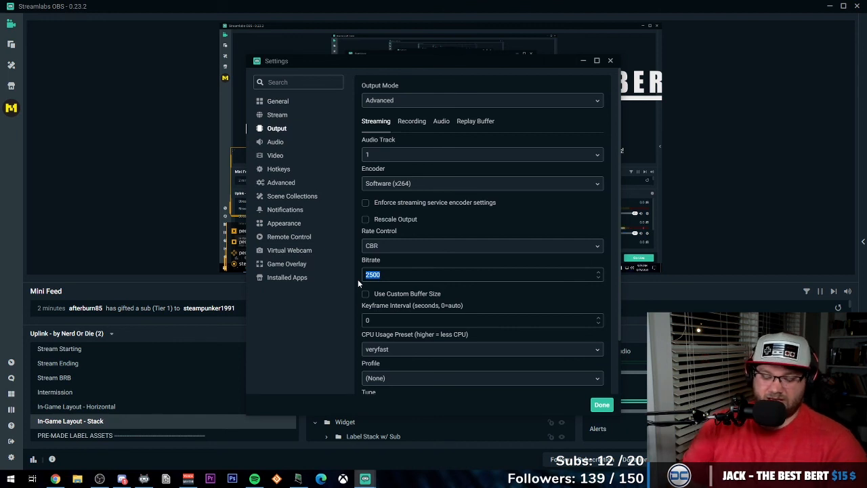
text(3000)
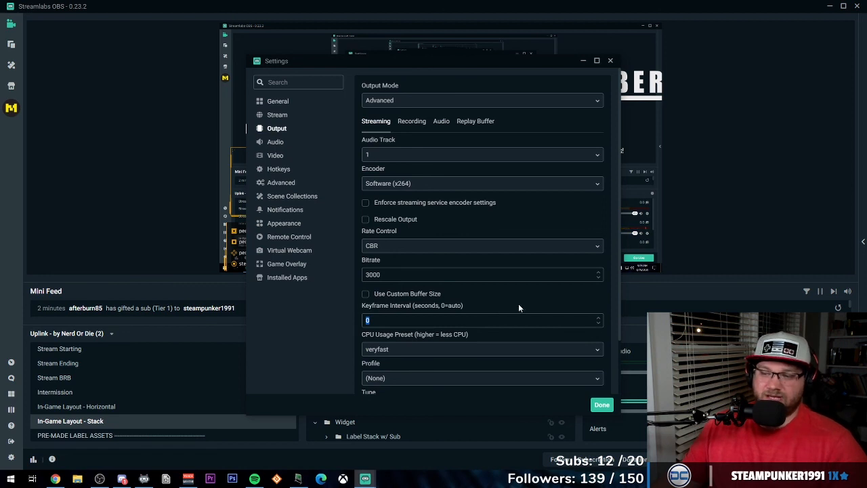
click(618, 291)
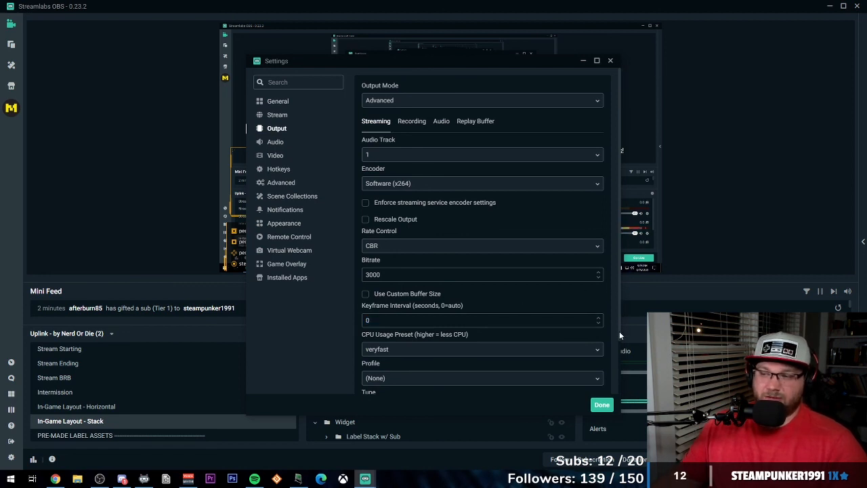
double_click(376, 323)
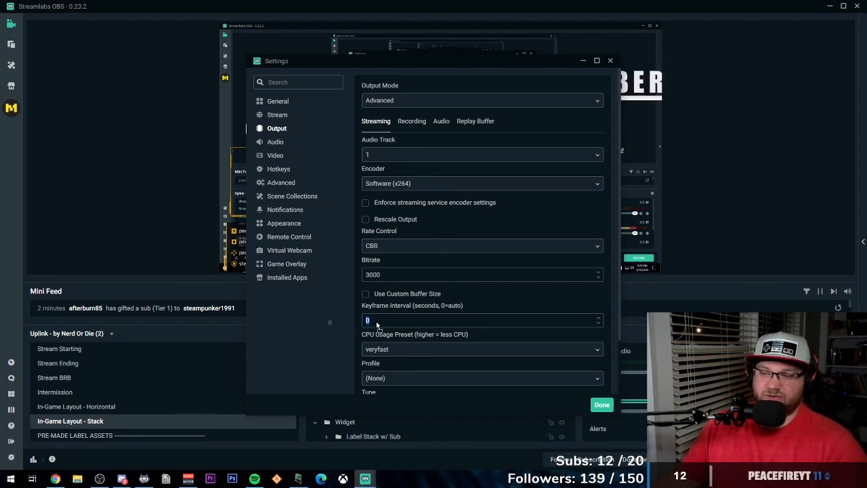
text(2)
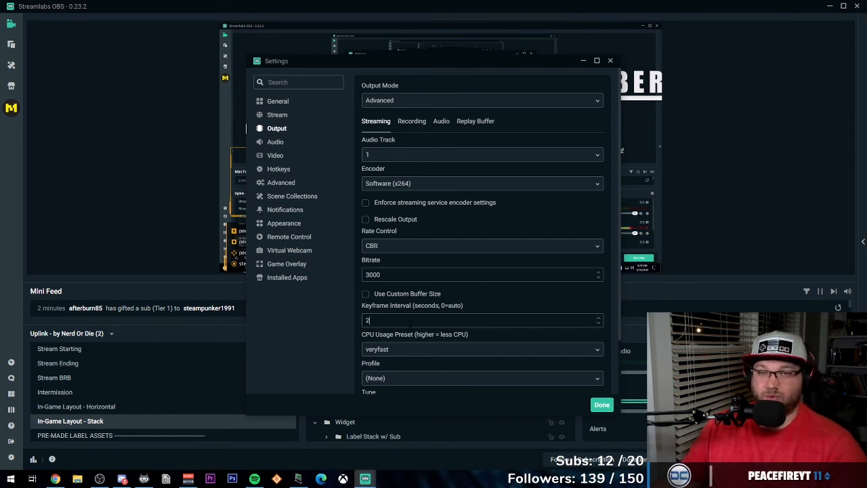
Step: Set the x264 encoder's CPU usage preset to superfast and look through the alternative presets
scroll(401, 228, down, 3)
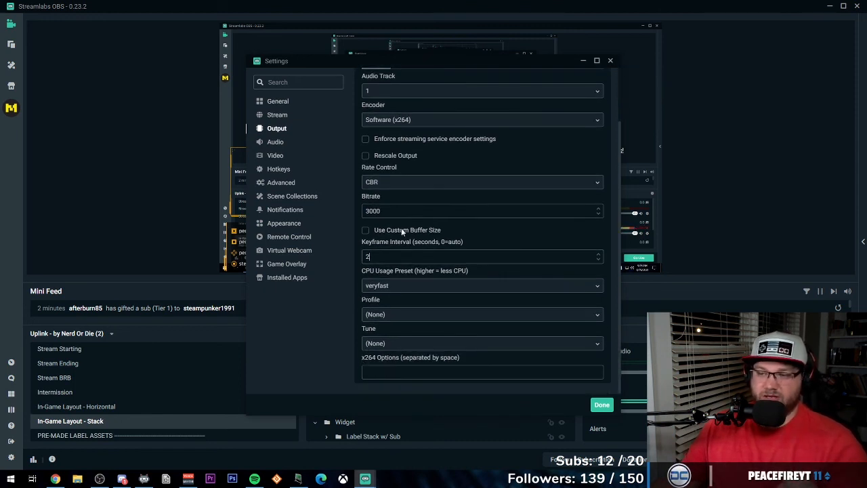
click(400, 285)
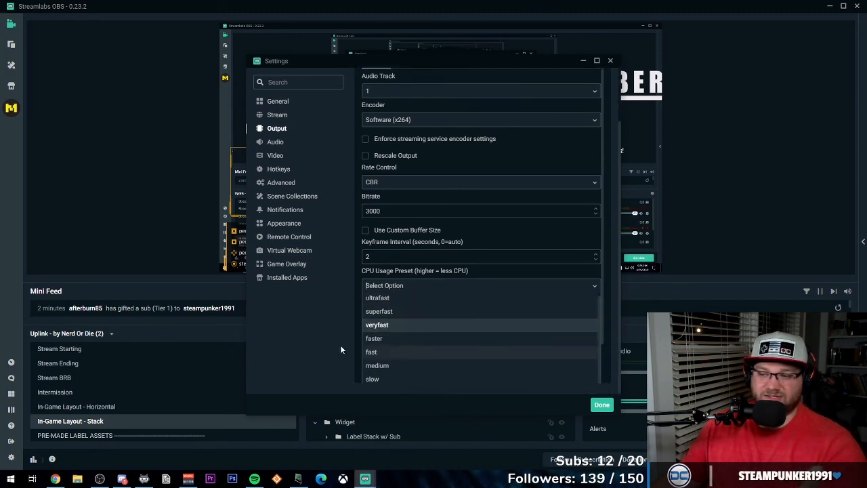
click(515, 247)
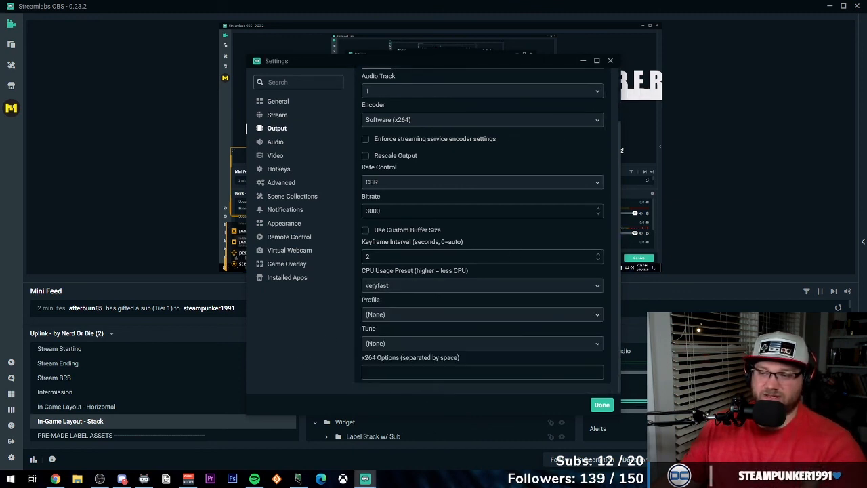
click(405, 290)
scroll(407, 332, down, 1)
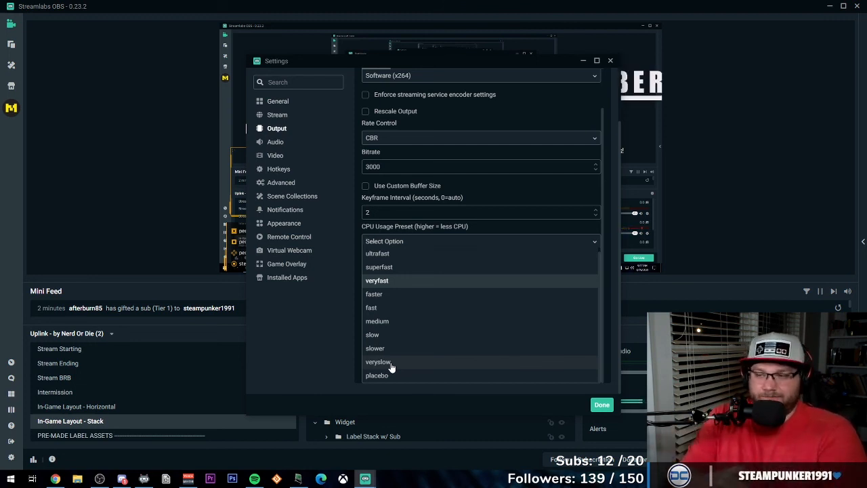
click(400, 266)
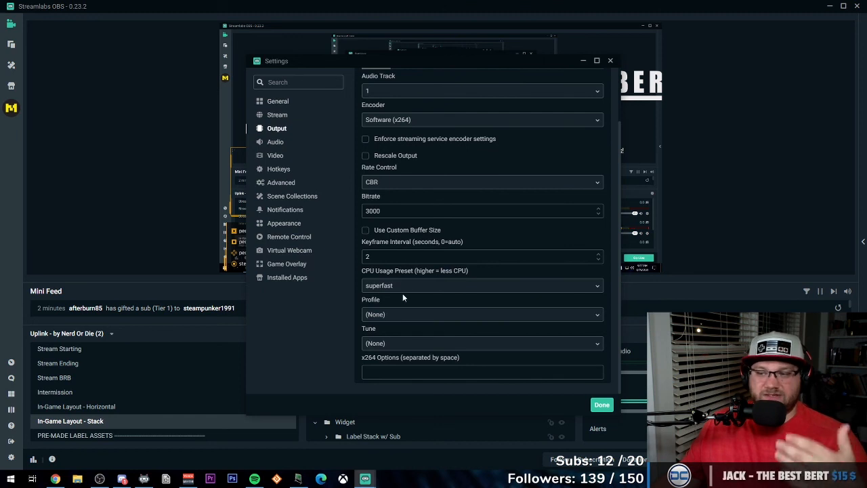
click(404, 287)
scroll(488, 359, down, 1)
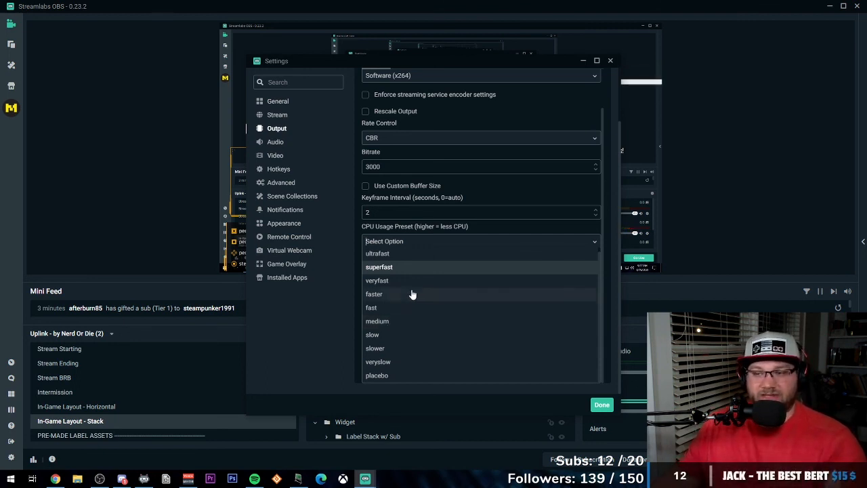
click(296, 324)
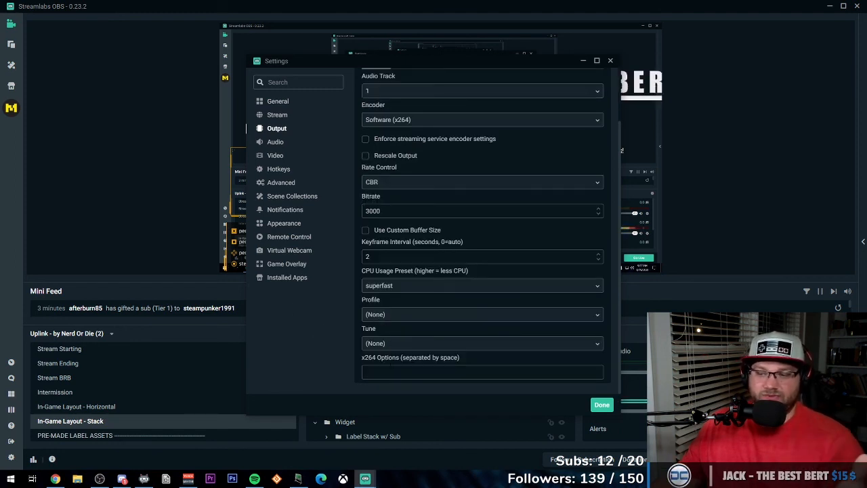
Step: Set the x264 encoder's profile to high and keep its tune option at (None)
click(383, 316)
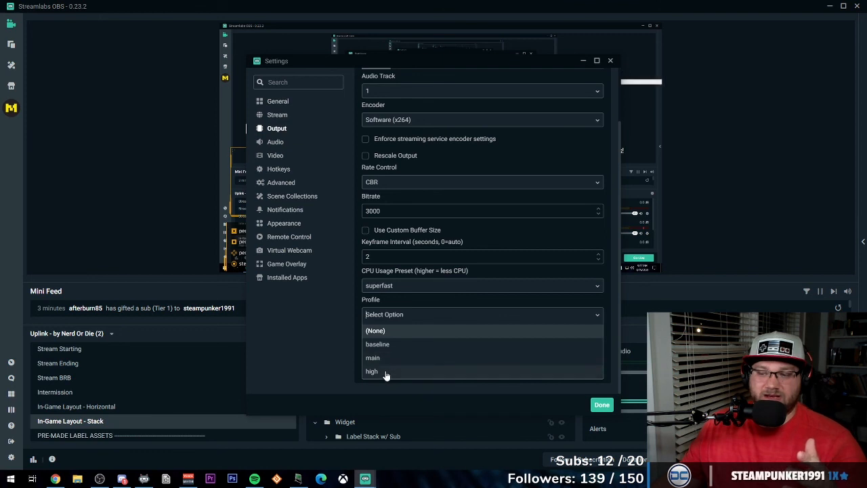
click(383, 371)
click(382, 345)
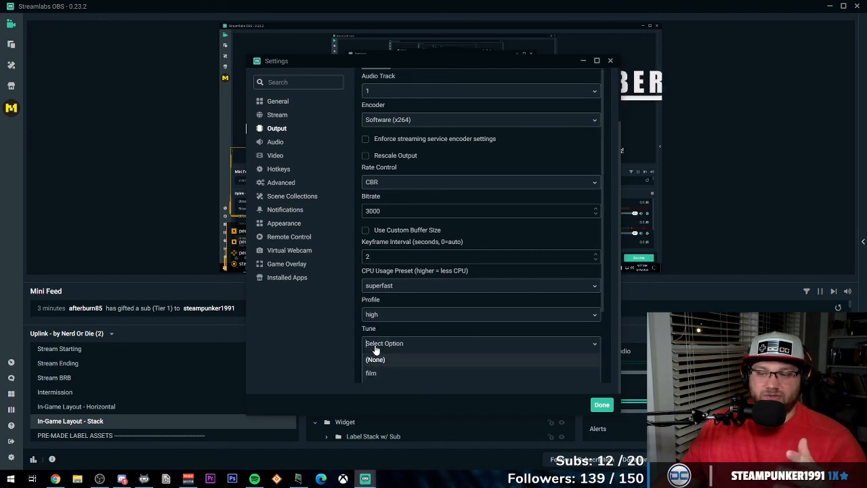
click(379, 359)
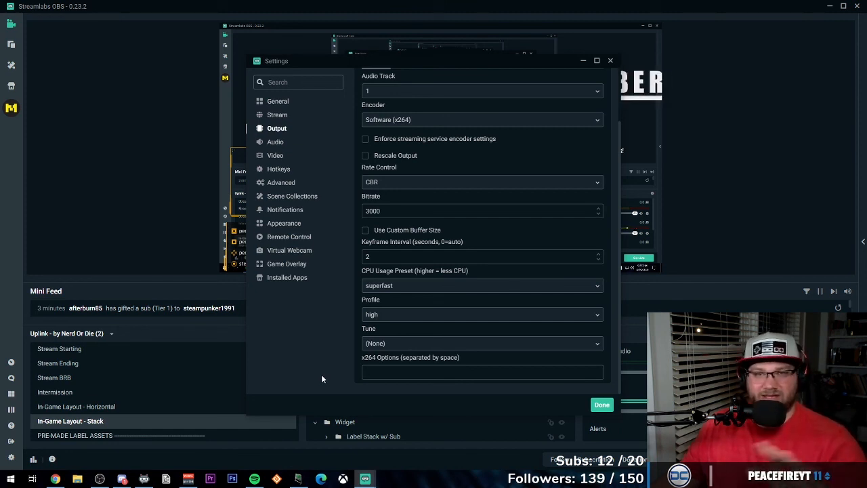
Step: Switch the encoder to Hardware (NVENC) (new) with a bitrate of 3000 and a keyframe interval of 2 seconds
click(420, 125)
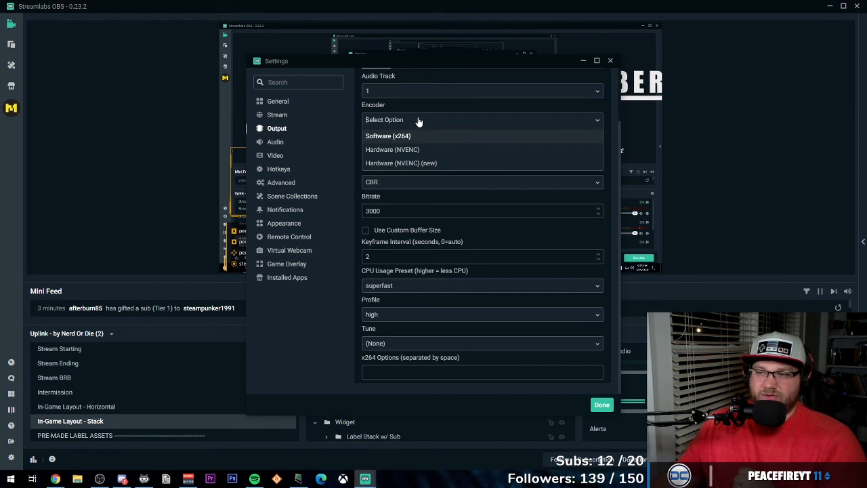
click(415, 163)
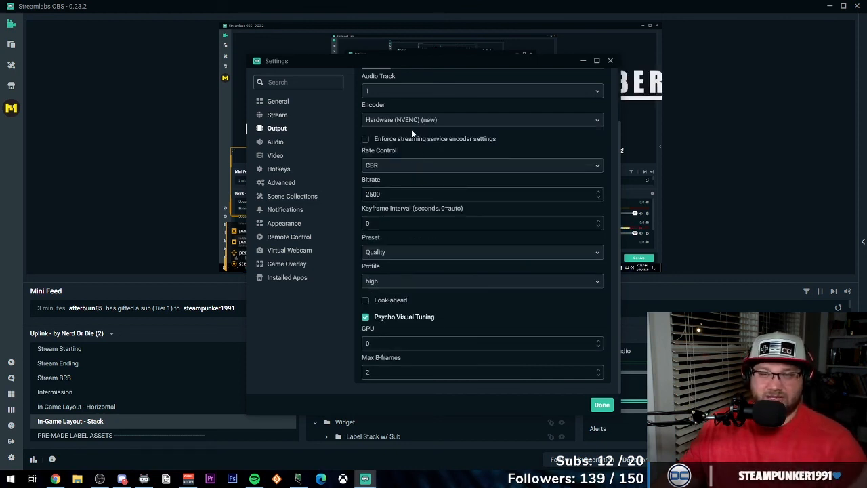
drag(398, 194, 361, 197)
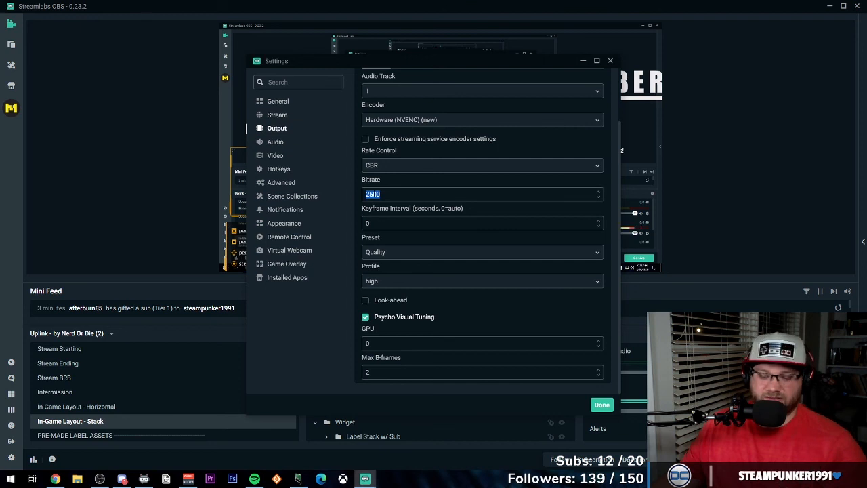
text(3000)
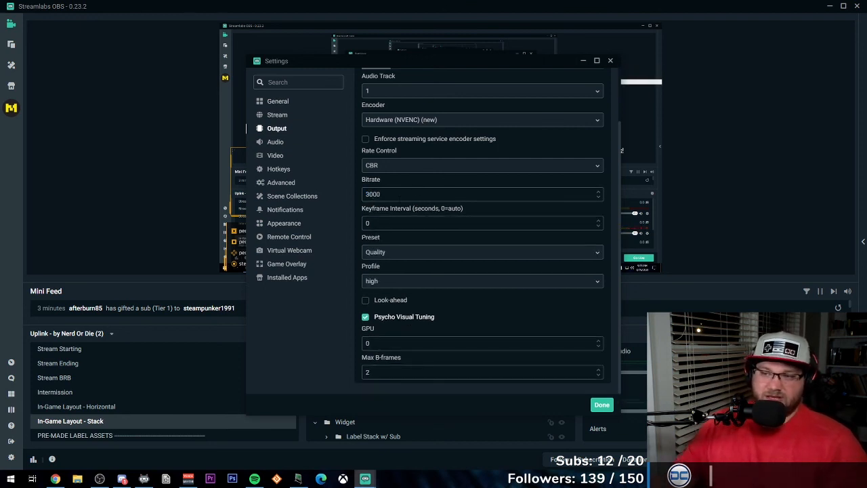
drag(380, 224, 356, 226)
text(2)
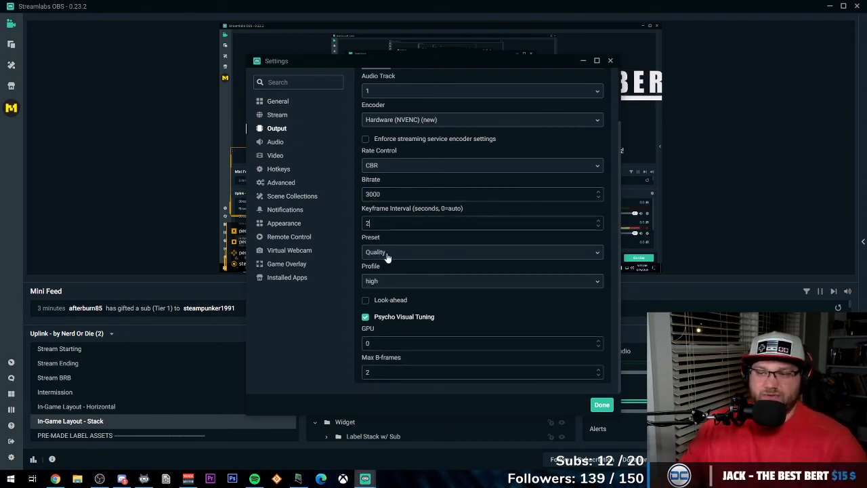
Step: Try the Max Quality preset for the NVENC encoder and set the preset back to Quality
click(366, 317)
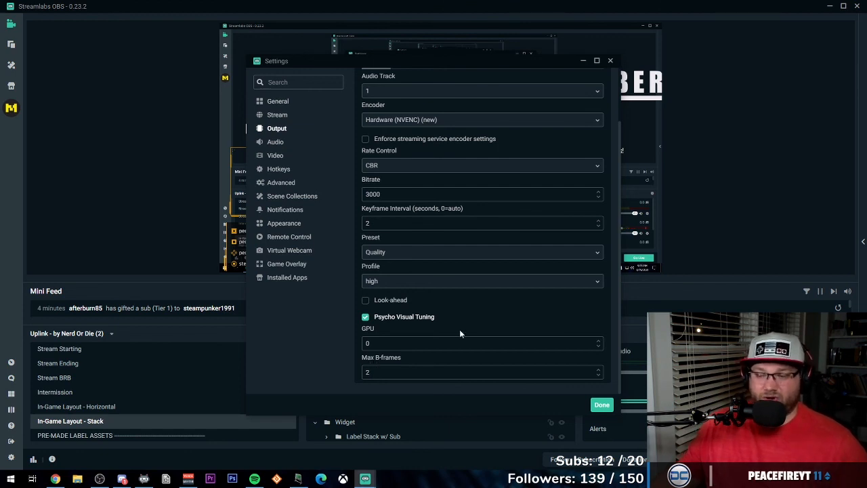
click(400, 255)
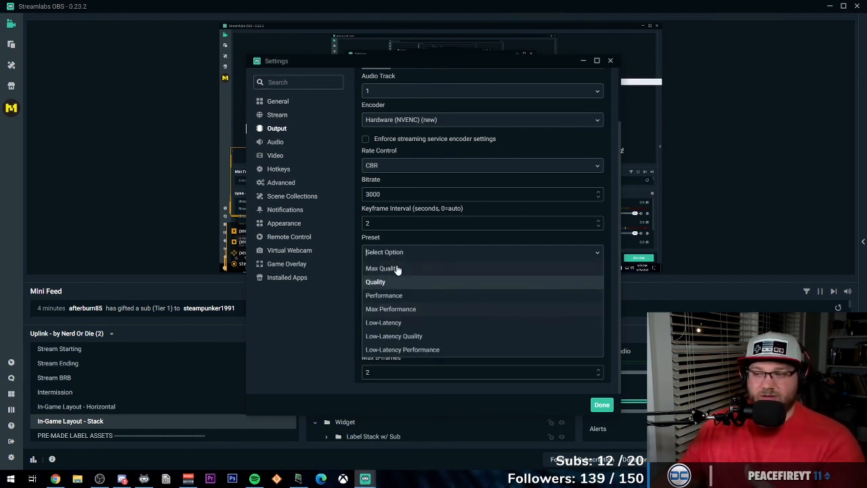
click(396, 269)
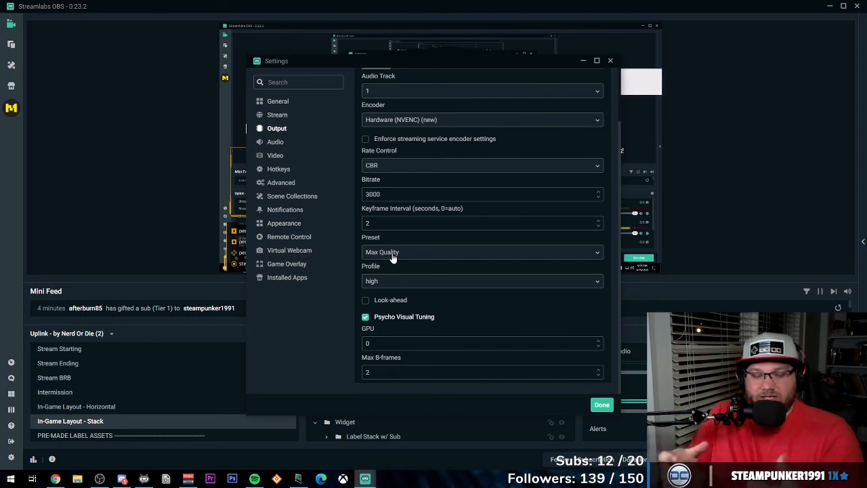
click(376, 254)
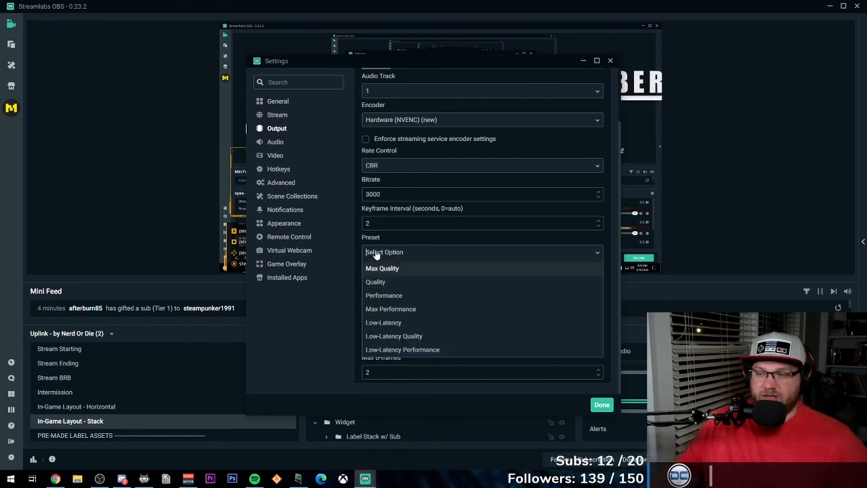
click(397, 282)
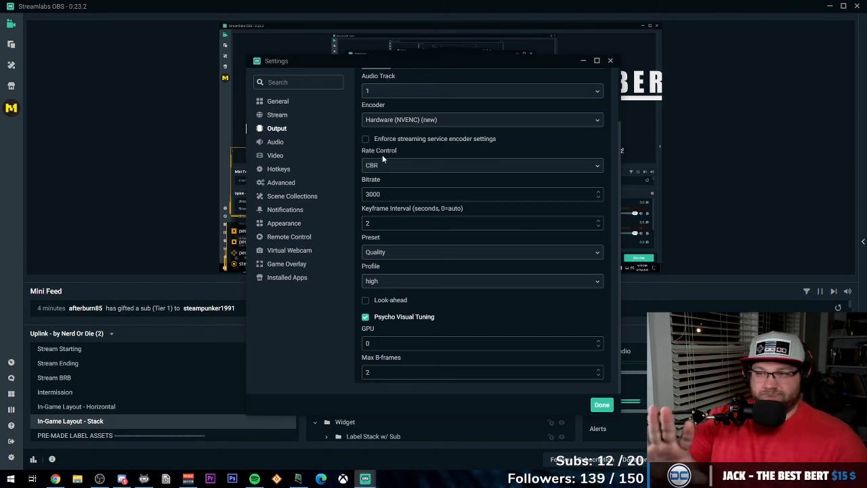
Step: Check the sample rate choices in the Audio settings and keep 48khz
click(275, 143)
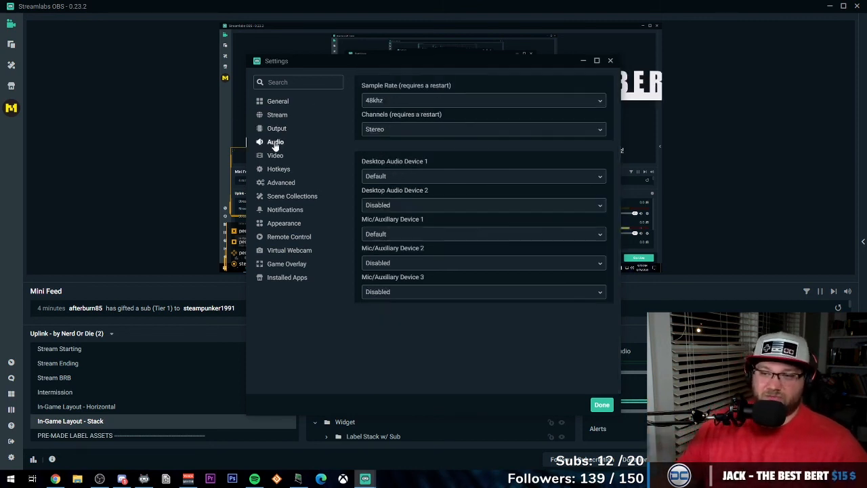
click(394, 101)
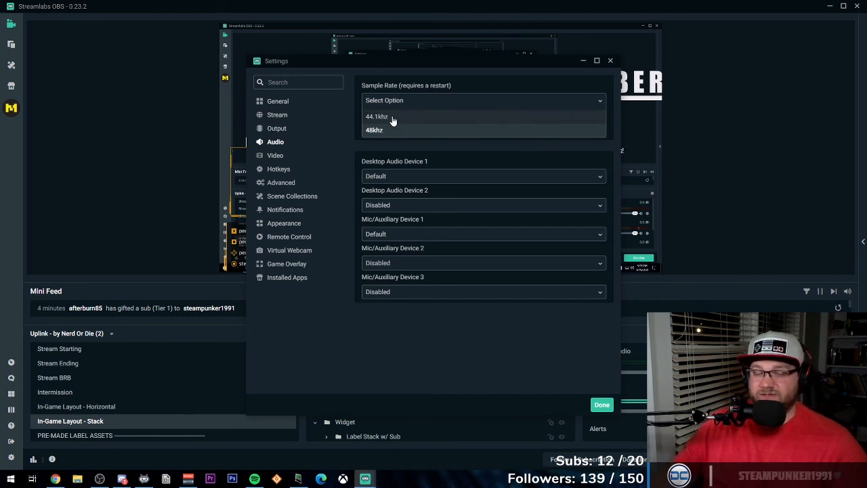
click(393, 130)
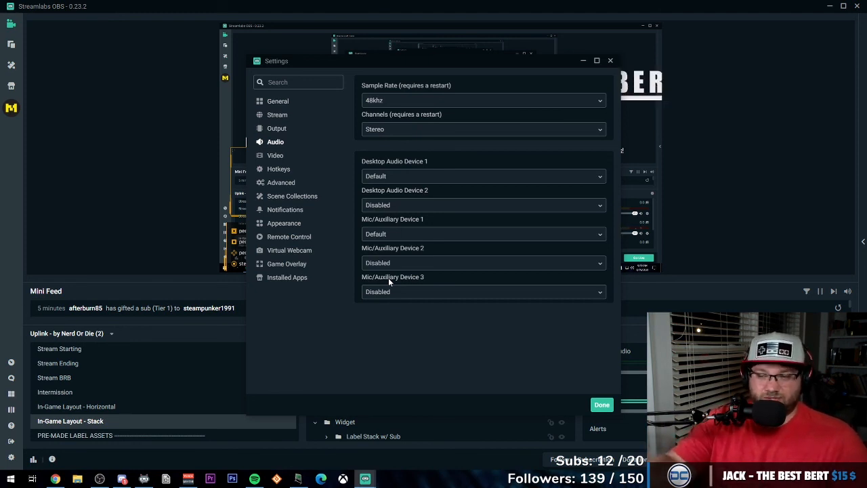
Step: Check the downscale filter choices in the Video settings and keep Lanczos (Sharpened scaling, 32 samples)
click(275, 157)
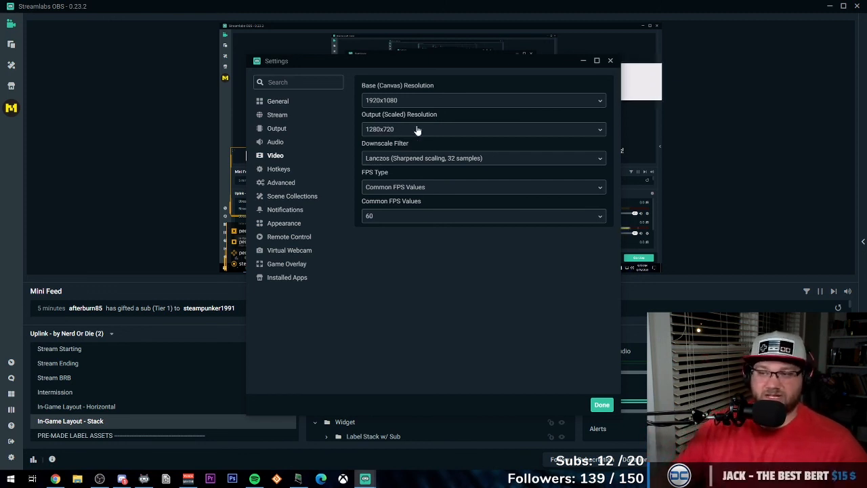
click(422, 161)
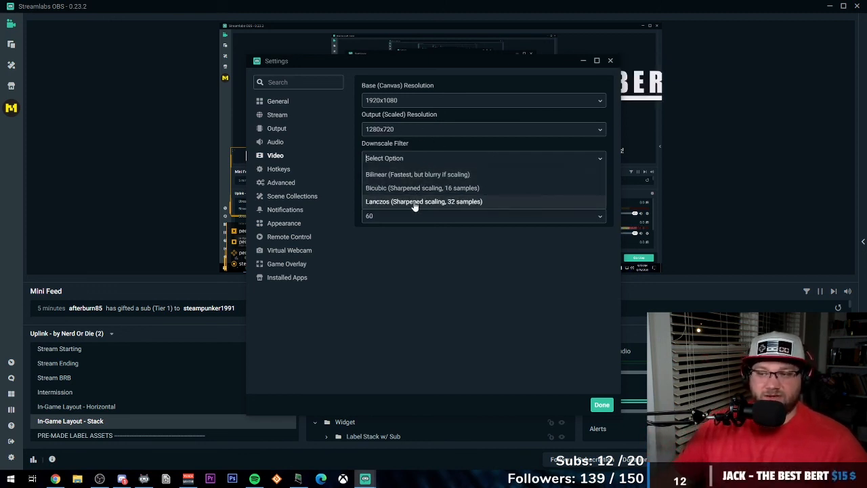
click(415, 202)
click(424, 162)
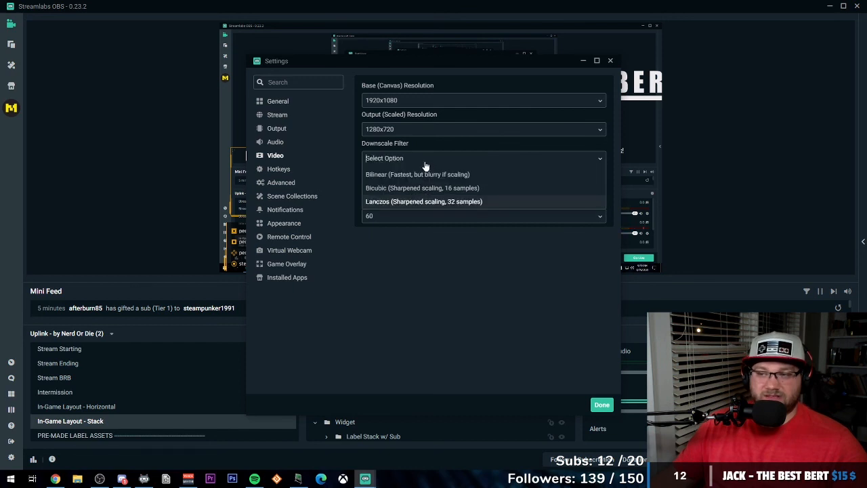
click(422, 201)
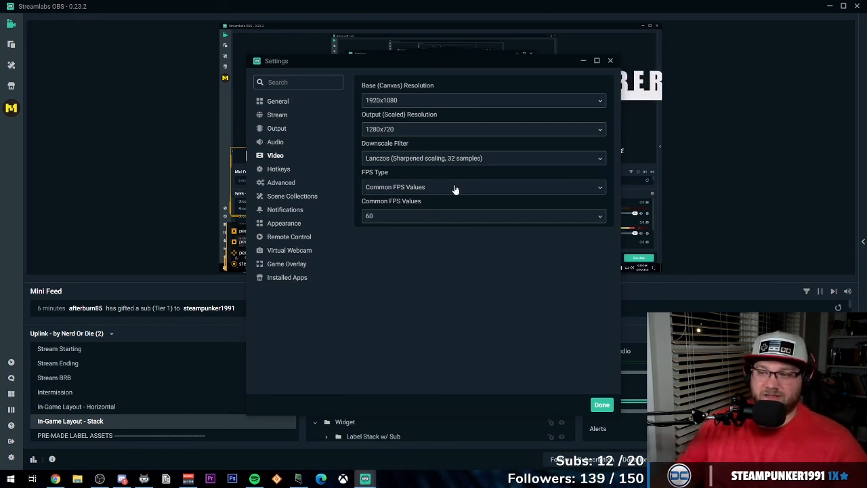
Step: Try 48 as the common FPS value in the Video settings and set it back to 60
click(402, 217)
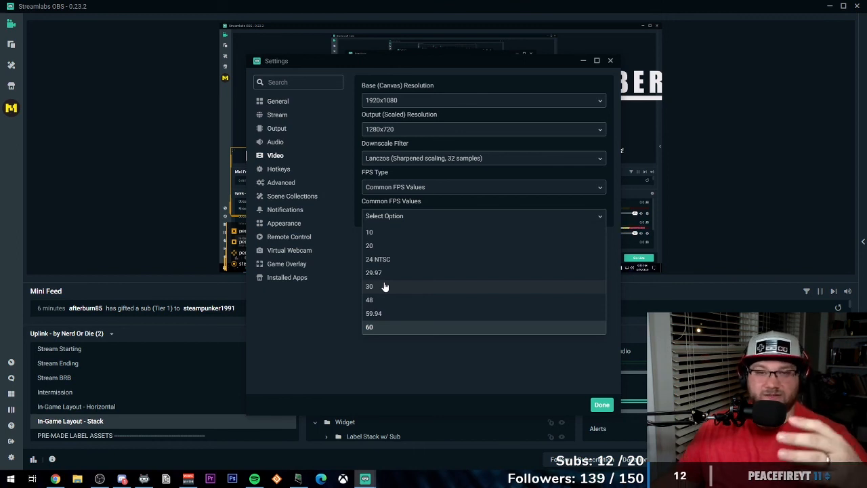
click(398, 329)
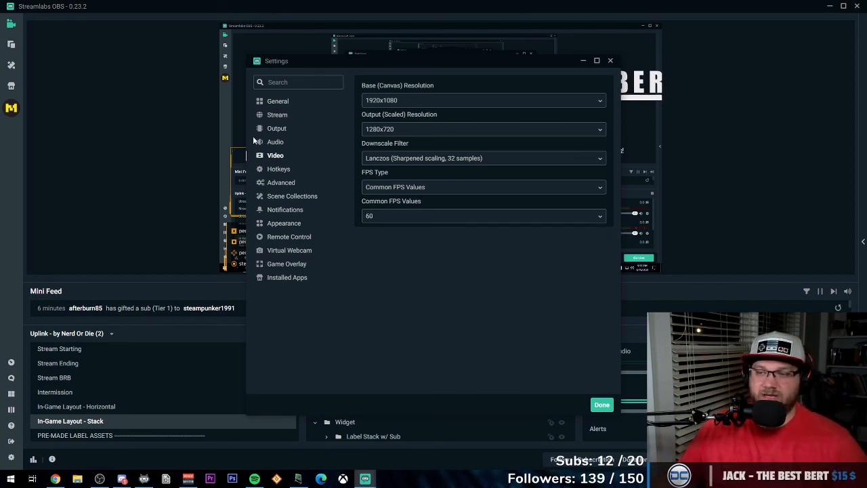
click(382, 221)
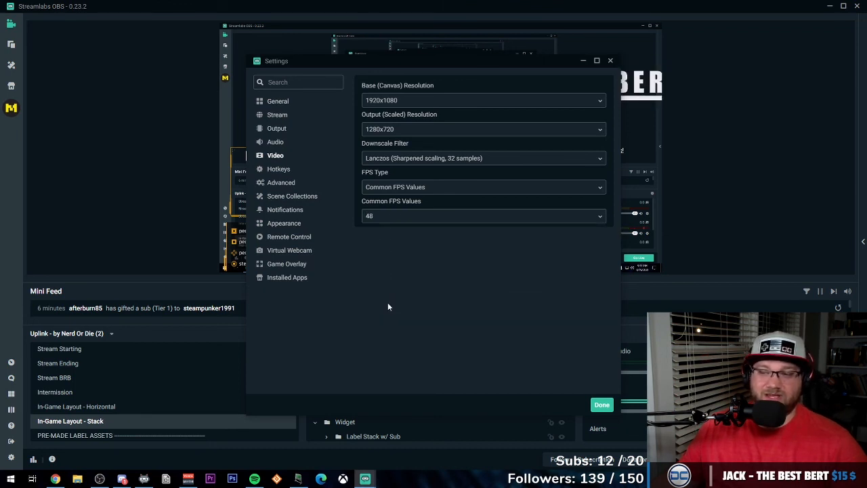
click(384, 216)
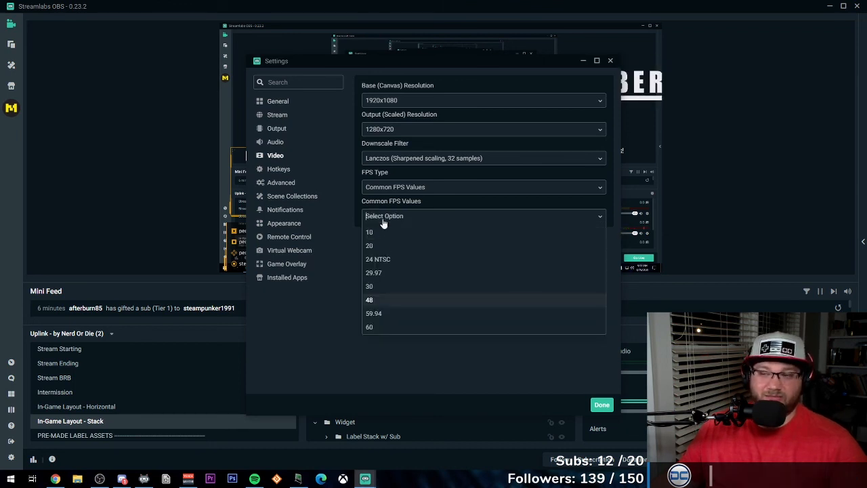
click(375, 326)
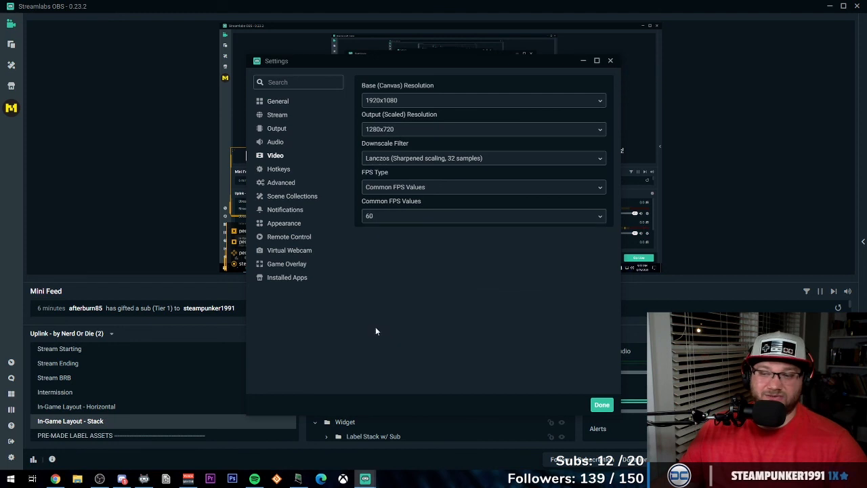
Step: Try the Above Normal process priority in the Advanced settings and set it back to High
click(275, 183)
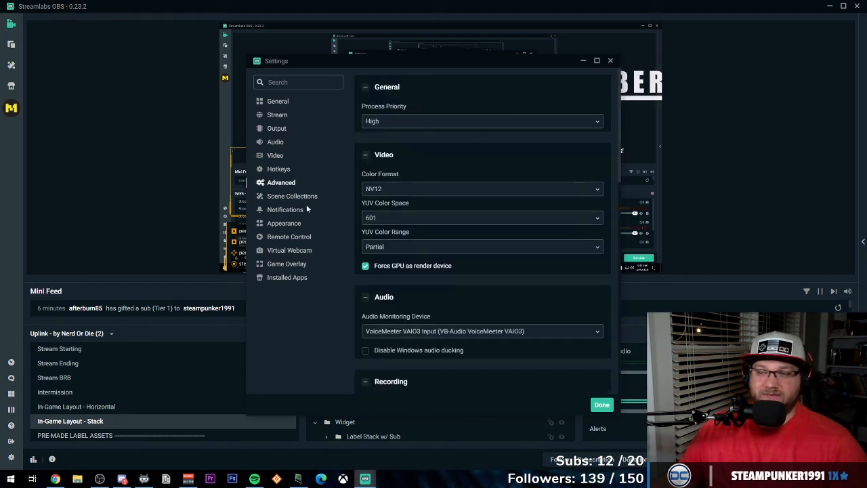
click(401, 127)
click(381, 136)
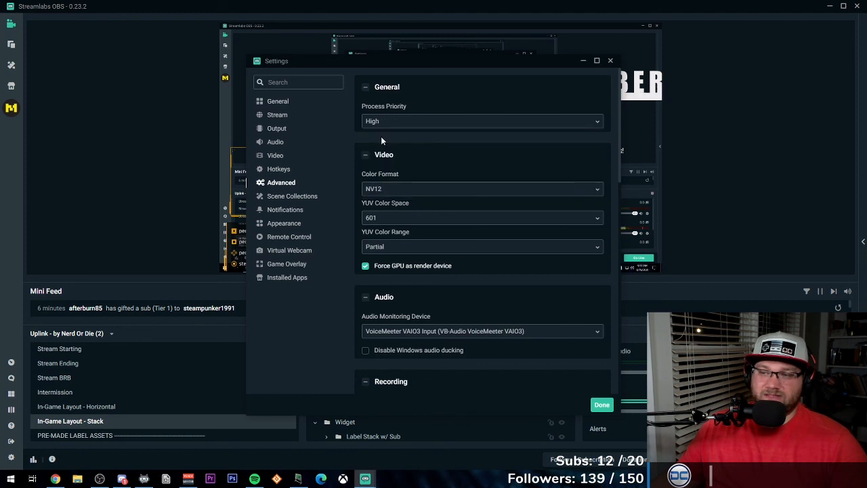
click(391, 121)
click(393, 149)
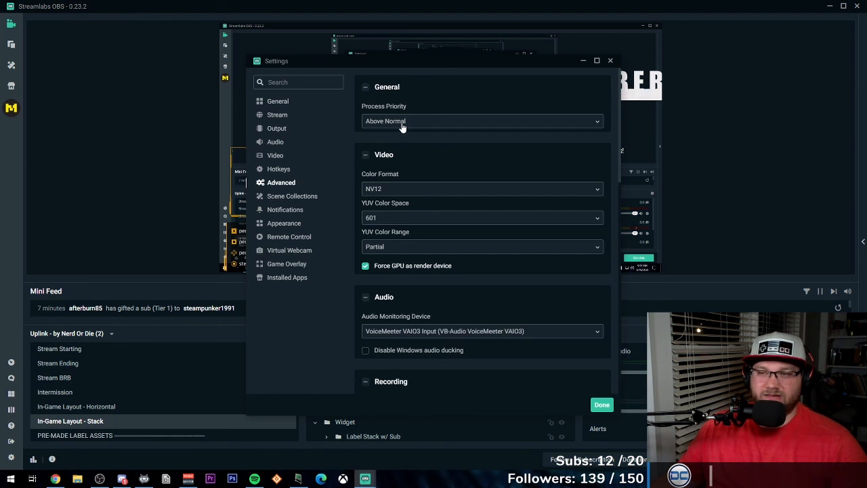
click(403, 127)
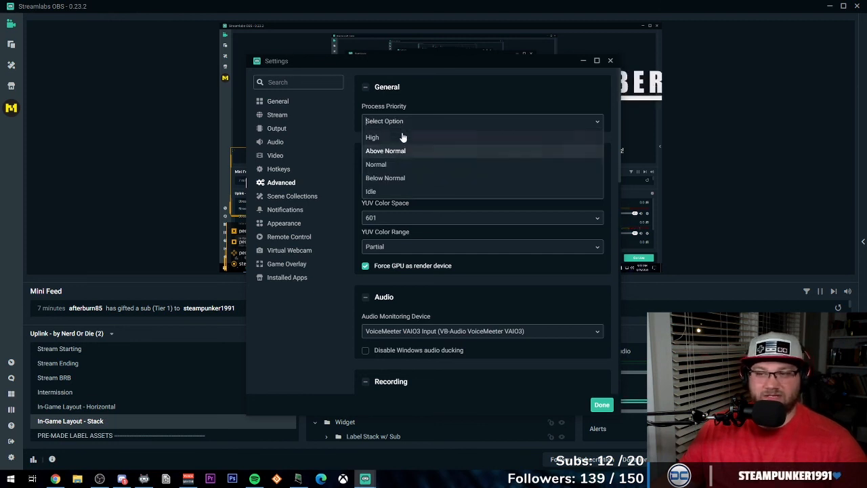
click(401, 136)
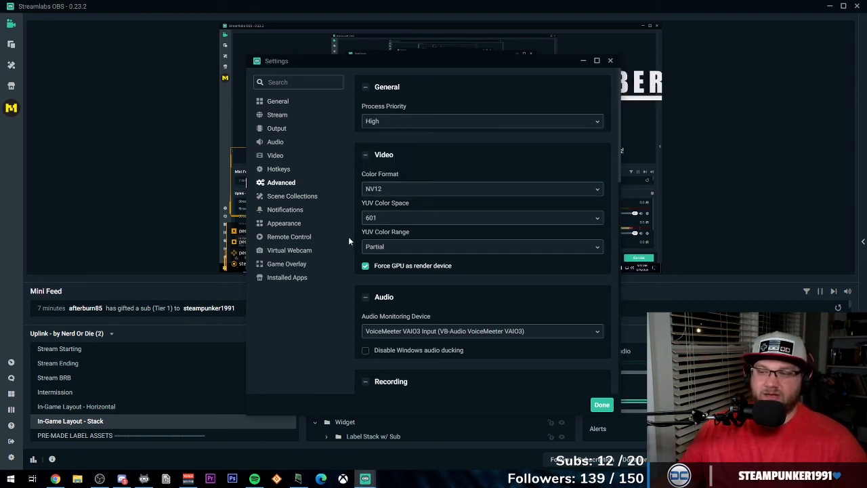
Step: Set the YUV color space to 709 and the YUV color range to Full
click(385, 220)
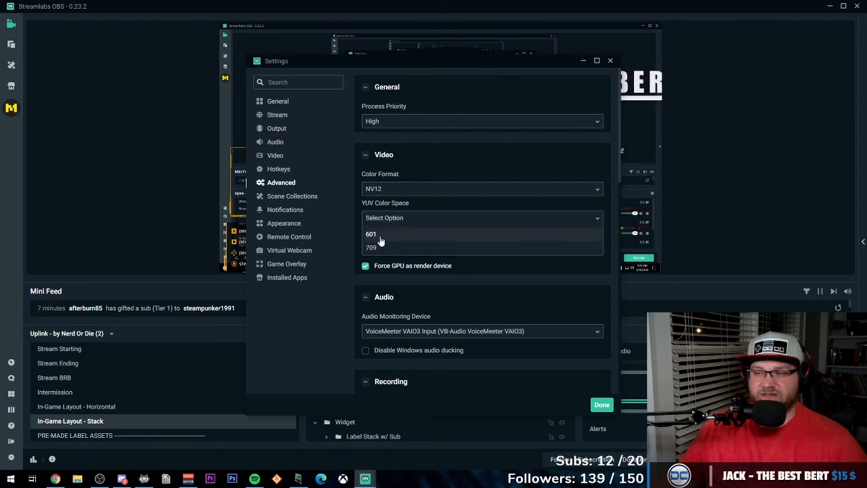
click(392, 237)
click(395, 221)
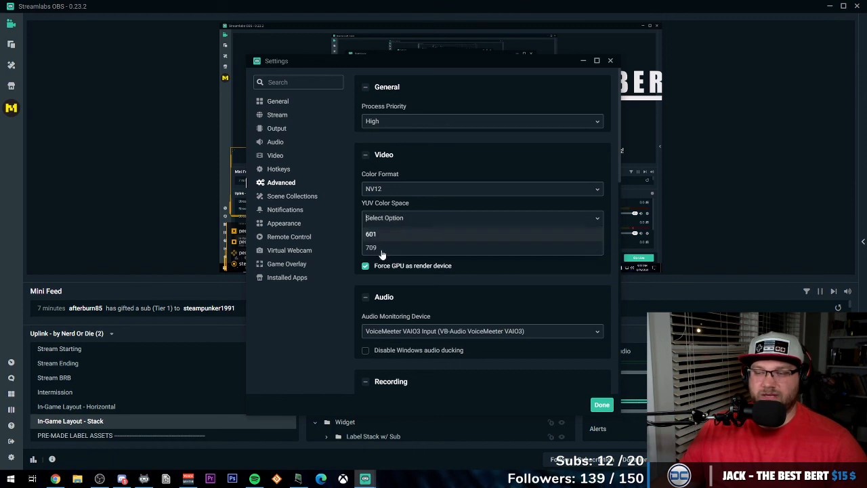
click(382, 247)
click(391, 248)
click(390, 273)
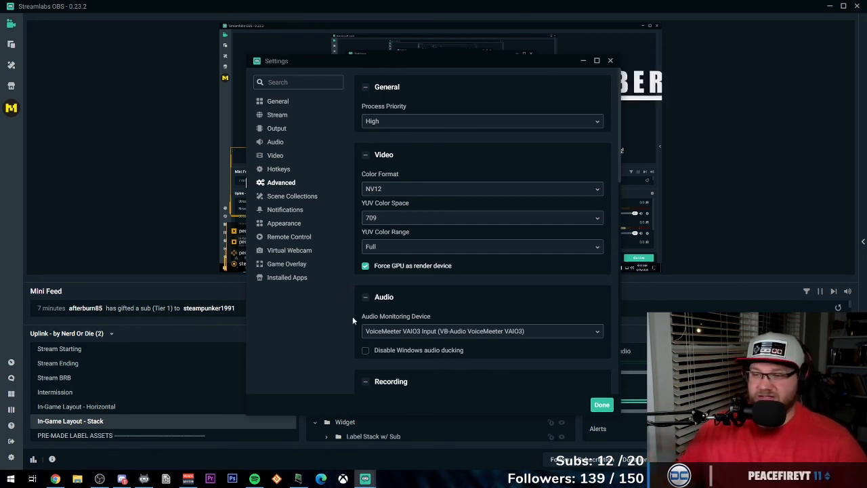
Step: Look over the remaining Advanced settings down to Media Files and browse the hotkey assignments for streaming, recording and scenes
scroll(362, 332, down, 4)
scroll(433, 319, down, 5)
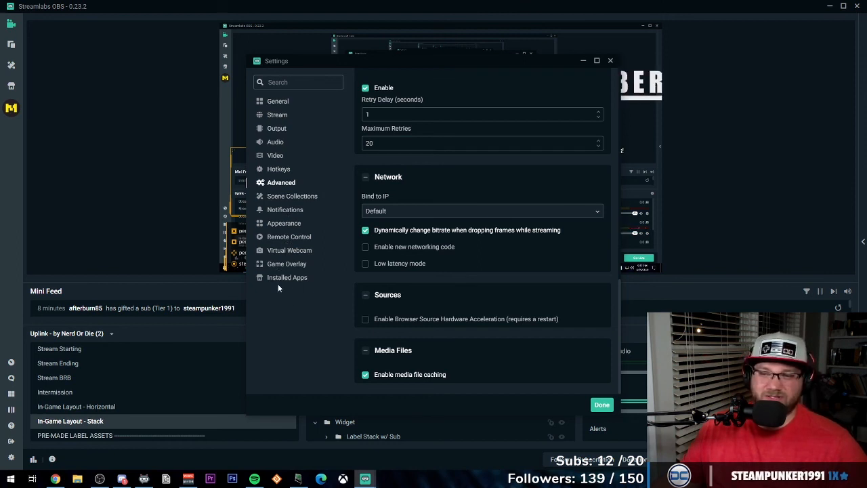
click(279, 169)
click(283, 196)
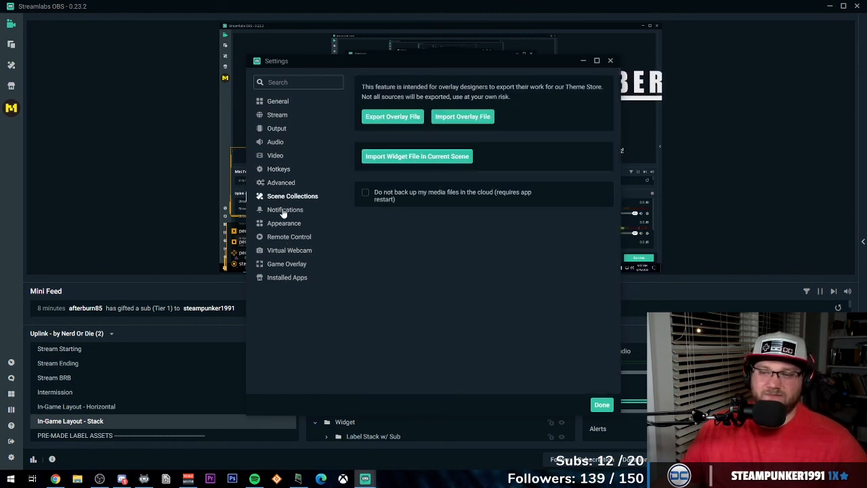
click(283, 210)
click(285, 169)
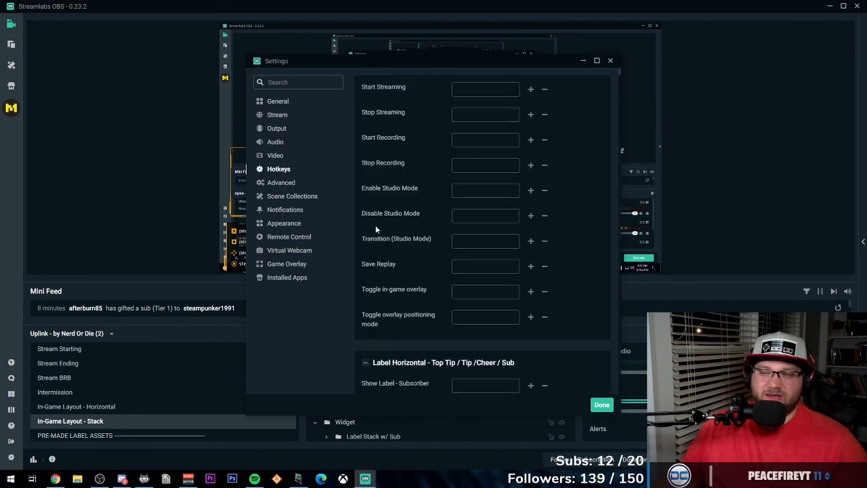
scroll(362, 329, down, 15)
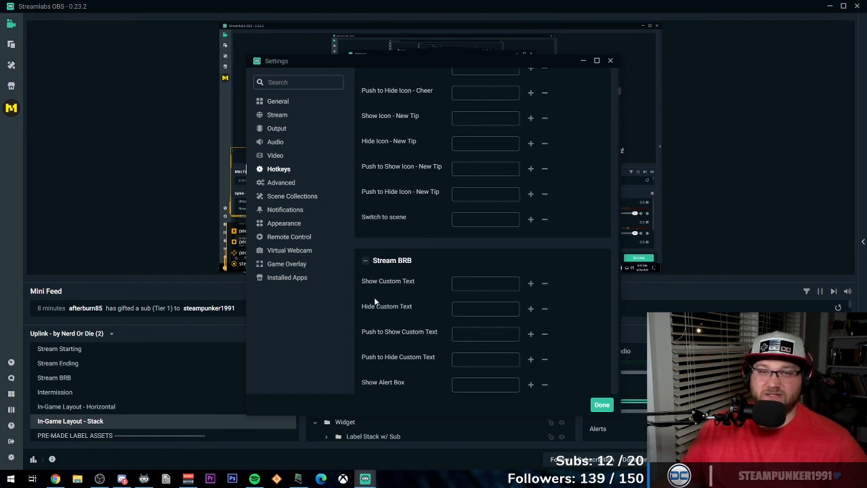
scroll(374, 339, down, 3)
scroll(376, 352, down, 10)
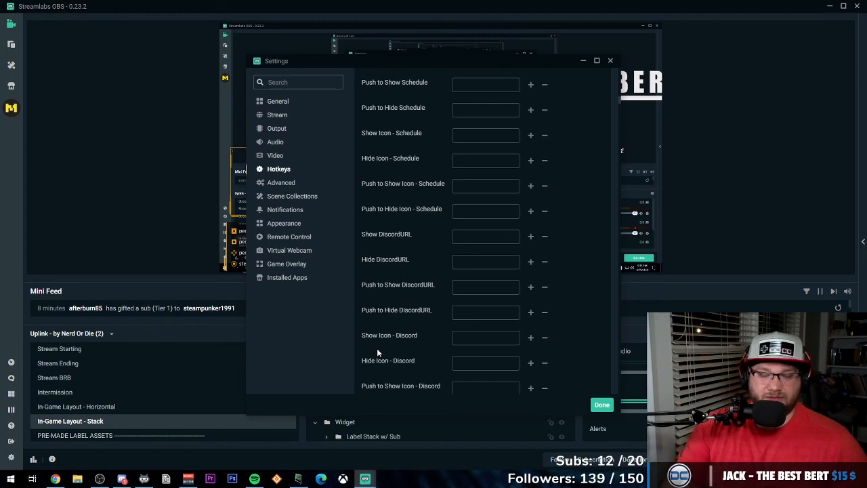
scroll(380, 338, up, 15)
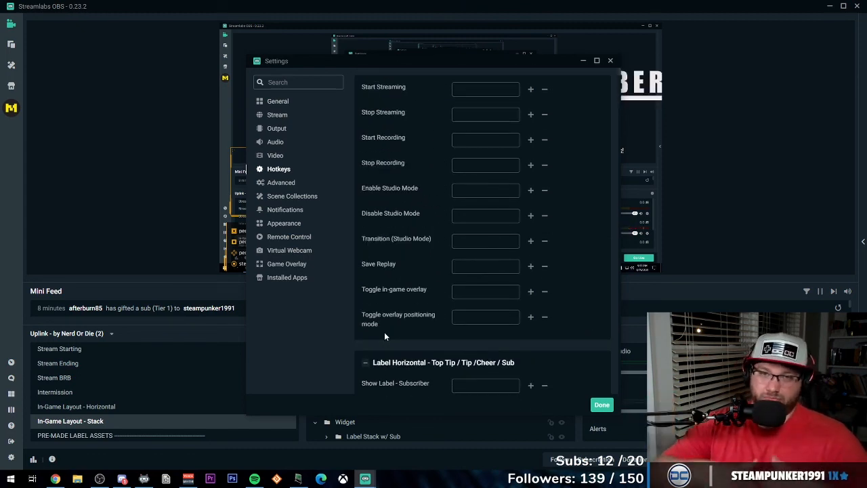
Step: Review the Advanced settings from Network up to Replay Buffer and the General settings down to Source Alignment Snapping
click(275, 183)
scroll(380, 292, down, 10)
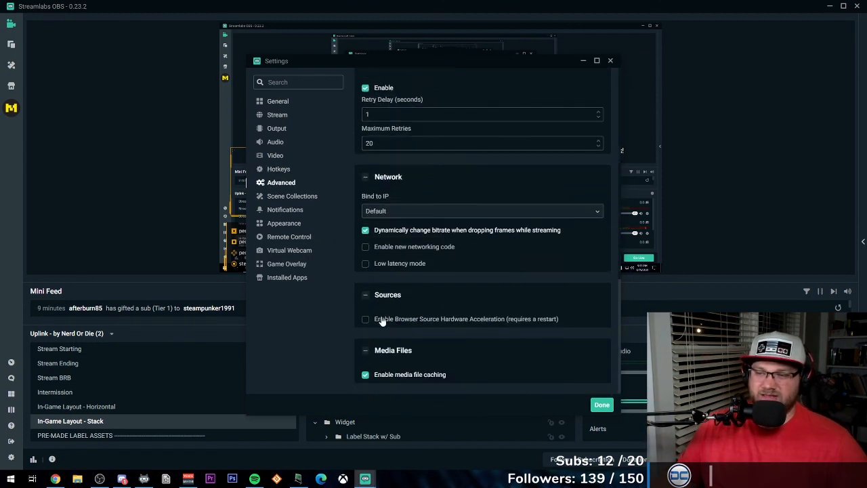
scroll(390, 323, up, 4)
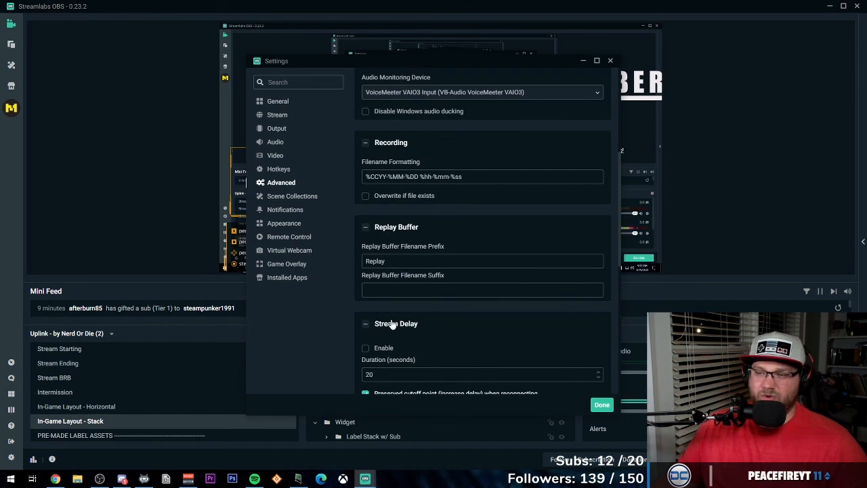
scroll(391, 322, up, 4)
click(279, 102)
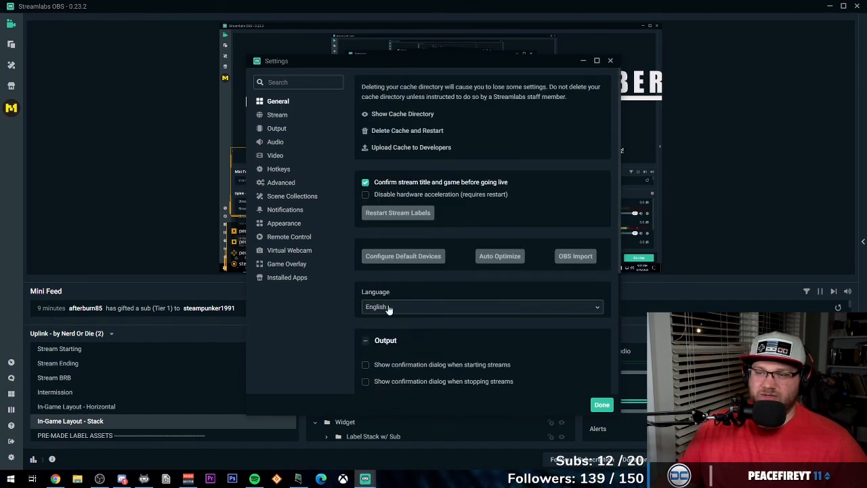
scroll(389, 312, down, 3)
scroll(406, 317, up, 3)
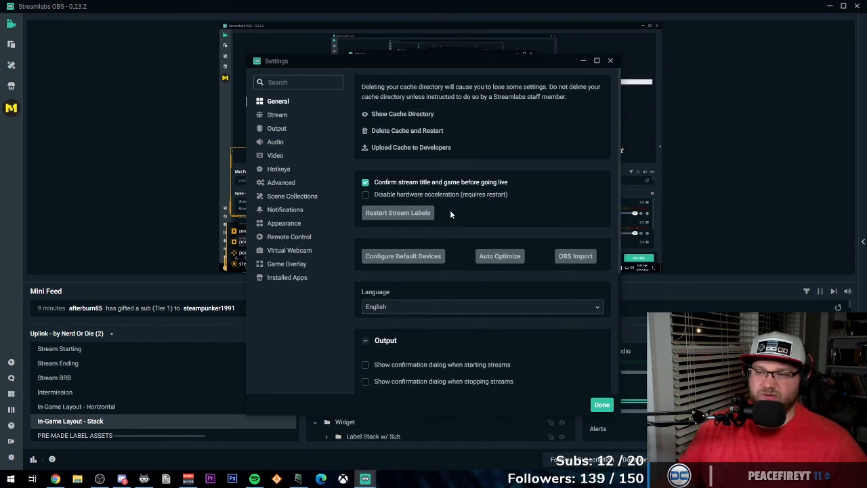
scroll(440, 237, down, 3)
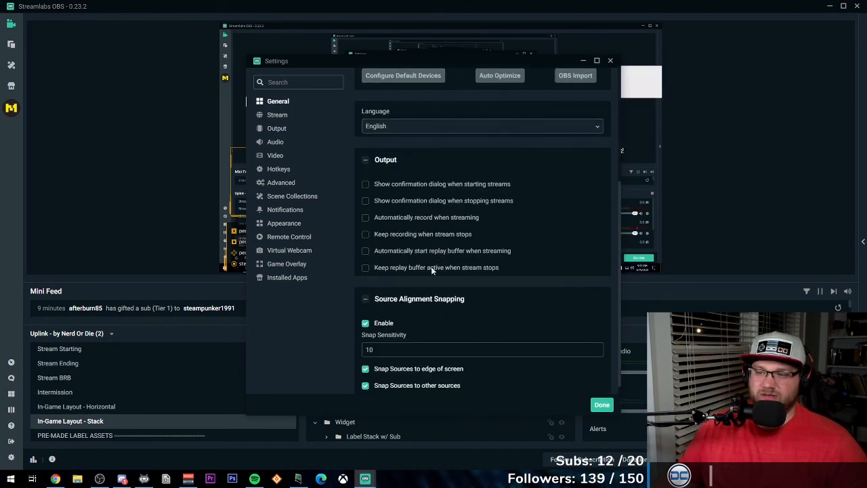
Step: Recheck the stream delay, reconnect and network options in Advanced, the output options in General, and the Scene Collections settings
click(281, 183)
scroll(359, 289, down, 4)
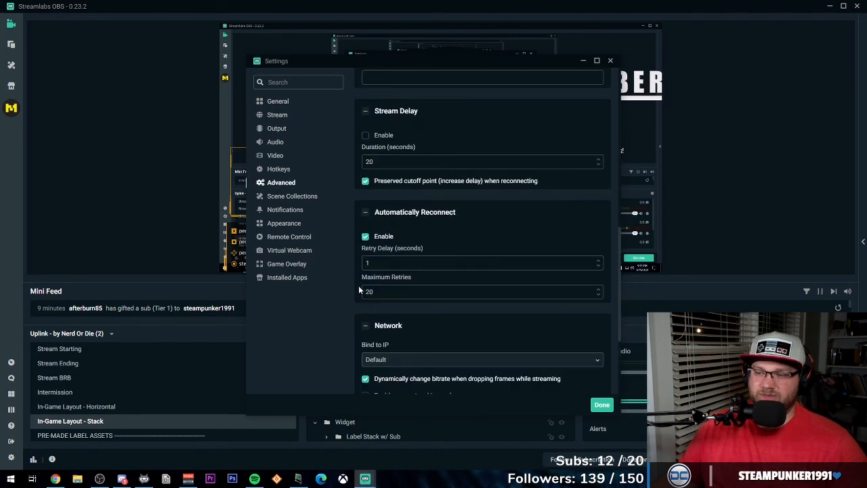
scroll(359, 289, down, 4)
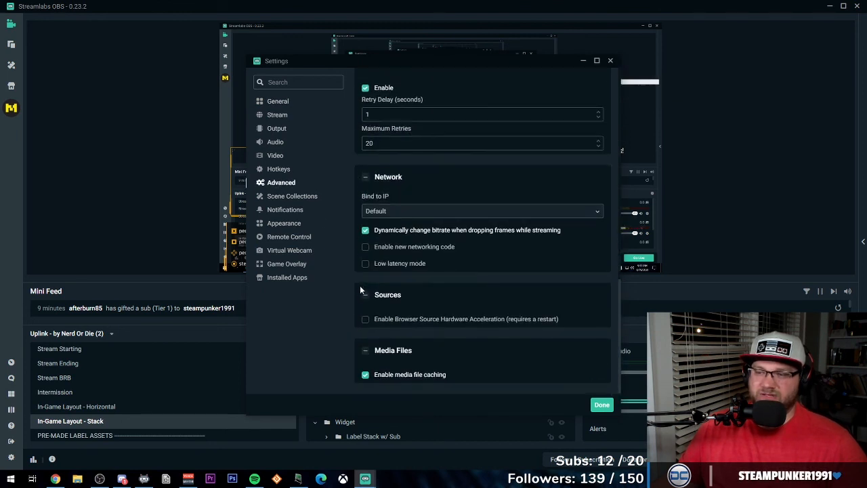
scroll(376, 310, up, 3)
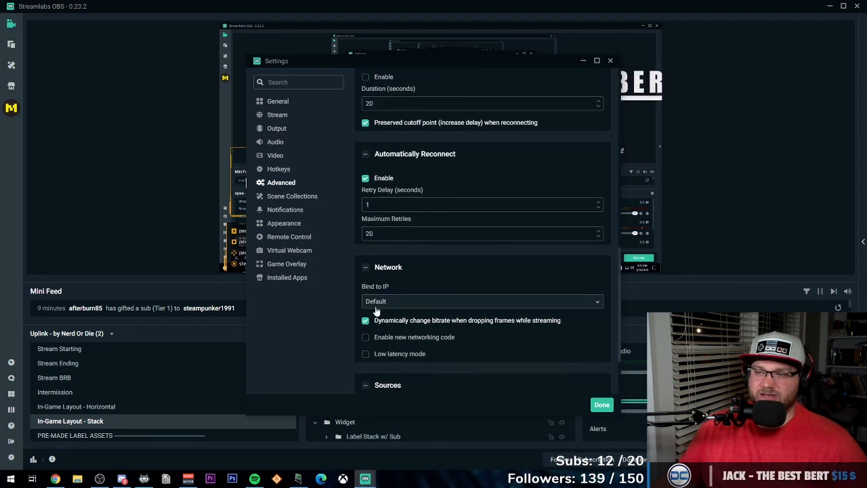
scroll(360, 303, up, 10)
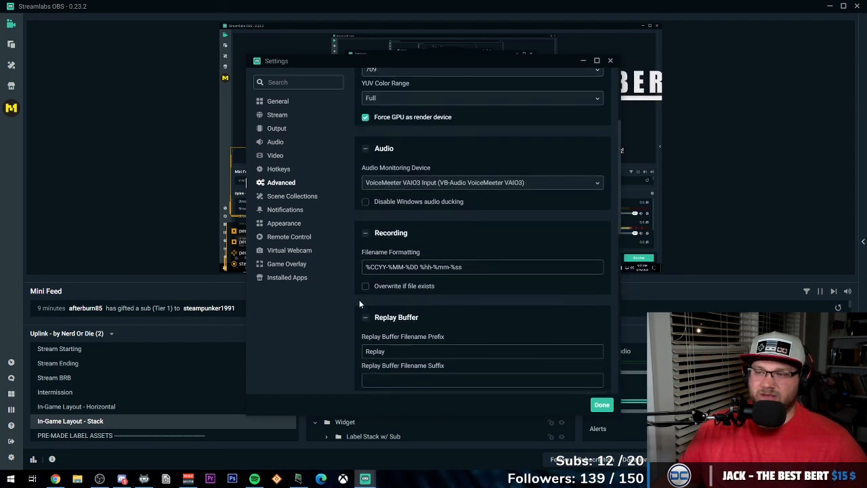
scroll(359, 304, up, 4)
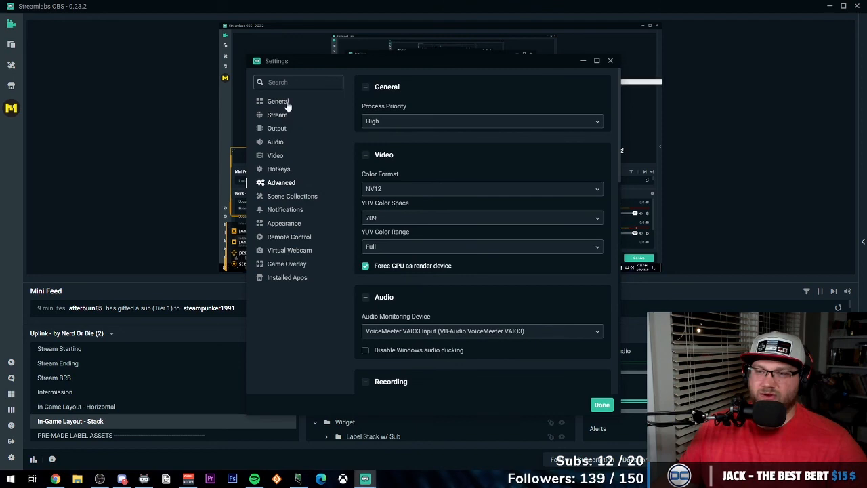
click(286, 102)
scroll(369, 265, down, 5)
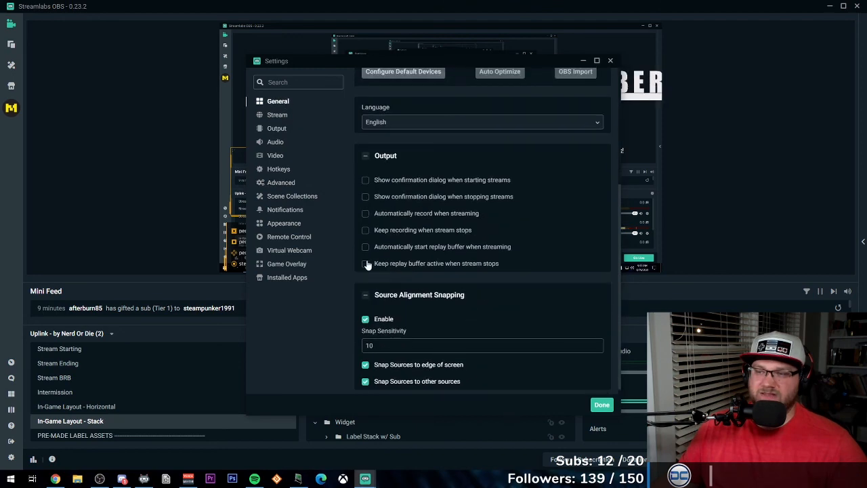
click(288, 211)
click(287, 183)
click(290, 196)
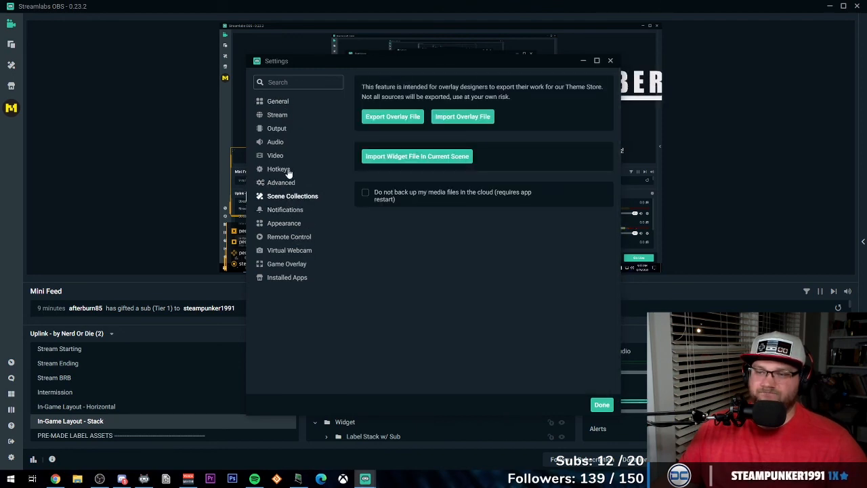
Step: Review the hotkey assignments for the label and overlay scenes, check the Appearance options, and close the settings
click(287, 170)
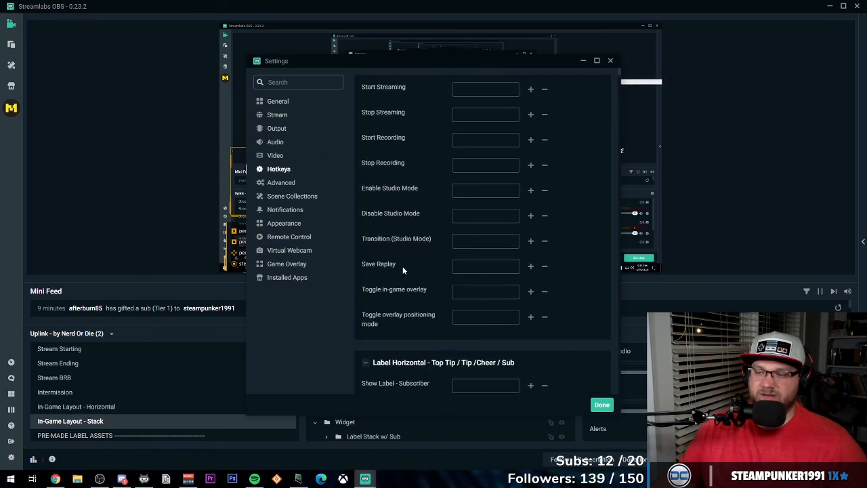
scroll(375, 268, down, 10)
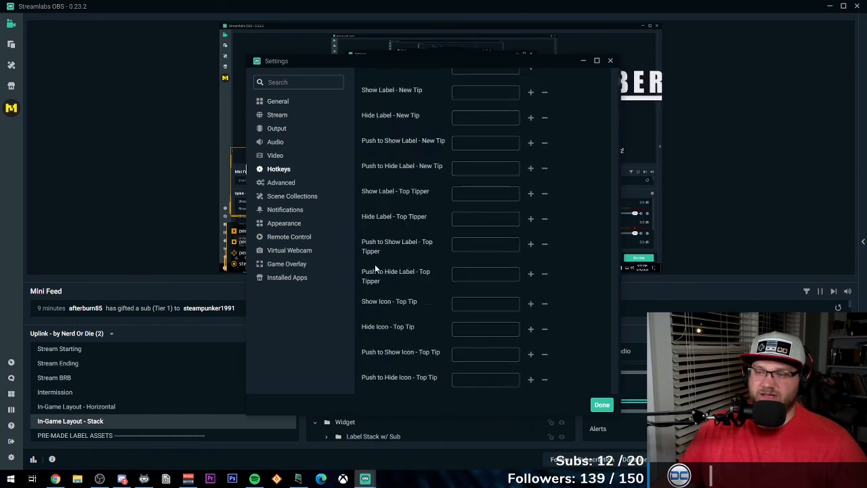
scroll(375, 264, down, 15)
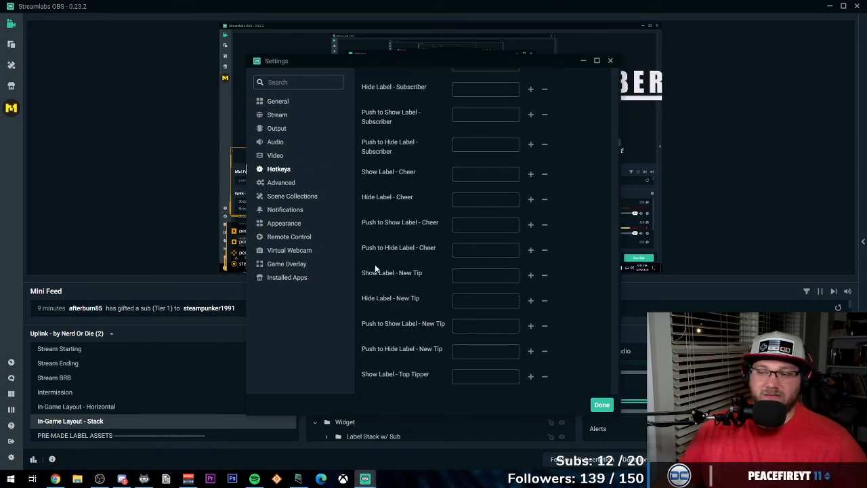
scroll(375, 268, down, 12)
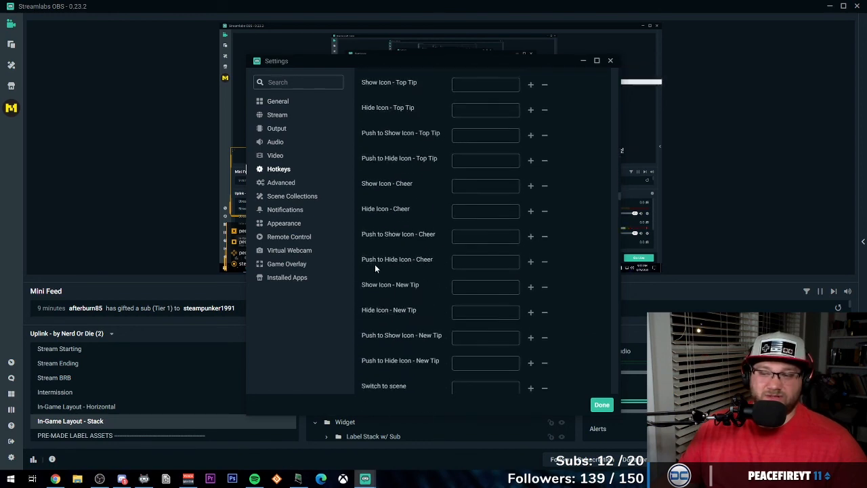
scroll(375, 269, down, 8)
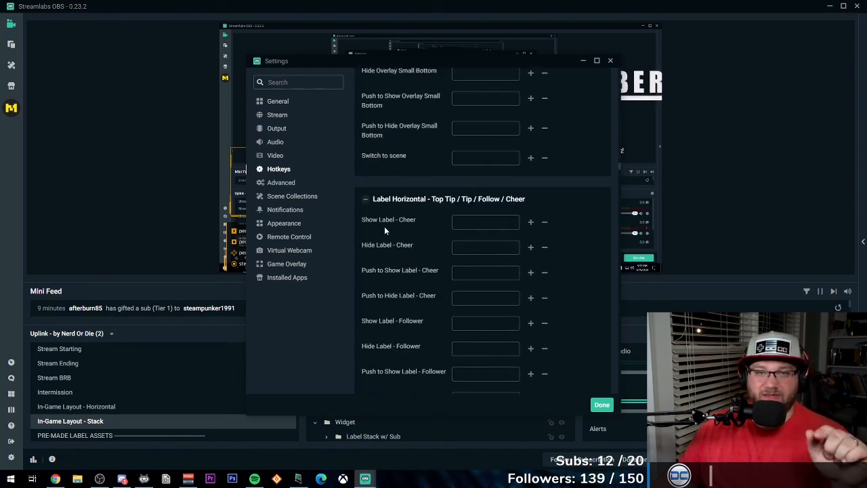
click(285, 224)
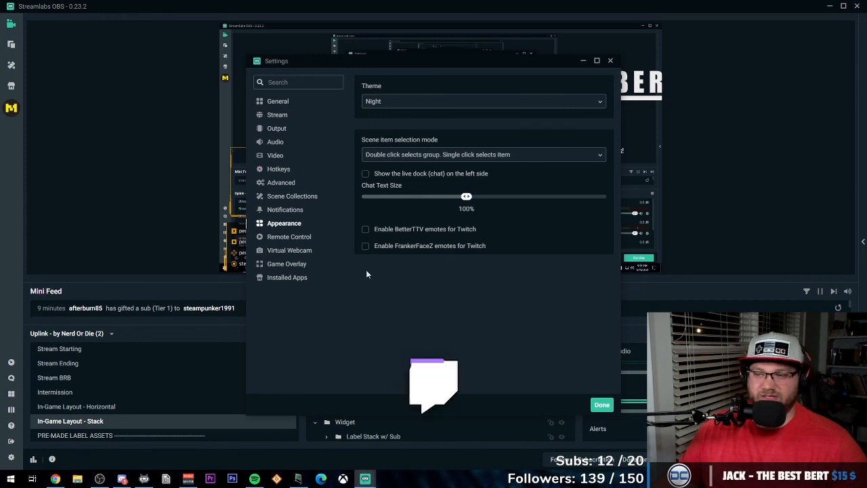
click(610, 61)
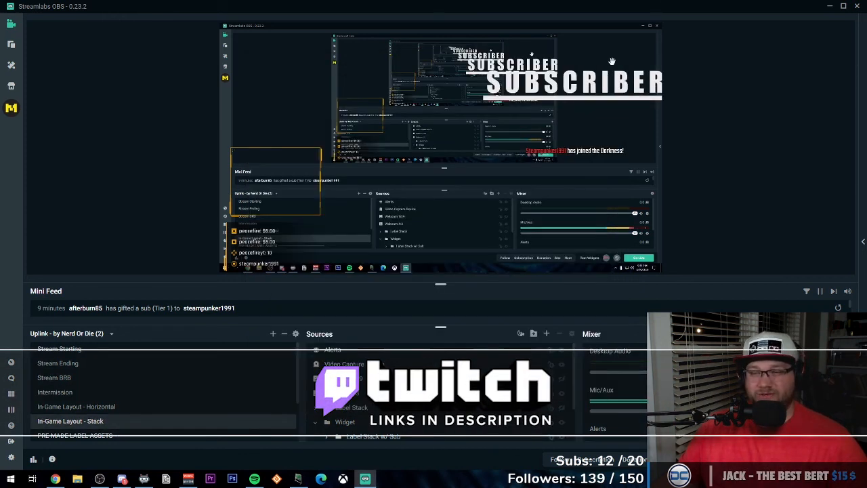